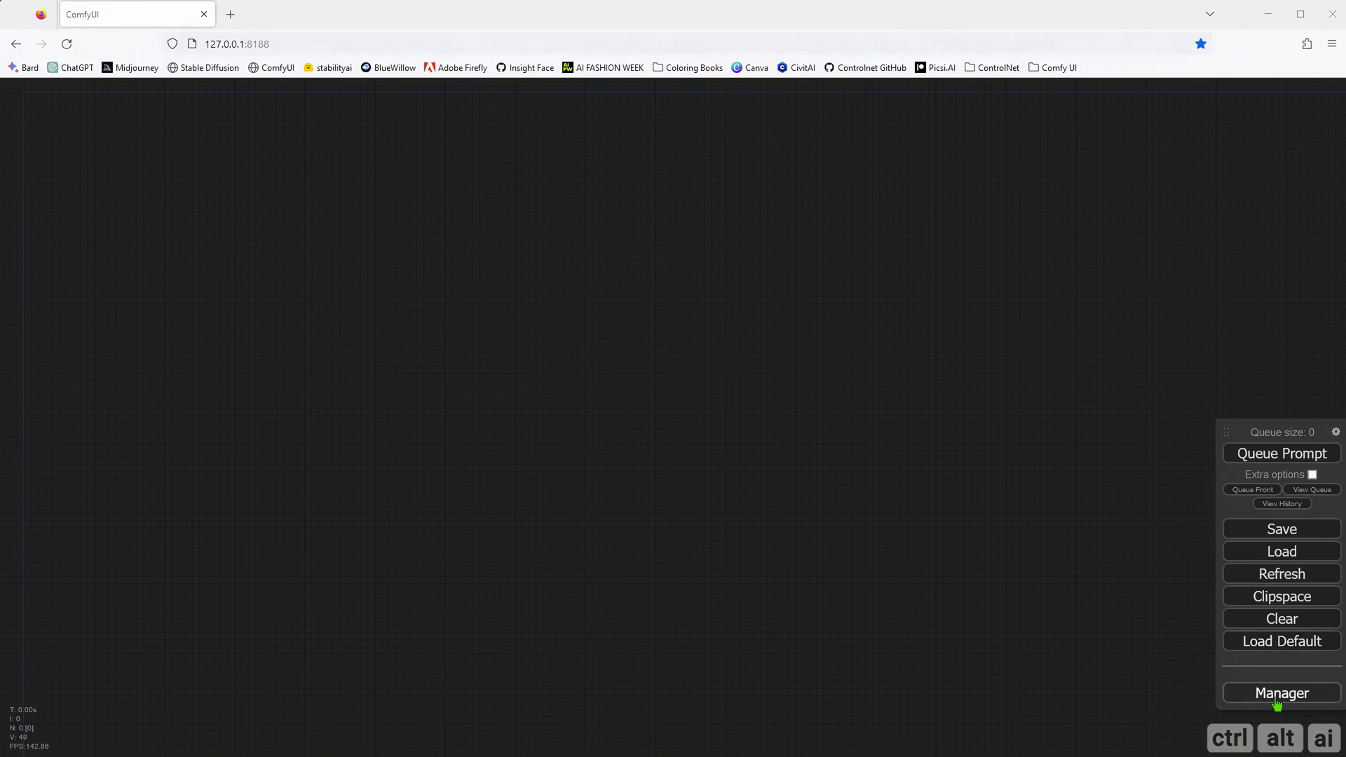
# Search the Manager's custom-node list for 'Ultimate' to confirm UltimateSDUpscale is installed, then close the Manager.
pyautogui.click(1297, 702)
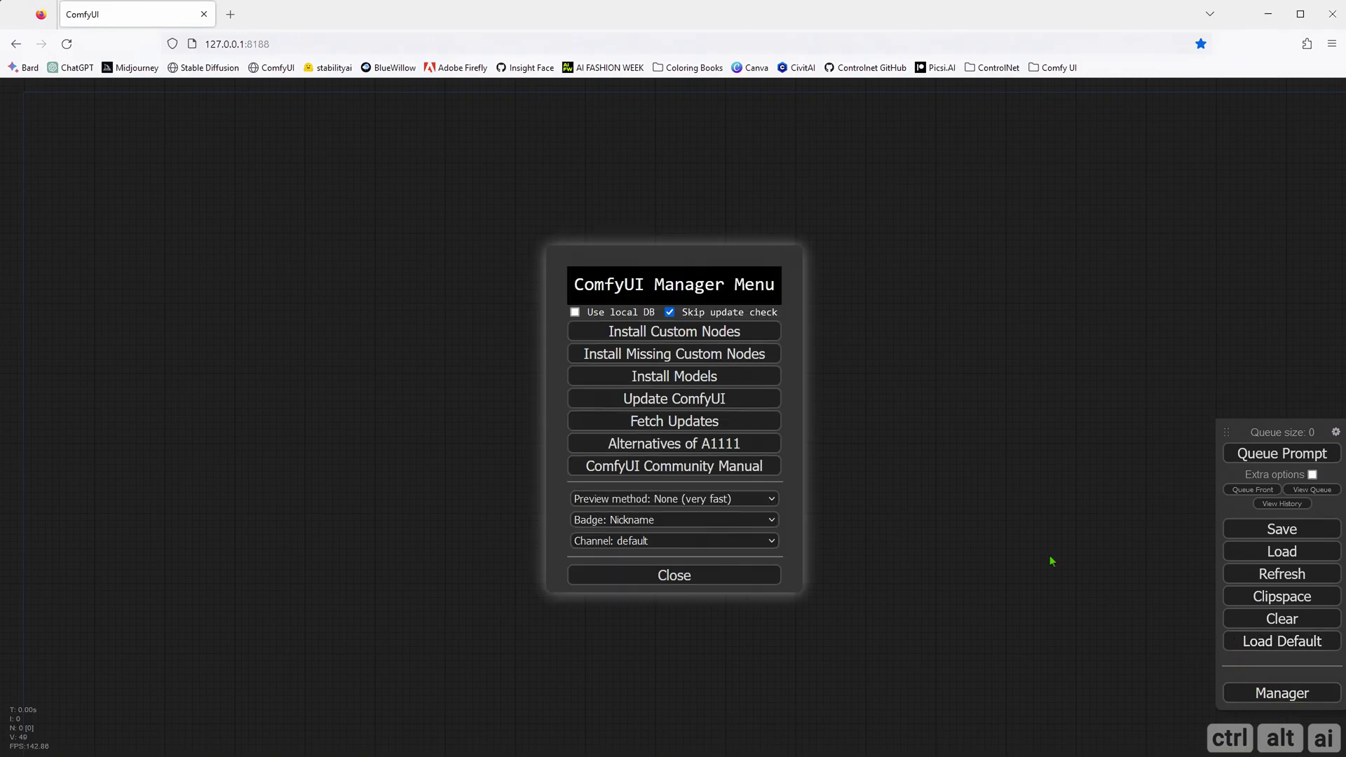
pyautogui.click(687, 334)
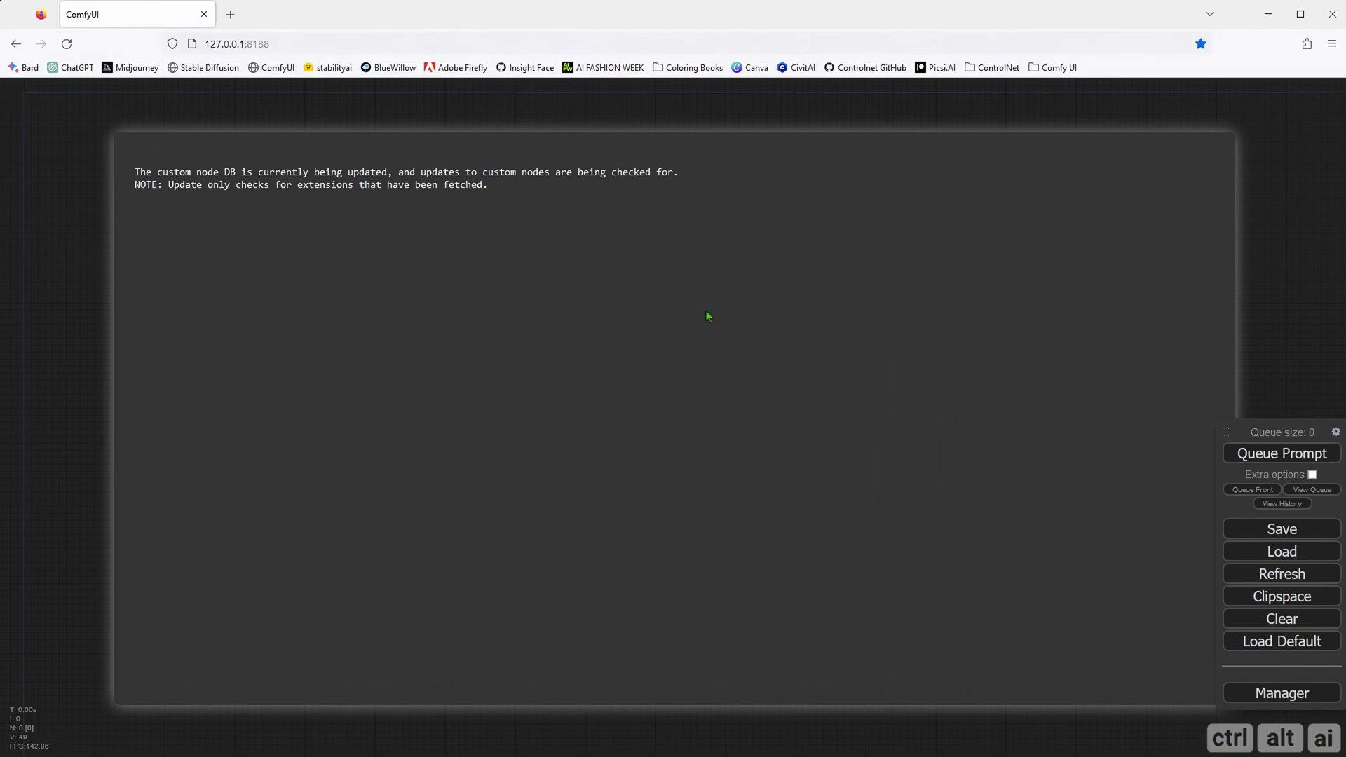
pyautogui.click(1075, 169)
pyautogui.moveTo(1075, 169); pyautogui.dragTo(1016, 168)
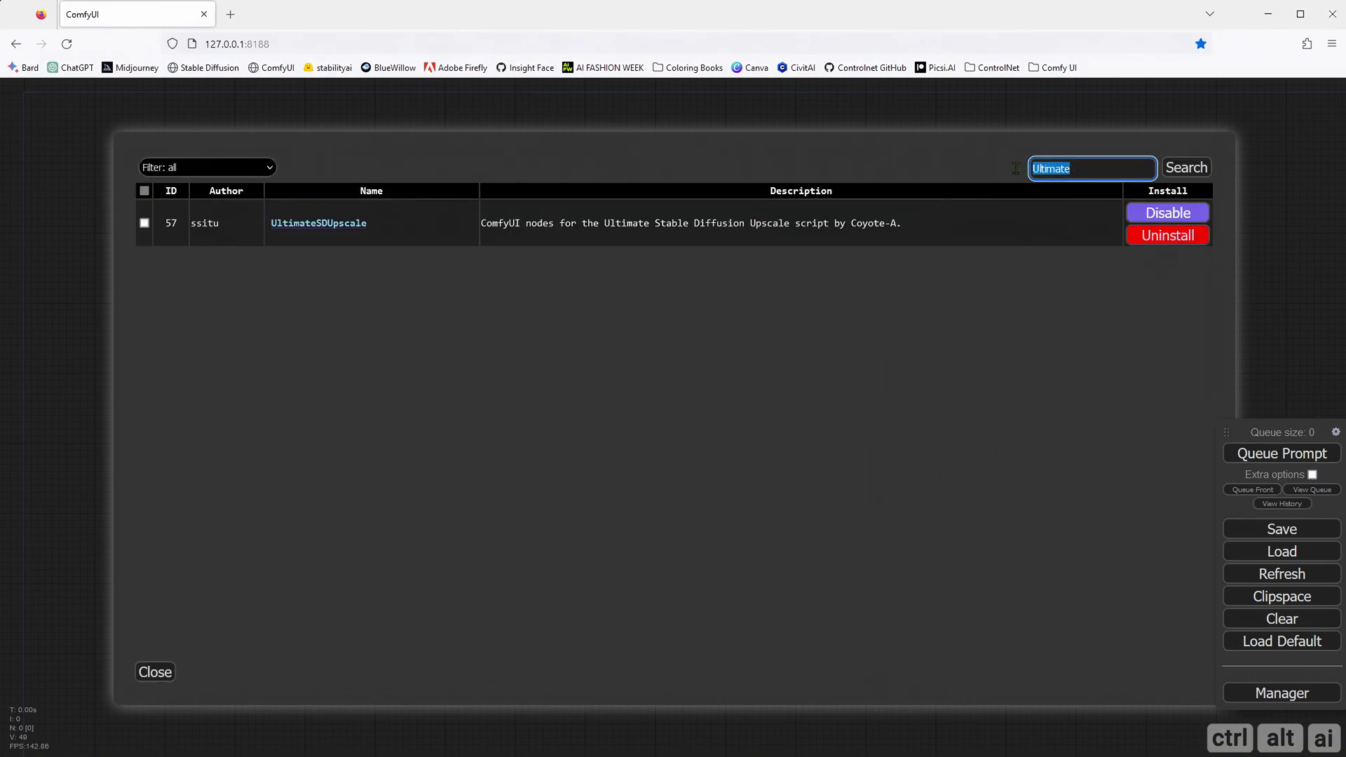
pyautogui.click(1009, 165)
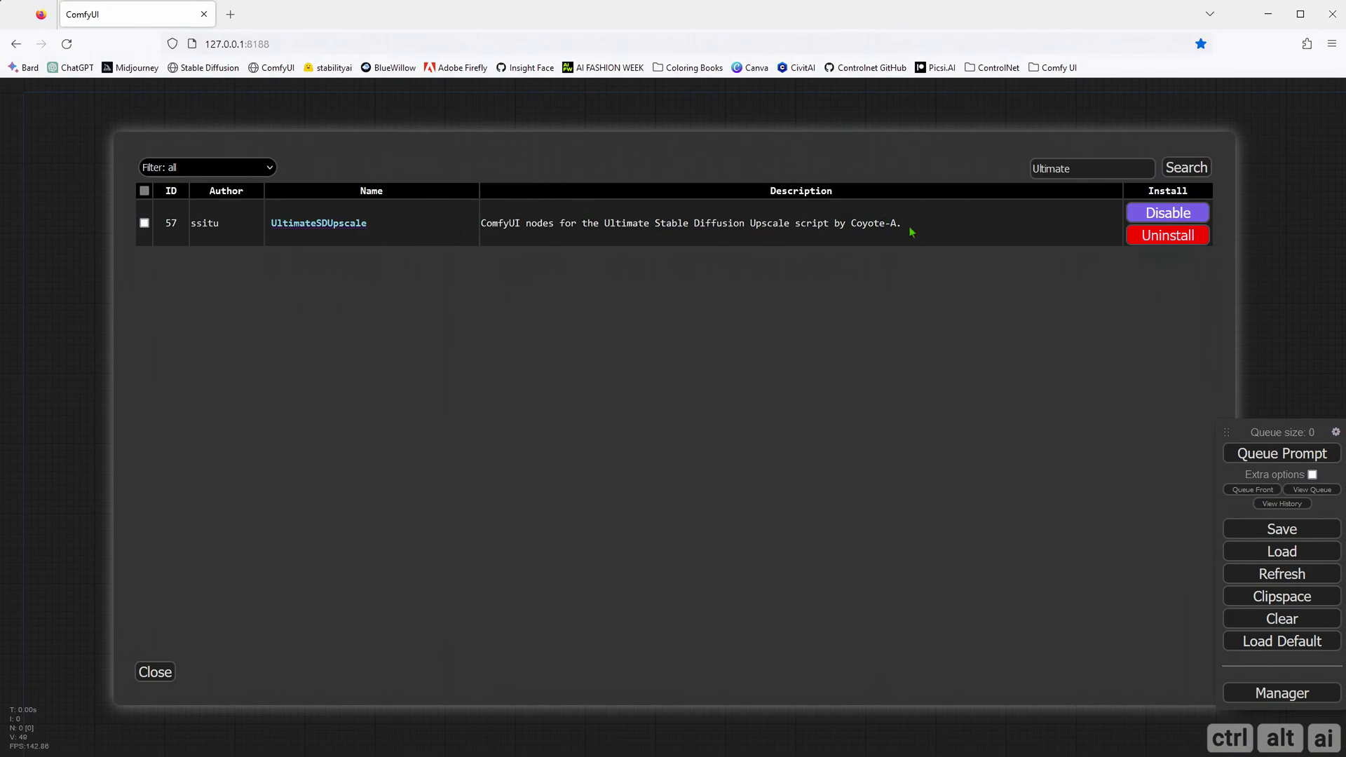
pyautogui.moveTo(911, 227)
pyautogui.mouseDown()
pyautogui.moveTo(804, 223)
pyautogui.moveTo(901, 225)
pyautogui.mouseUp()
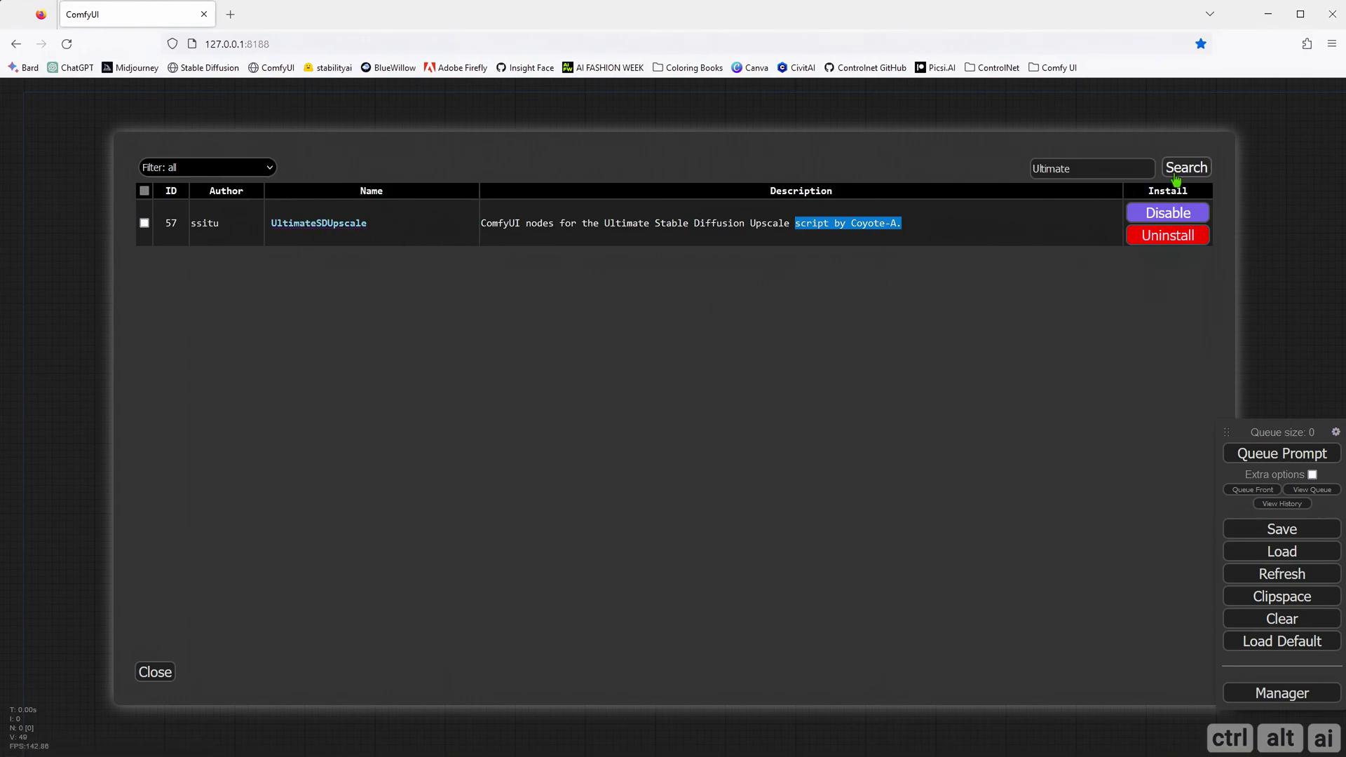
pyautogui.click(155, 670)
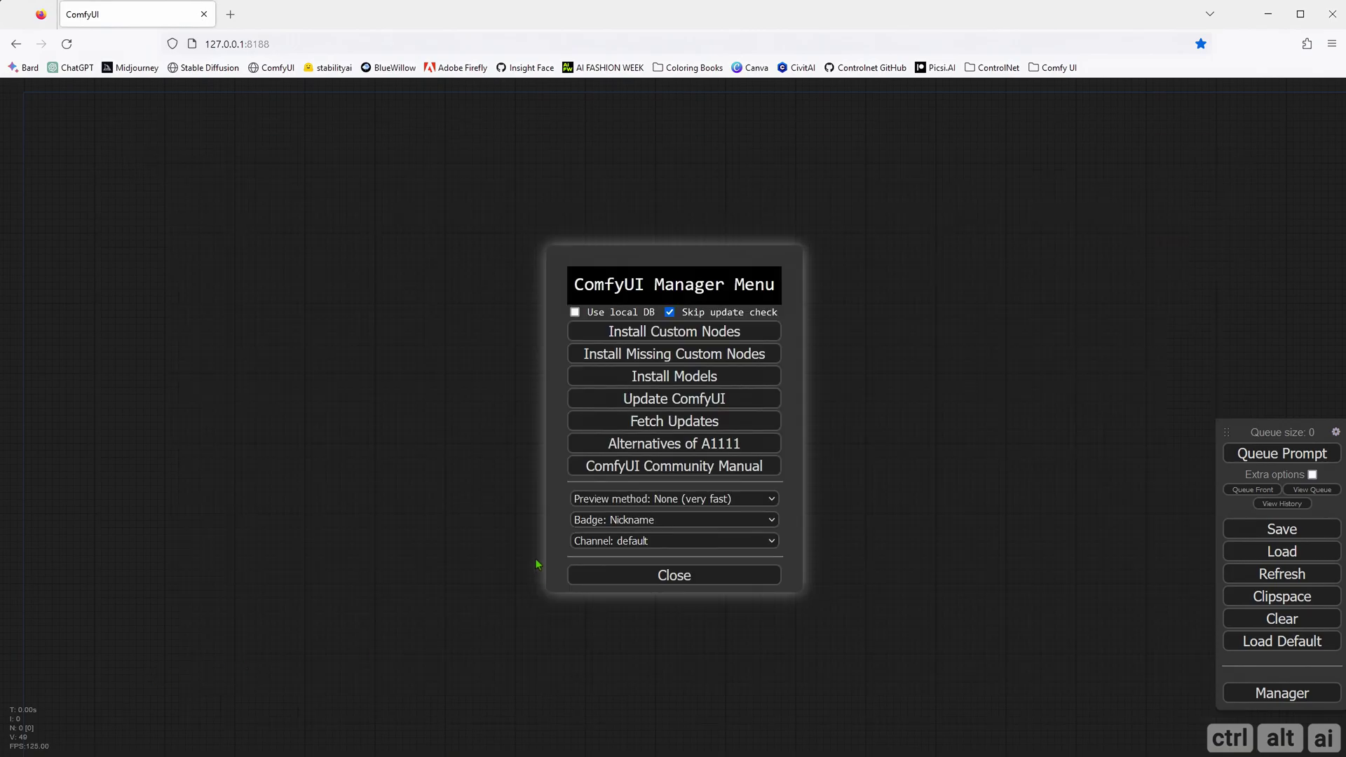
pyautogui.click(688, 581)
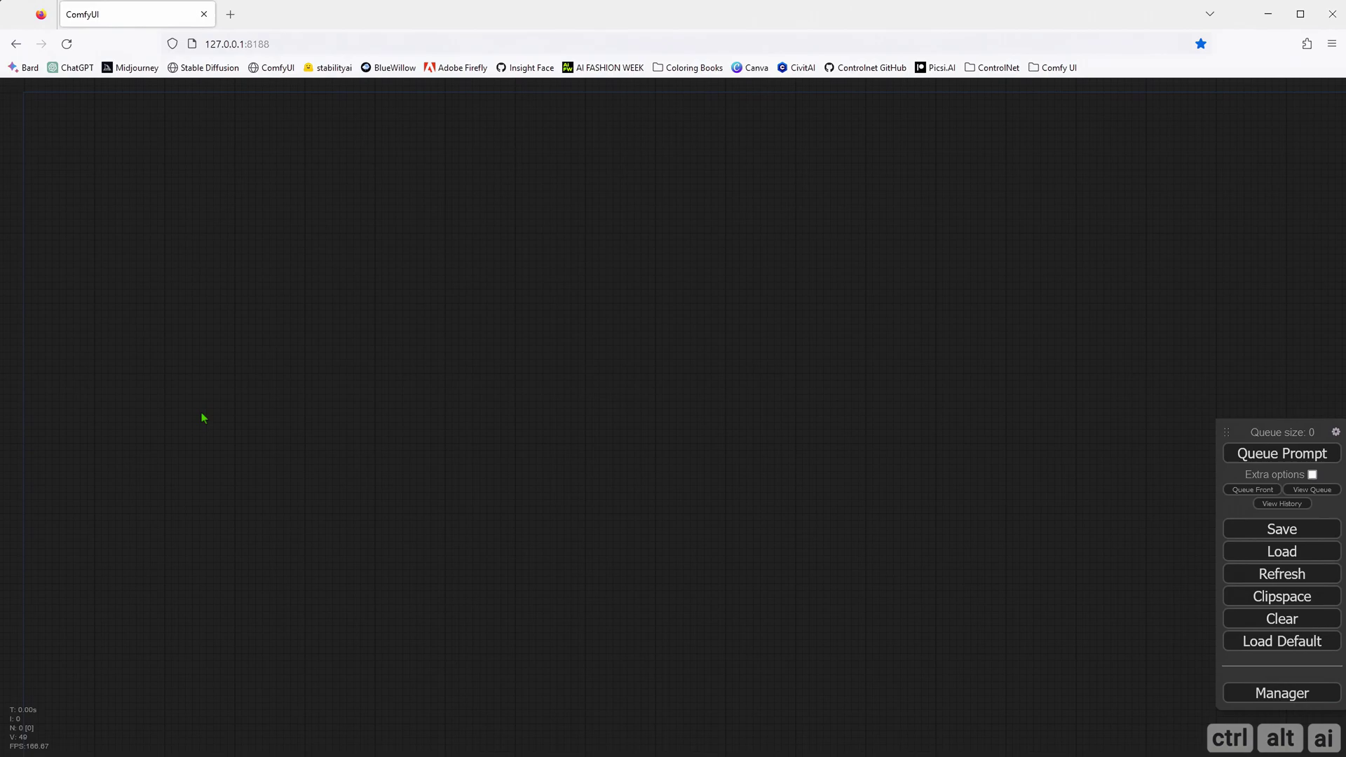
# Add a Load Checkpoint node set to sd_xl_base_1.0.safetensors.
pyautogui.rightClick(97, 413)
pyautogui.click(116, 409)
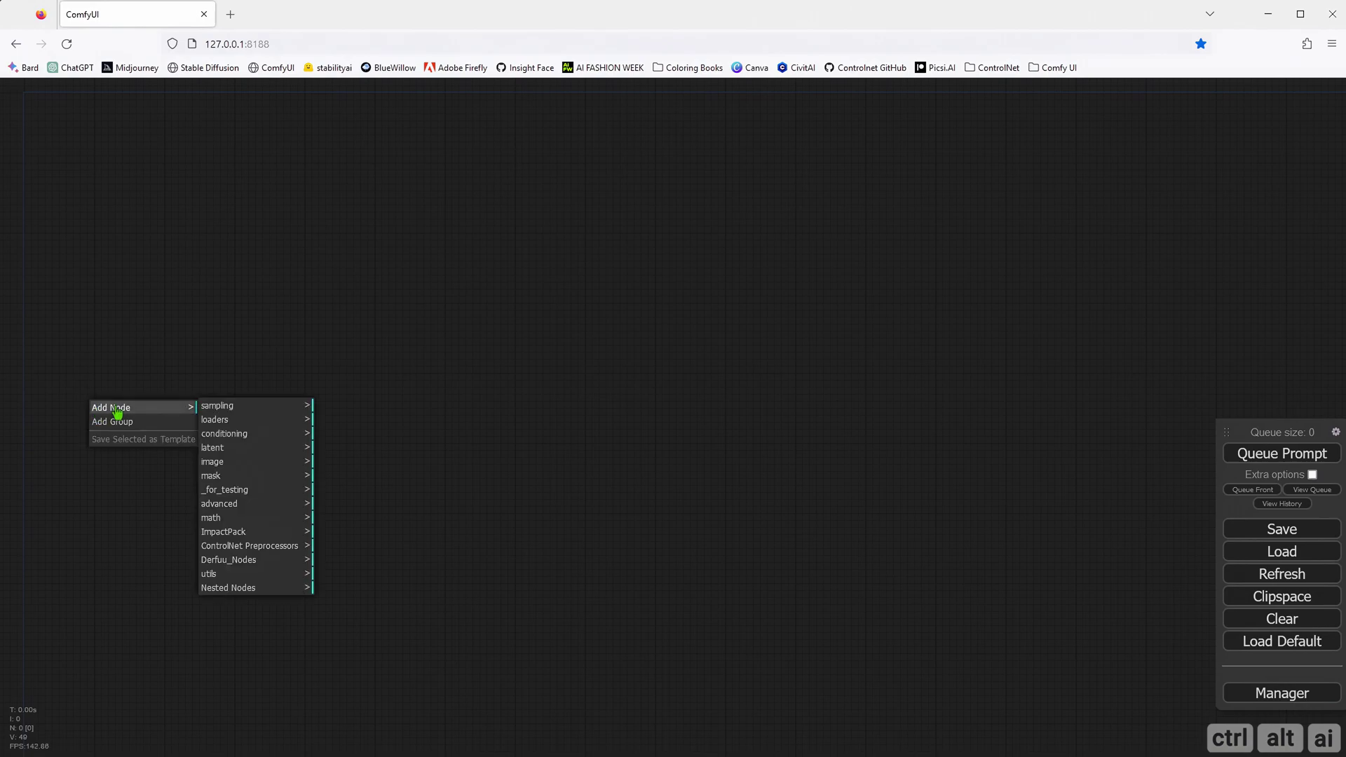
pyautogui.click(235, 419)
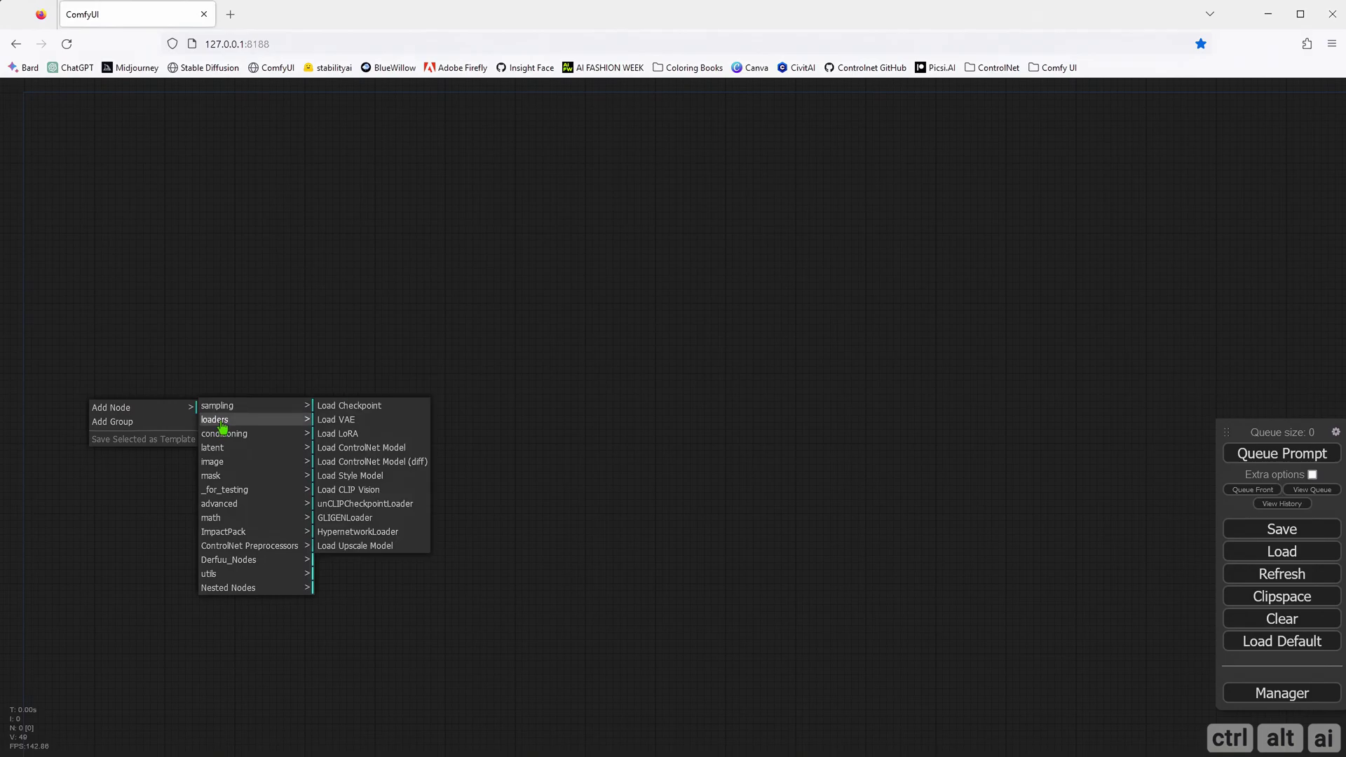
pyautogui.click(390, 406)
pyautogui.moveTo(265, 400); pyautogui.dragTo(213, 421)
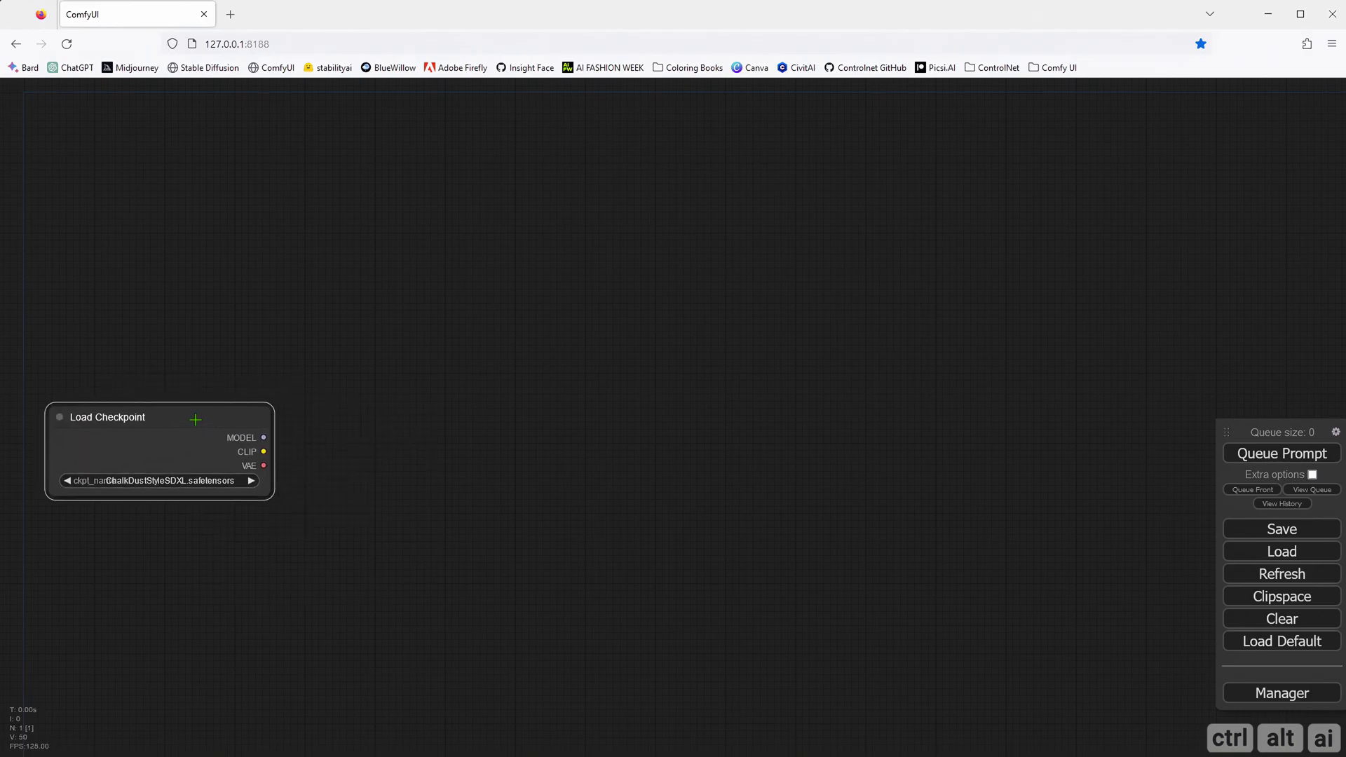
pyautogui.click(238, 483)
pyautogui.scroll(2, 322, 483)
pyautogui.scroll(-3, 338, 524)
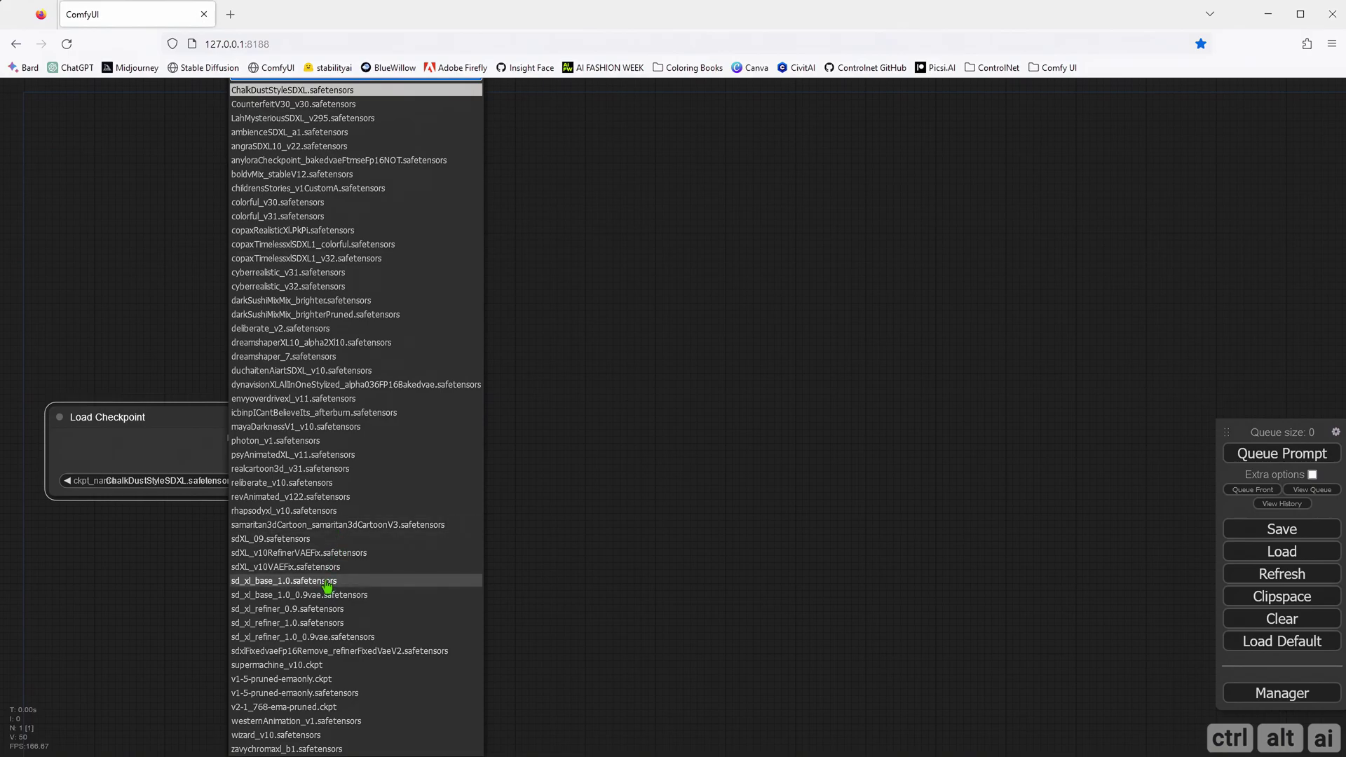
pyautogui.click(327, 581)
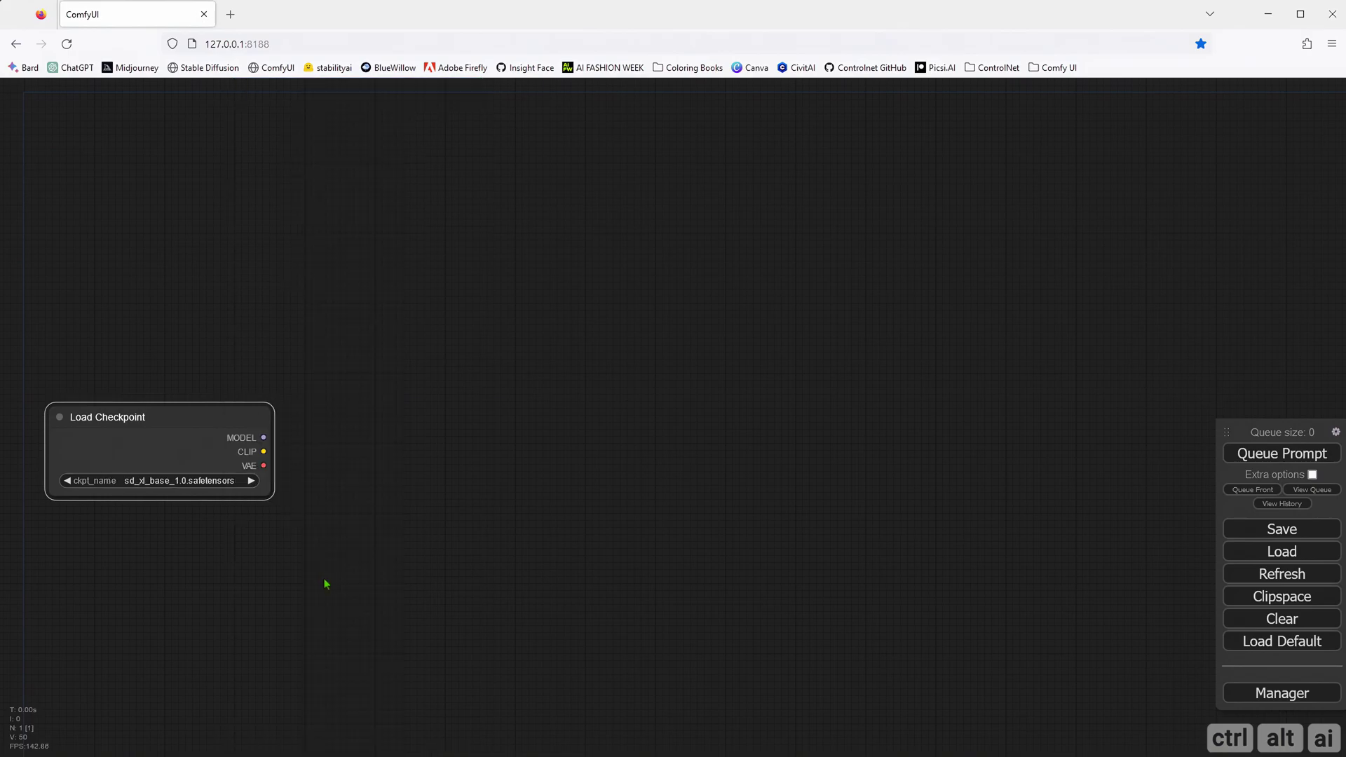
pyautogui.moveTo(143, 417); pyautogui.dragTo(144, 486)
# Add a Load Image node at the upper left and upload 1.png into it.
pyautogui.rightClick(110, 256)
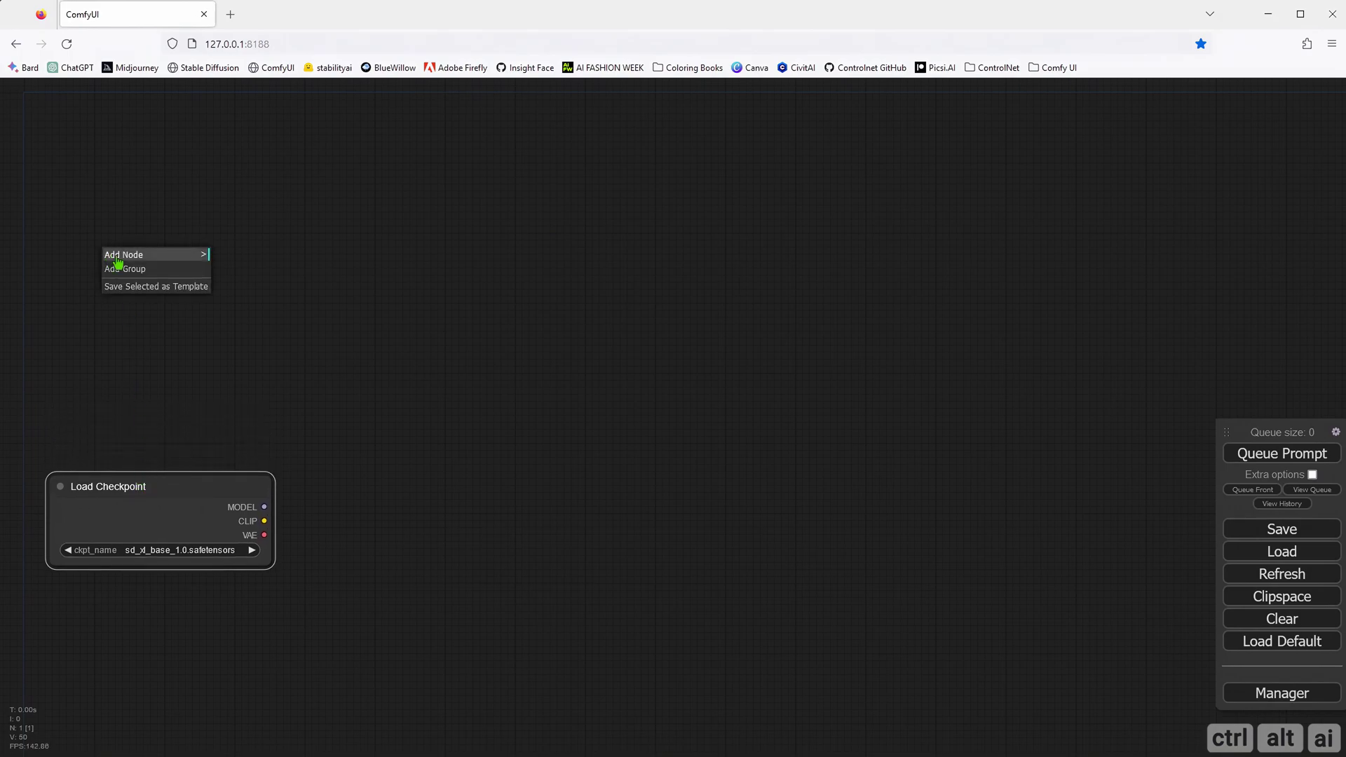
pyautogui.click(117, 255)
pyautogui.click(235, 313)
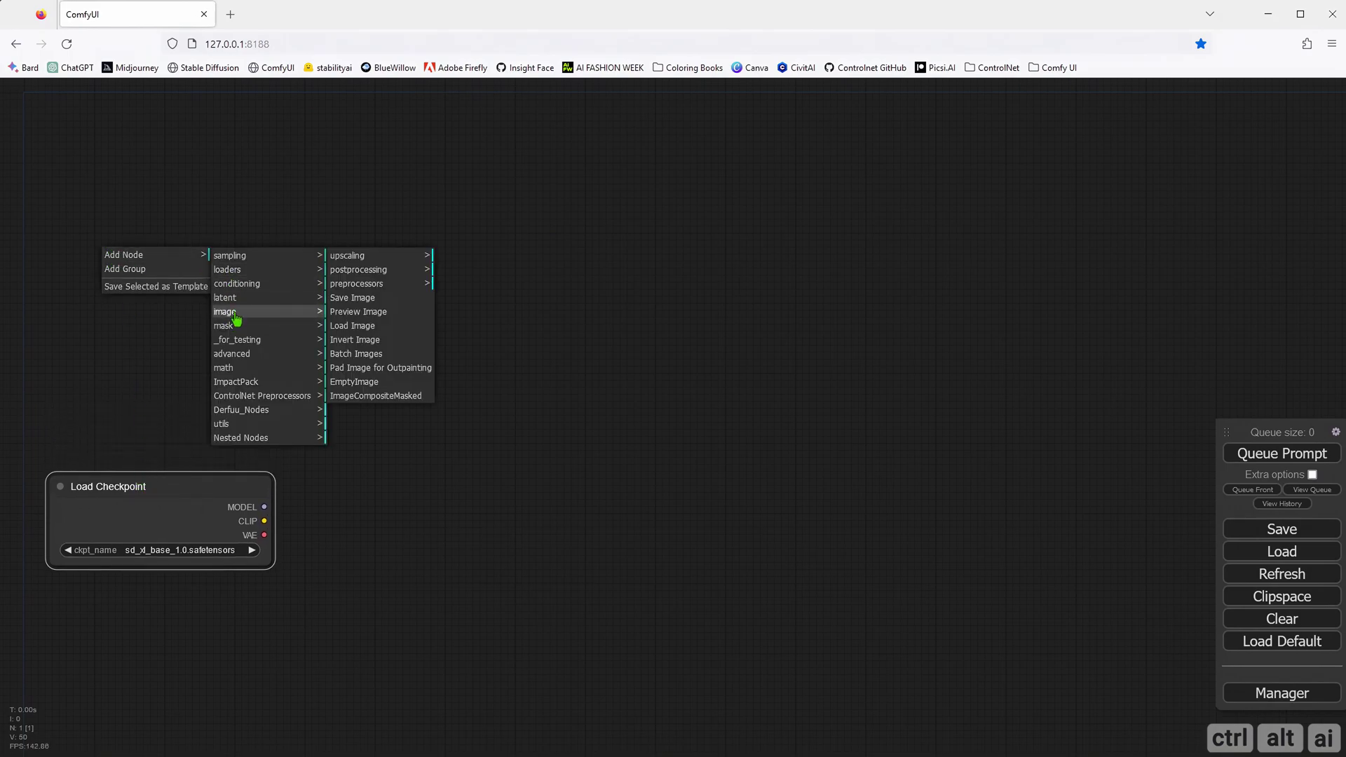
pyautogui.click(359, 329)
pyautogui.moveTo(205, 271); pyautogui.dragTo(143, 186)
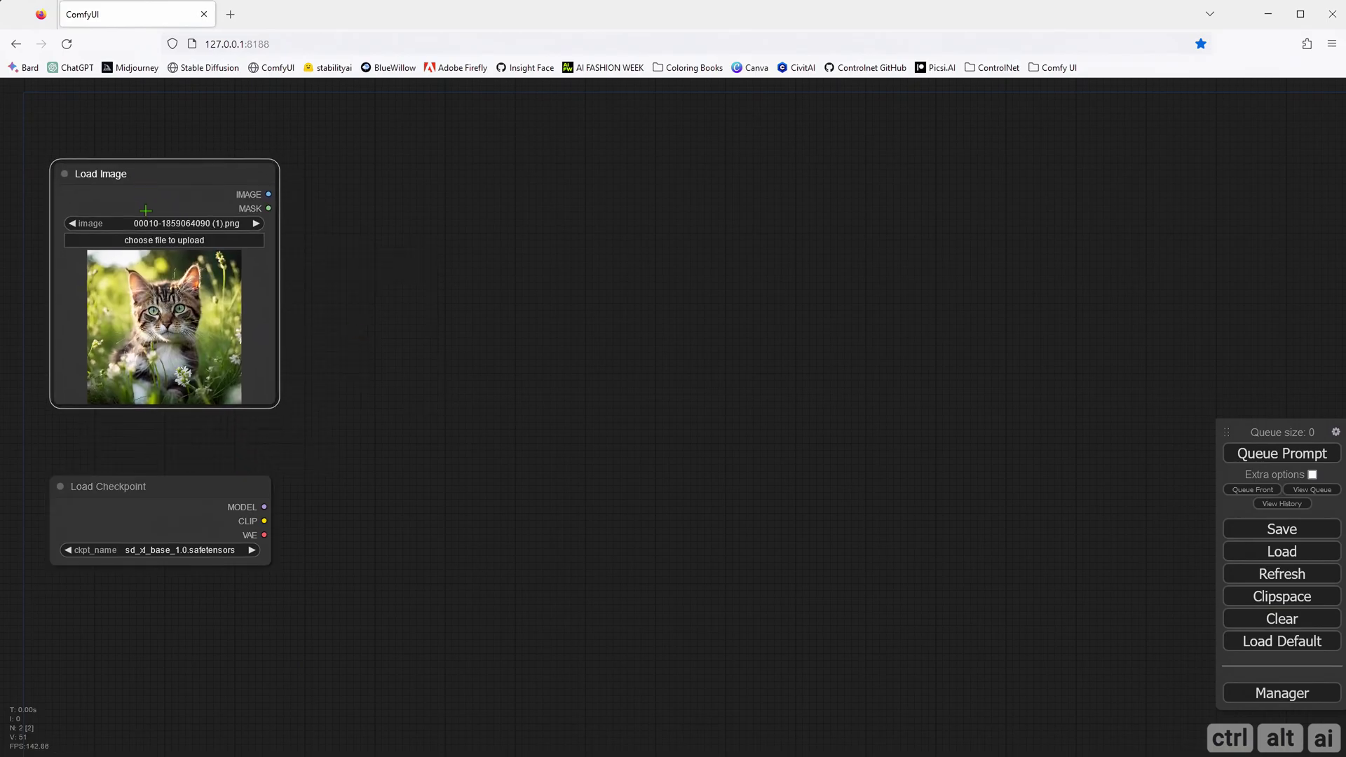
pyautogui.click(176, 240)
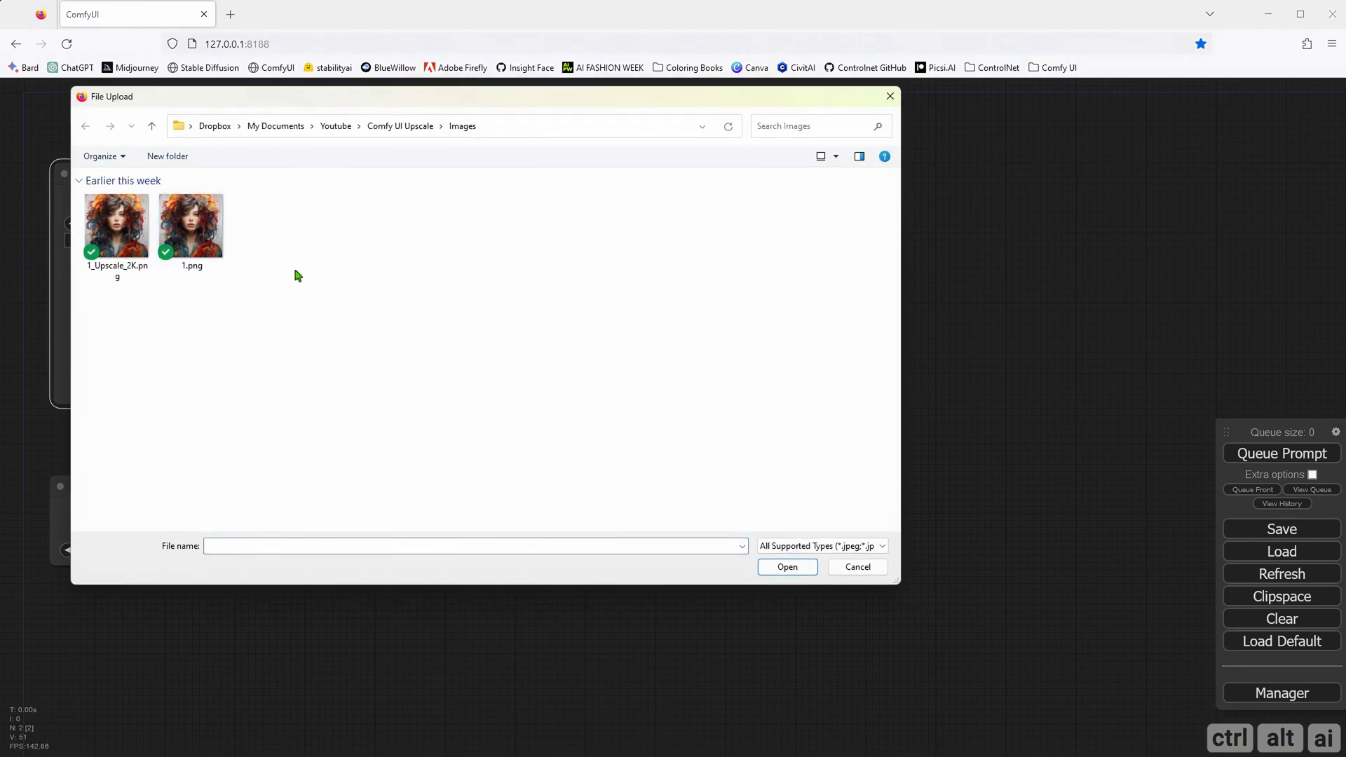
pyautogui.click(208, 246)
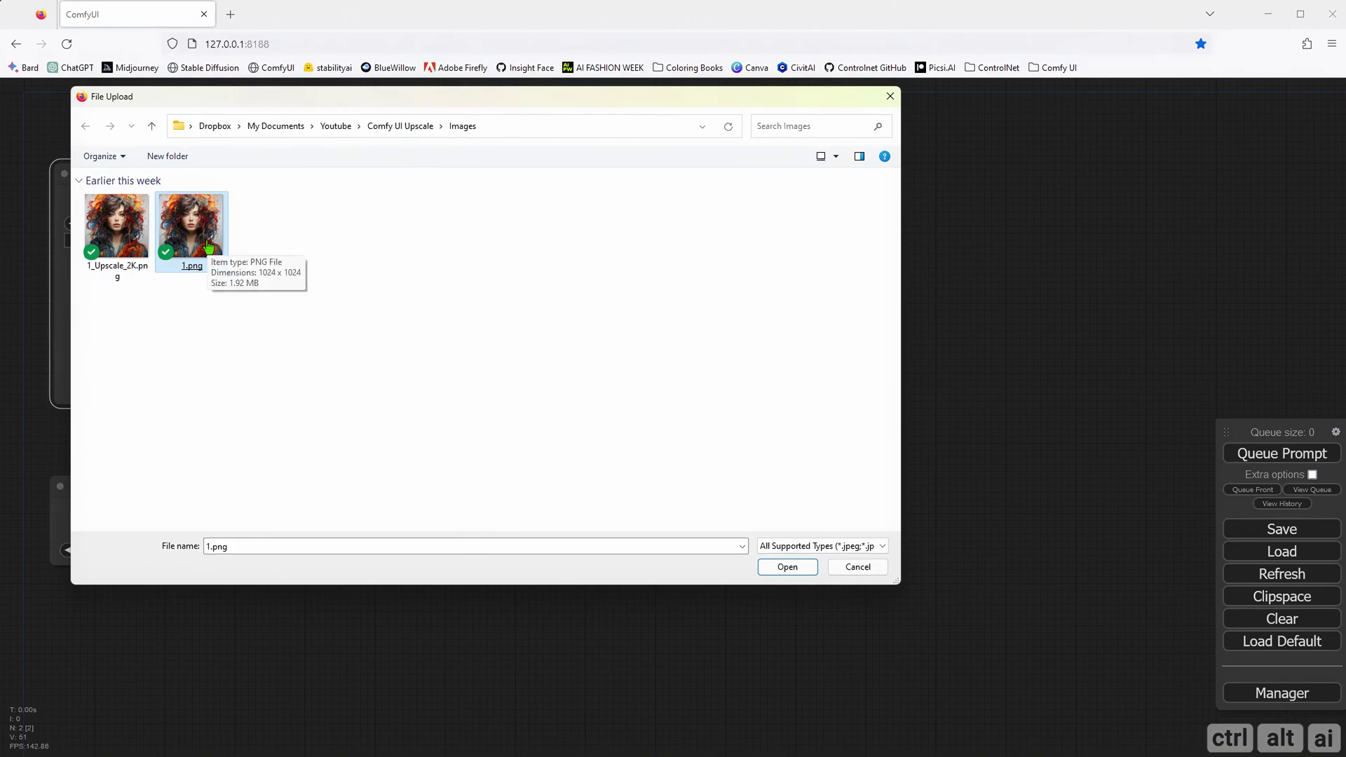
pyautogui.doubleClick(208, 246)
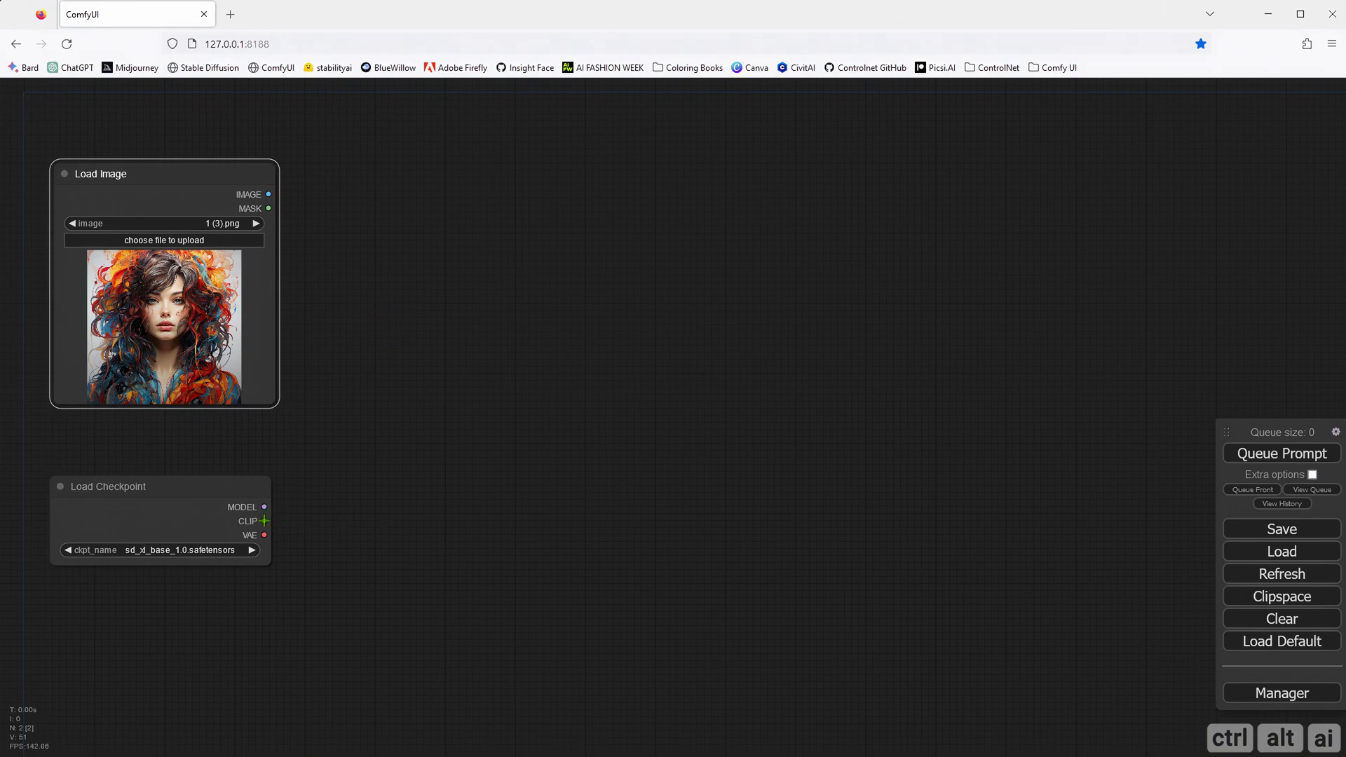
# Create two CLIP Text Encode nodes fed by the checkpoint's CLIP output.
pyautogui.moveTo(264, 521); pyautogui.dragTo(393, 430)
pyautogui.click(357, 502)
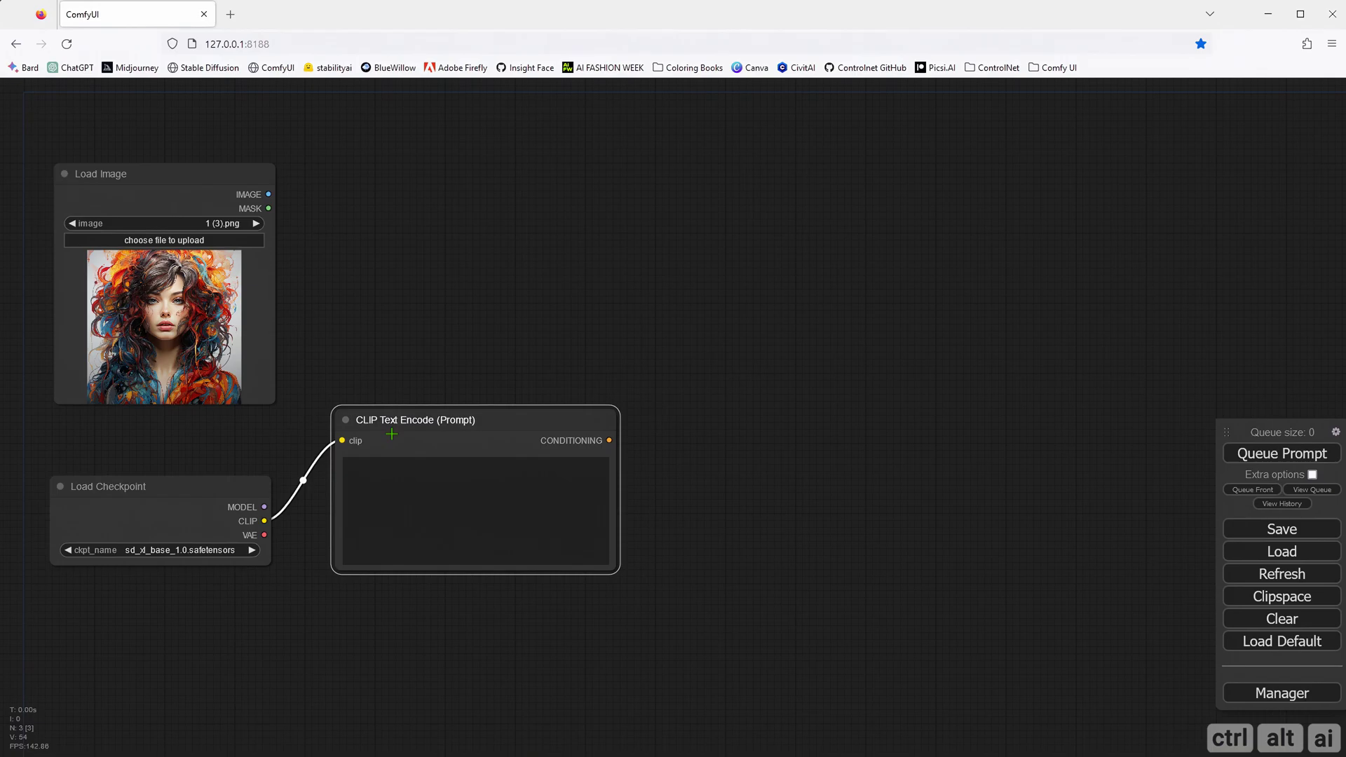
pyautogui.scroll(-1, 435, 498)
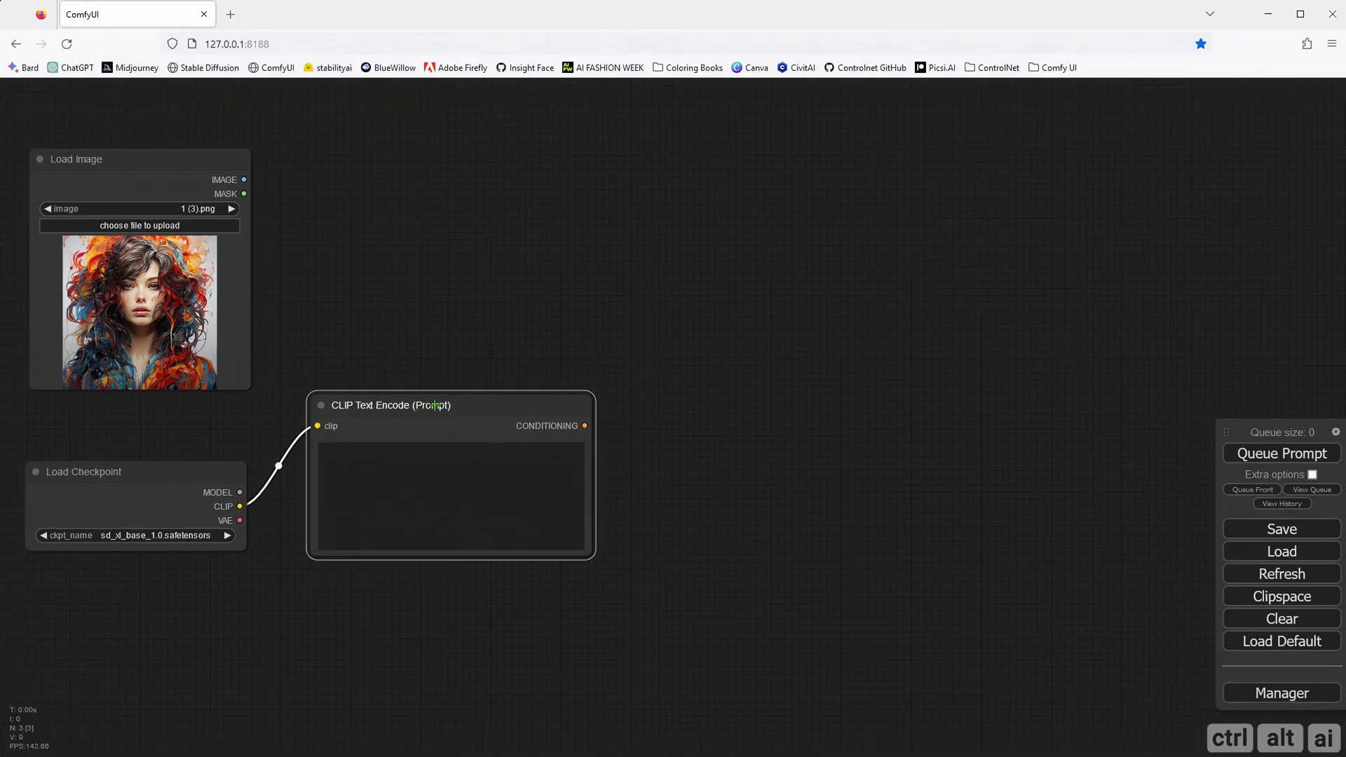
pyautogui.moveTo(239, 507); pyautogui.dragTo(383, 586)
pyautogui.click(346, 687)
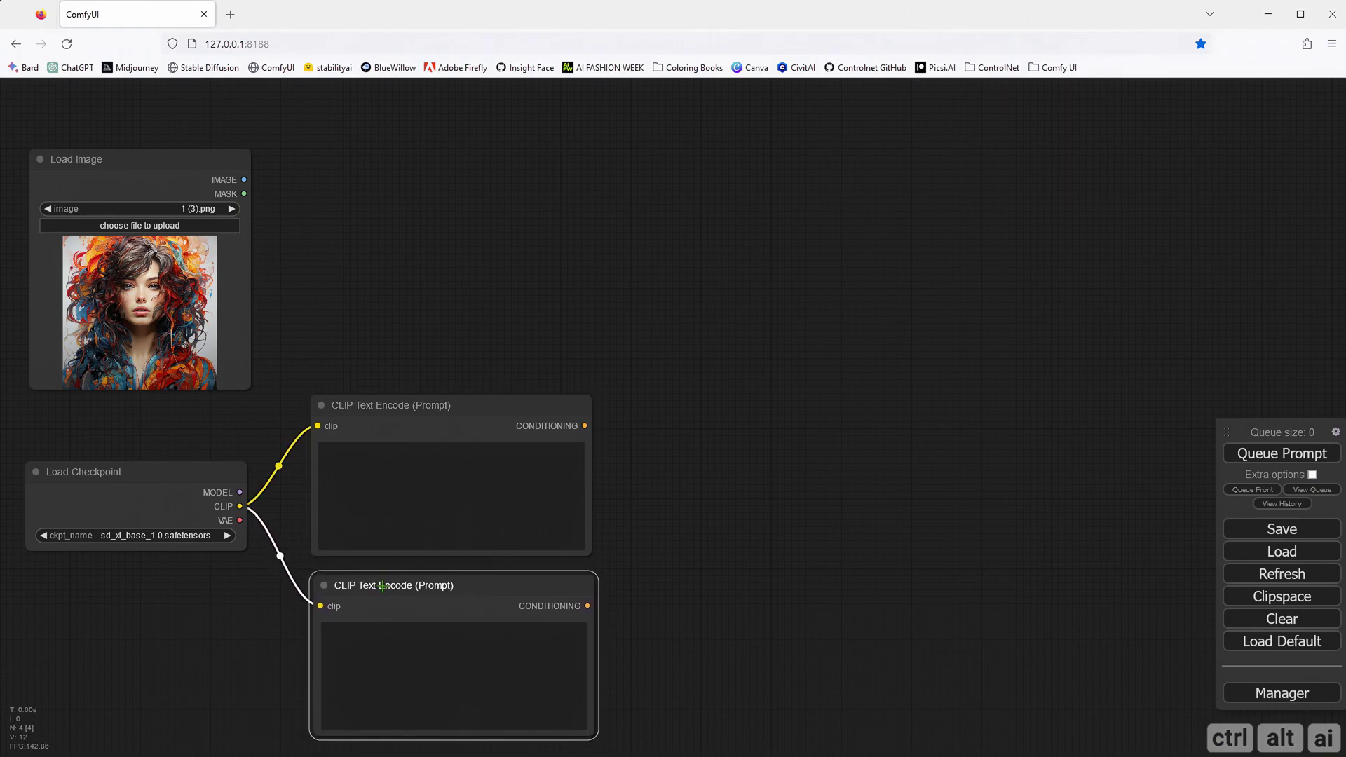
# Nest both CLIP Text Encode nodes into one node named 'Prompts'.
pyautogui.click(421, 413)
pyautogui.keyDown('shift'); pyautogui.click(420, 600); pyautogui.keyUp('shift')
pyautogui.rightClick(420, 600)
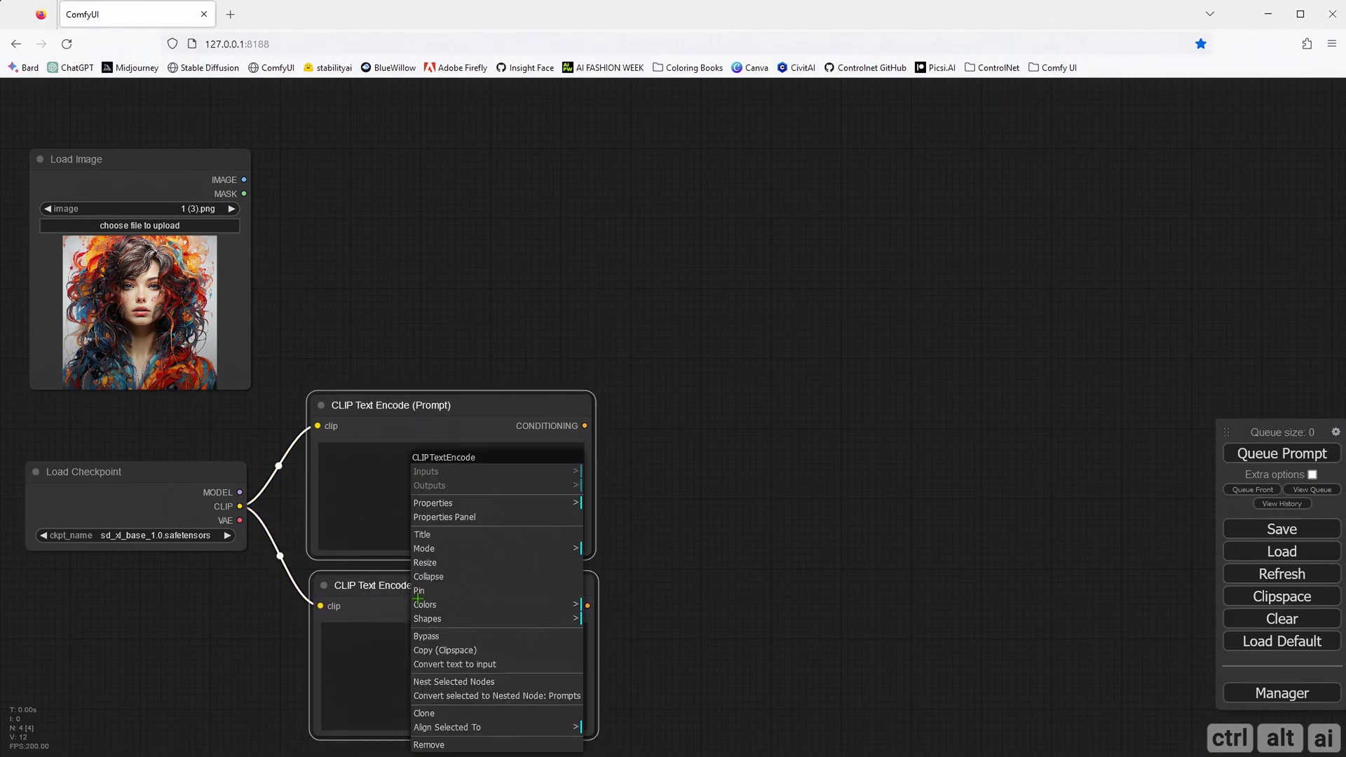
pyautogui.click(449, 682)
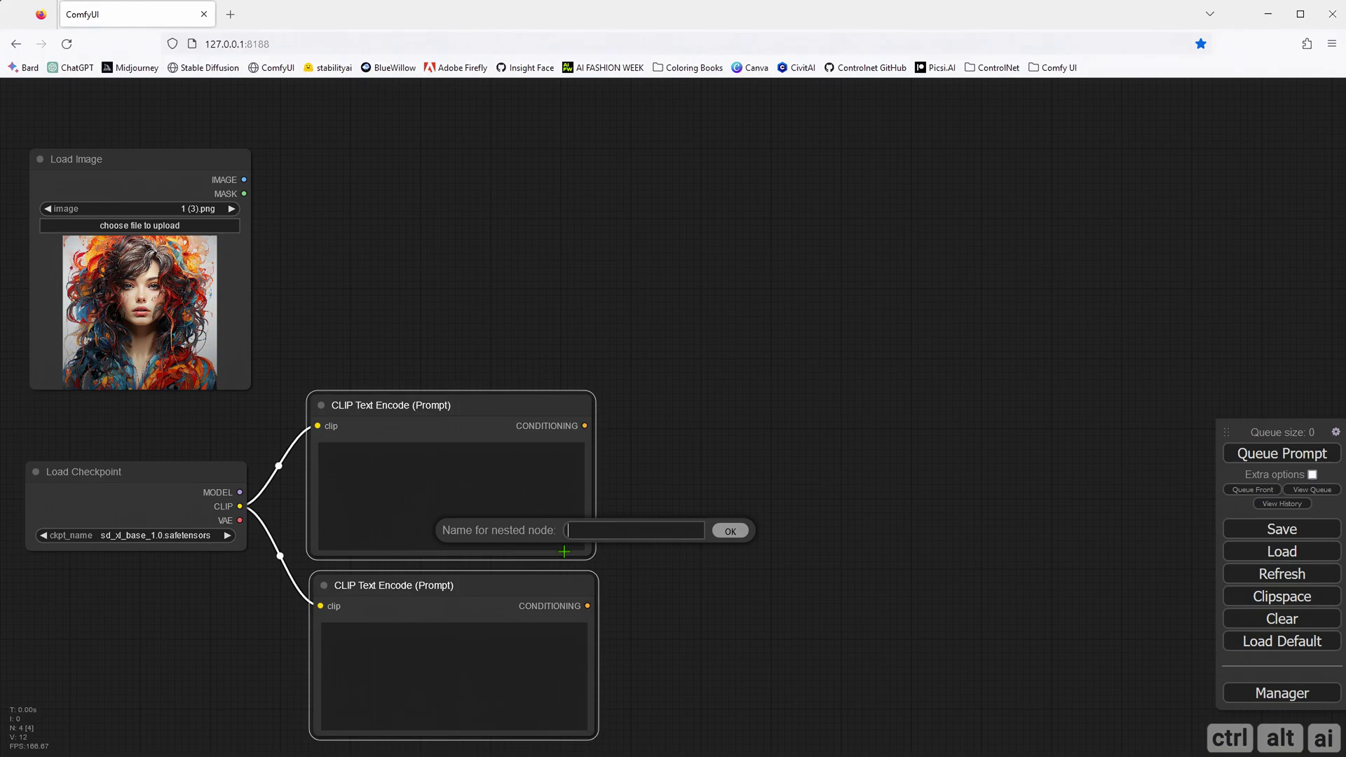
pyautogui.write('Prompts')
pyautogui.press('Return')
pyautogui.press('Return')
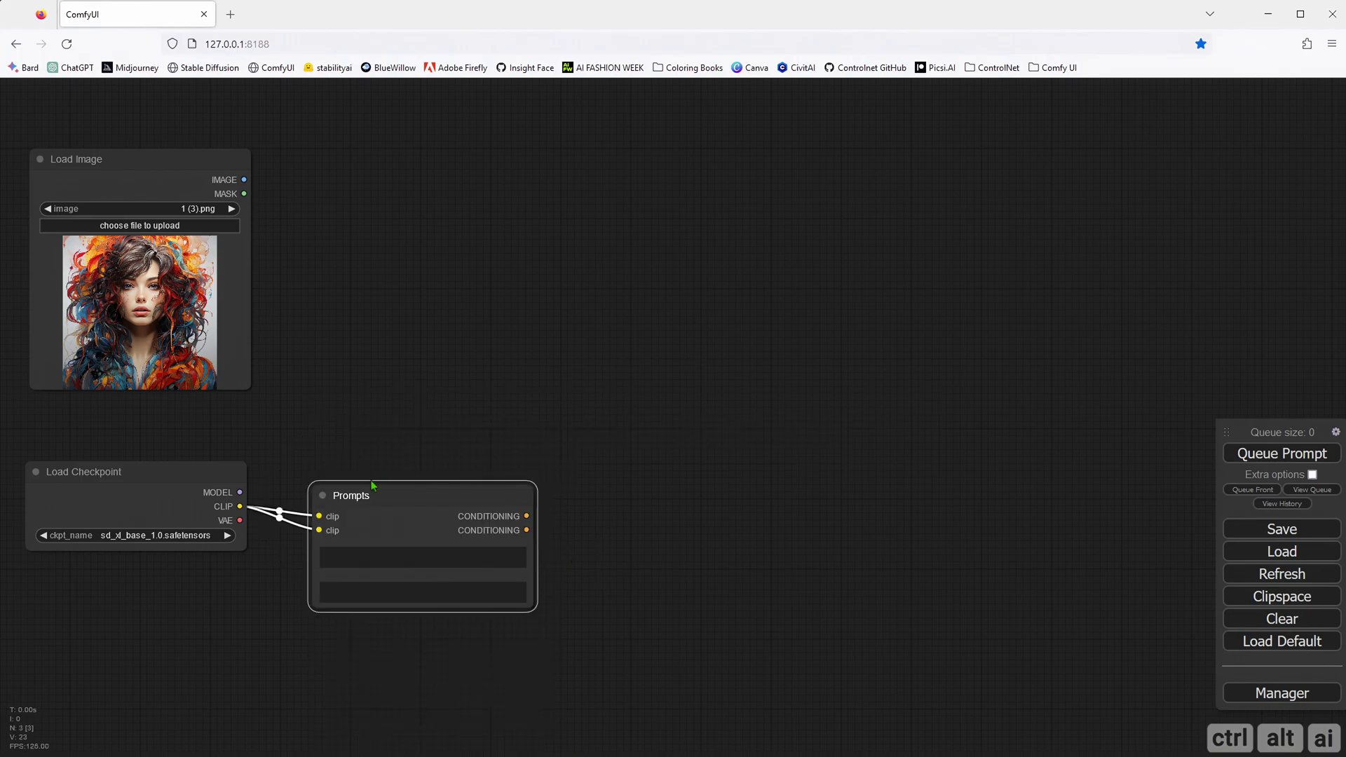
pyautogui.moveTo(365, 496); pyautogui.dragTo(333, 465)
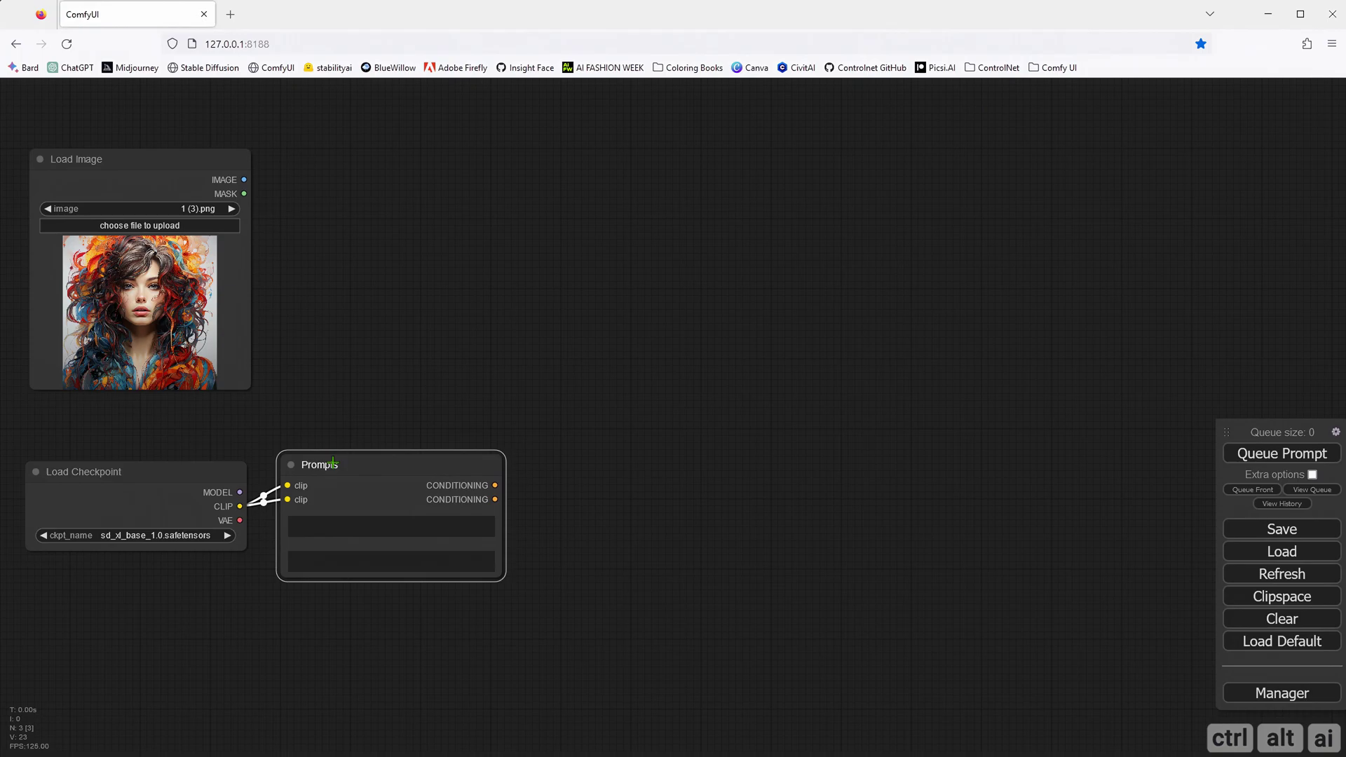
# Add an Ultimate SD Upscale node at the upper right, found by searching 'Ultimat'.
pyautogui.doubleClick(592, 274)
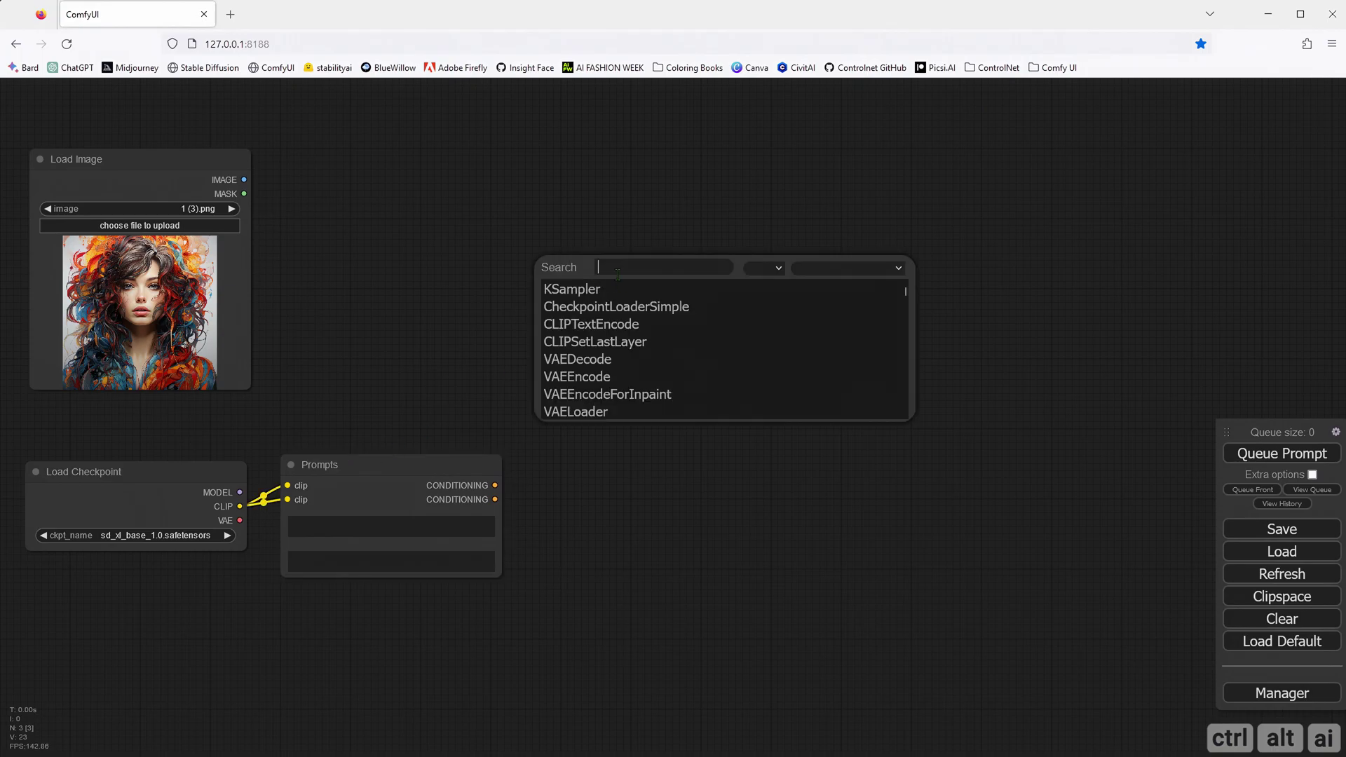
pyautogui.write('Ultimate')
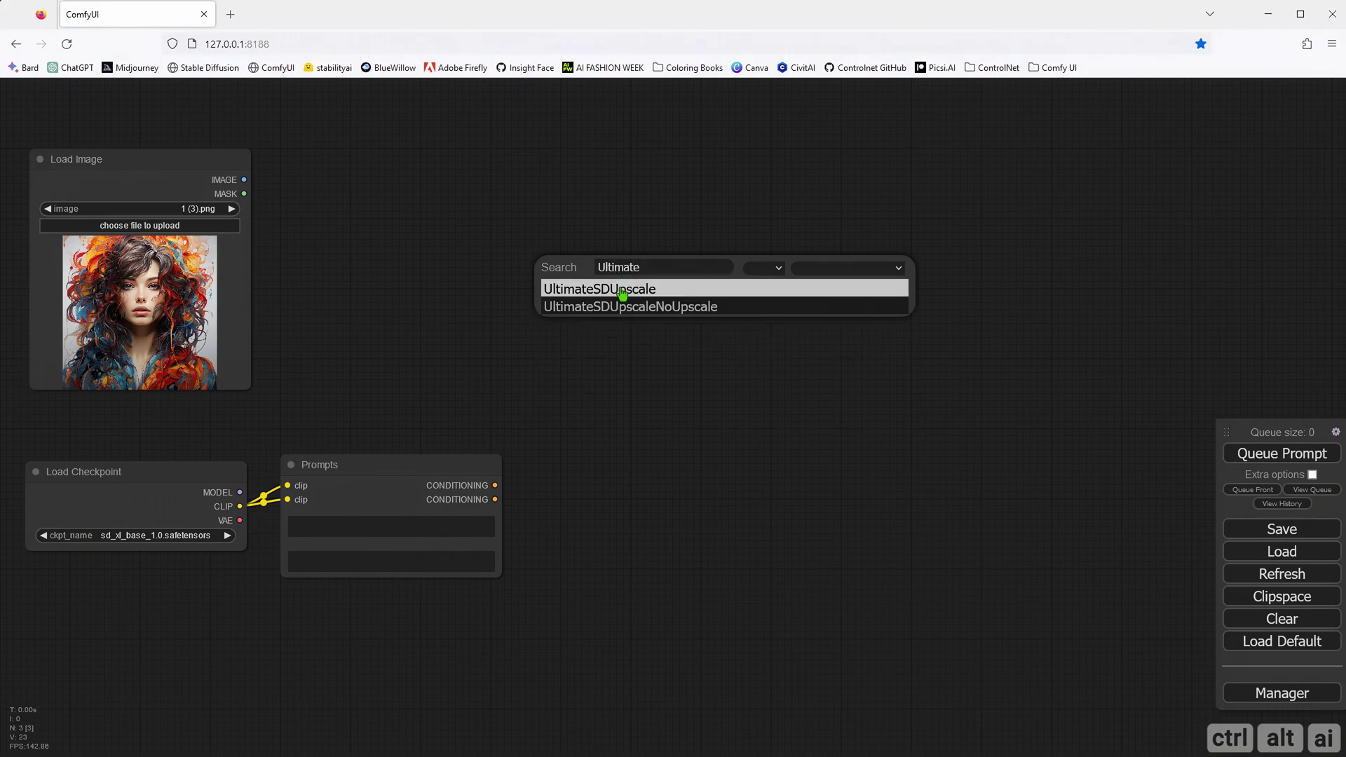
pyautogui.click(623, 289)
pyautogui.moveTo(654, 263); pyautogui.dragTo(941, 182)
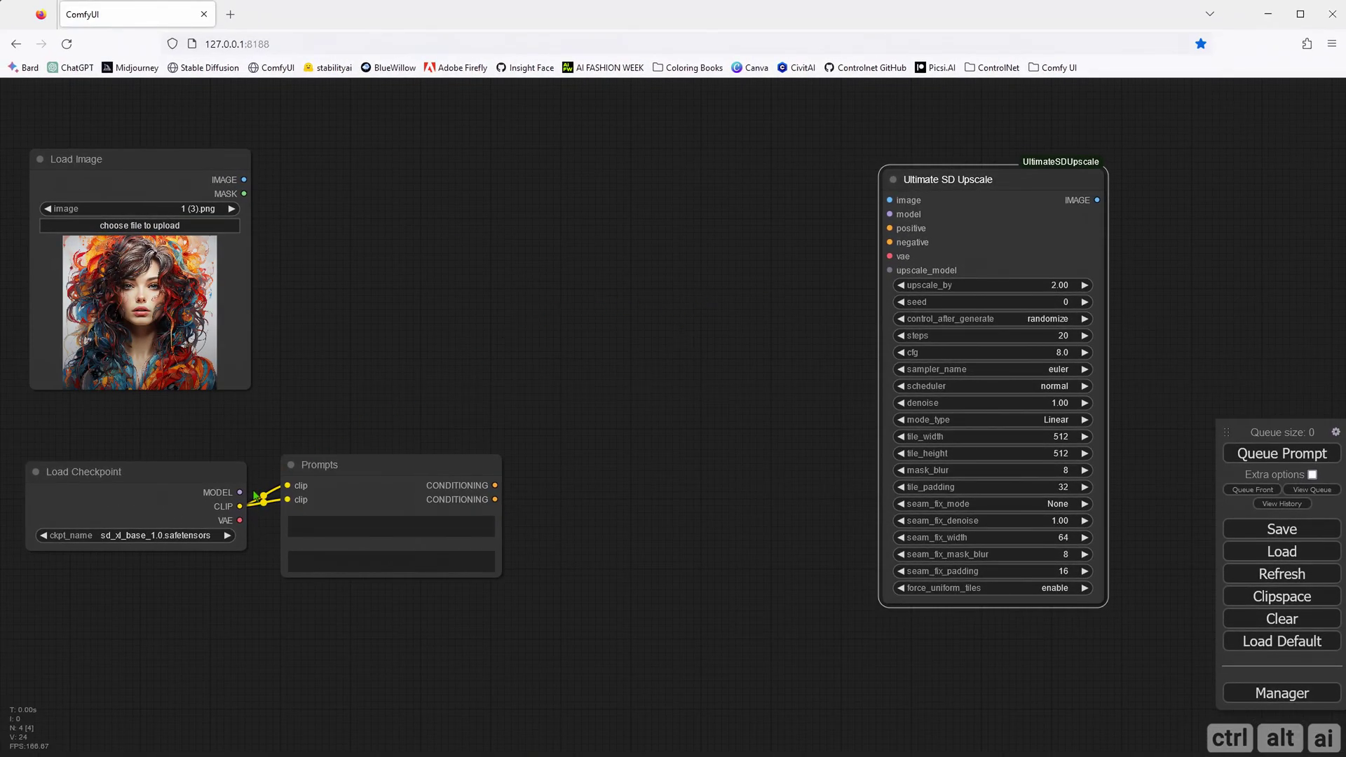
# Connect the model, VAE, positive and negative conditioning, and loaded image to Ultimate SD Upscale.
pyautogui.moveTo(242, 493); pyautogui.dragTo(889, 213)
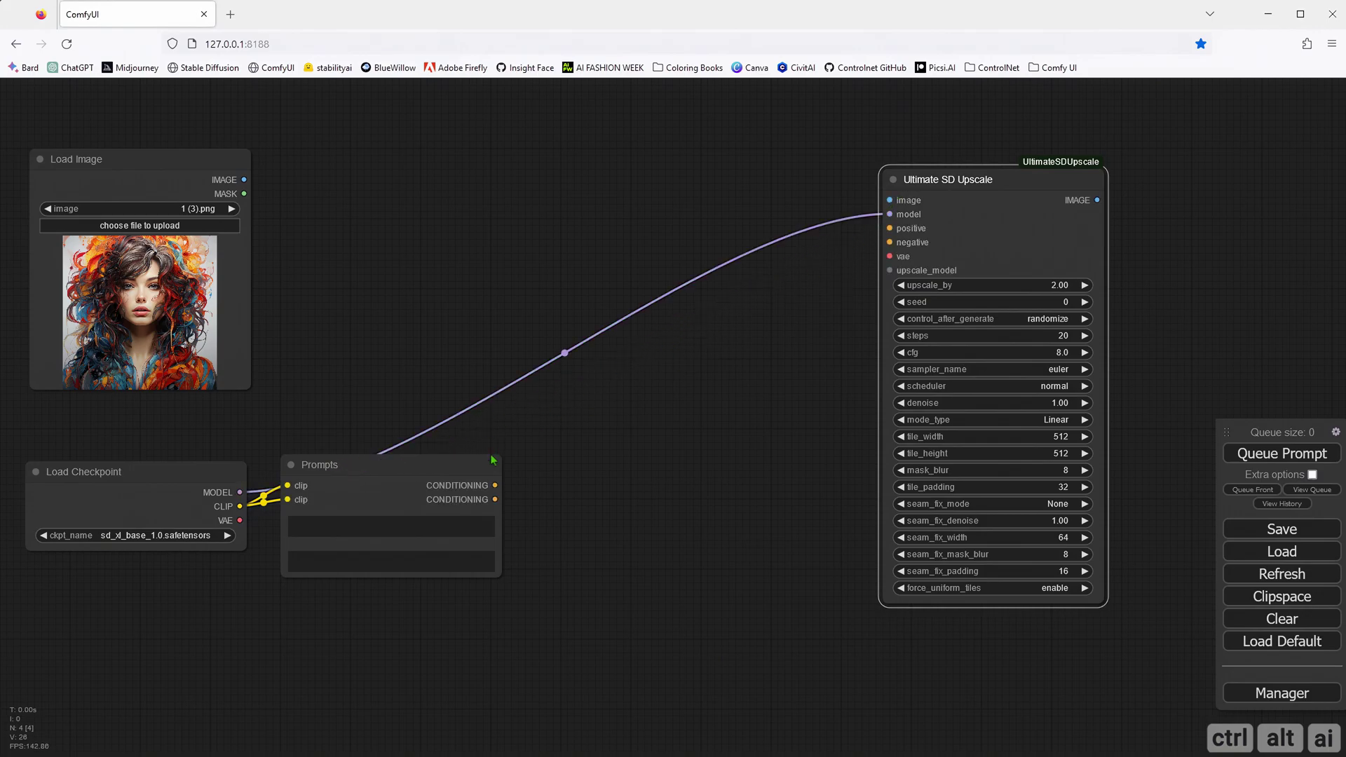
pyautogui.moveTo(495, 486); pyautogui.dragTo(890, 229)
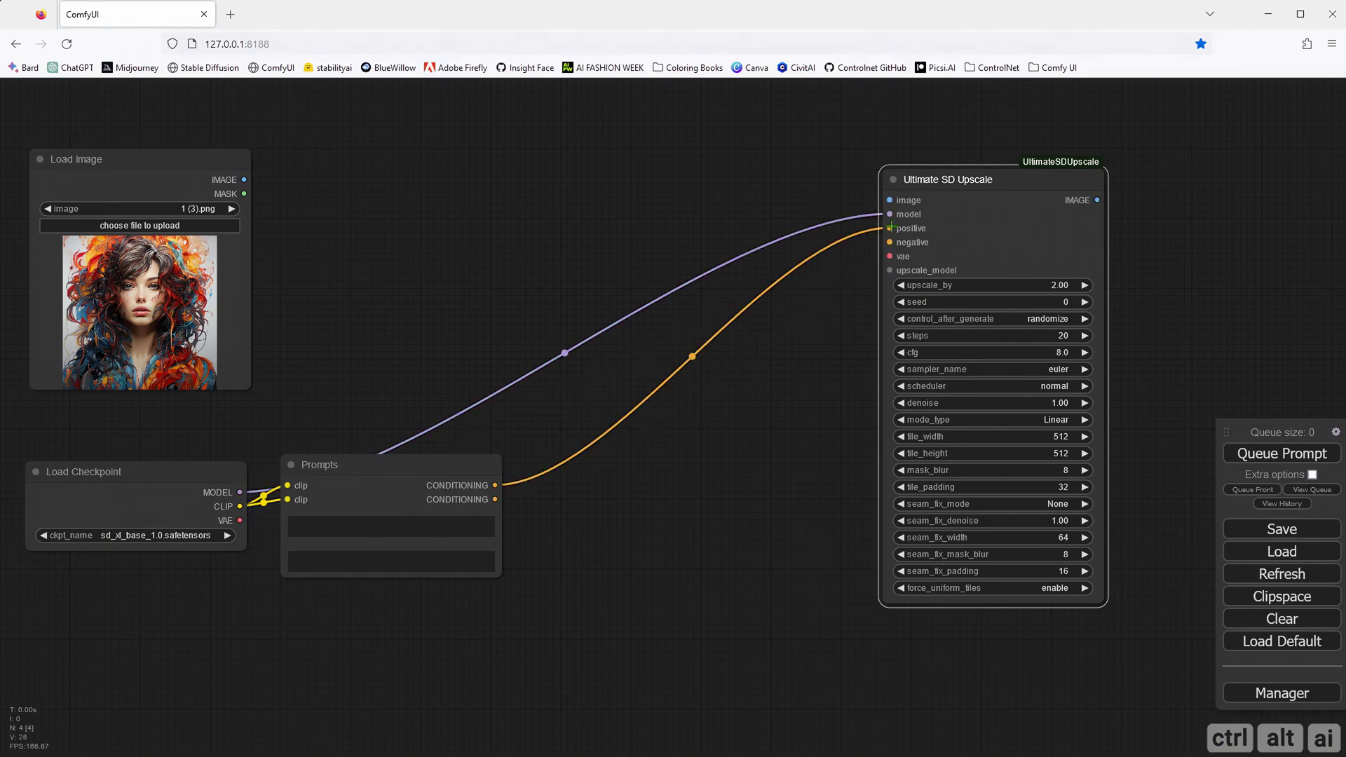
pyautogui.moveTo(499, 498); pyautogui.dragTo(889, 243)
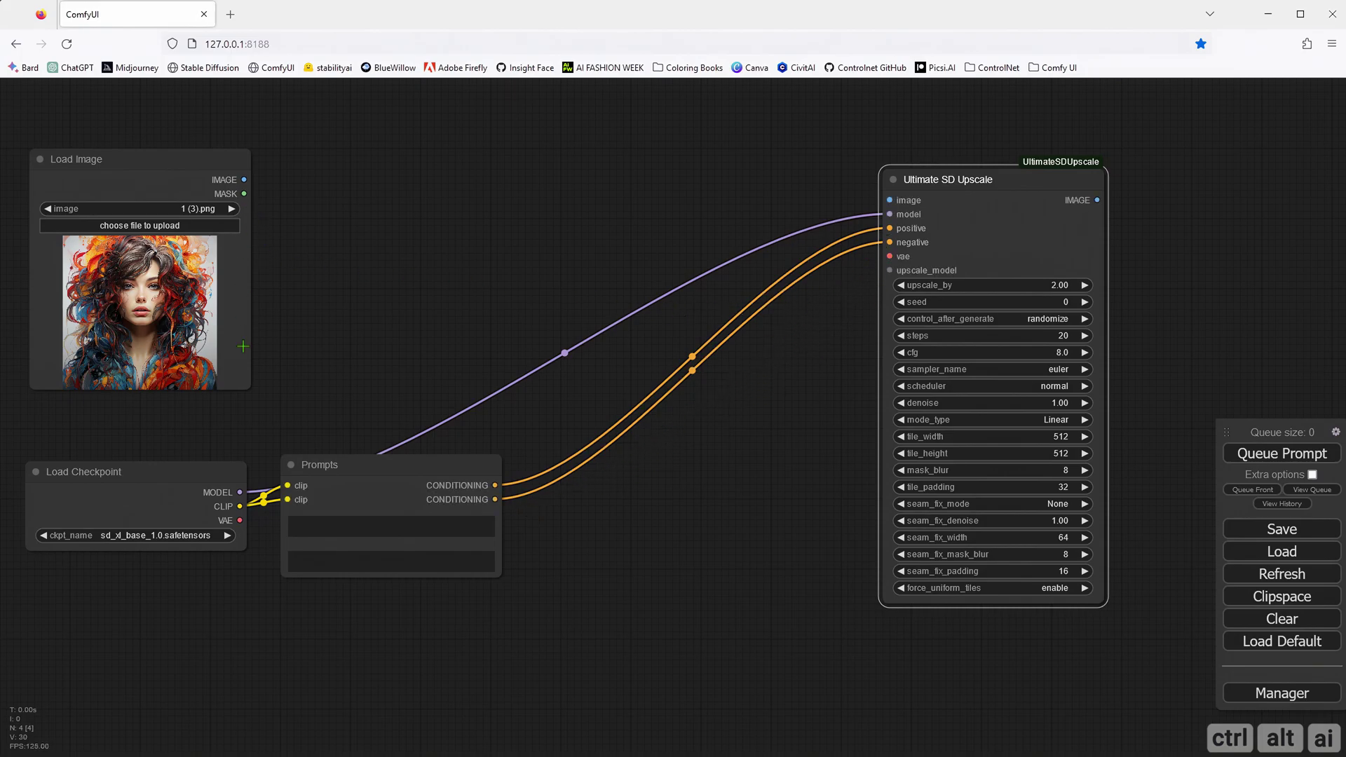
pyautogui.moveTo(239, 520); pyautogui.dragTo(891, 256)
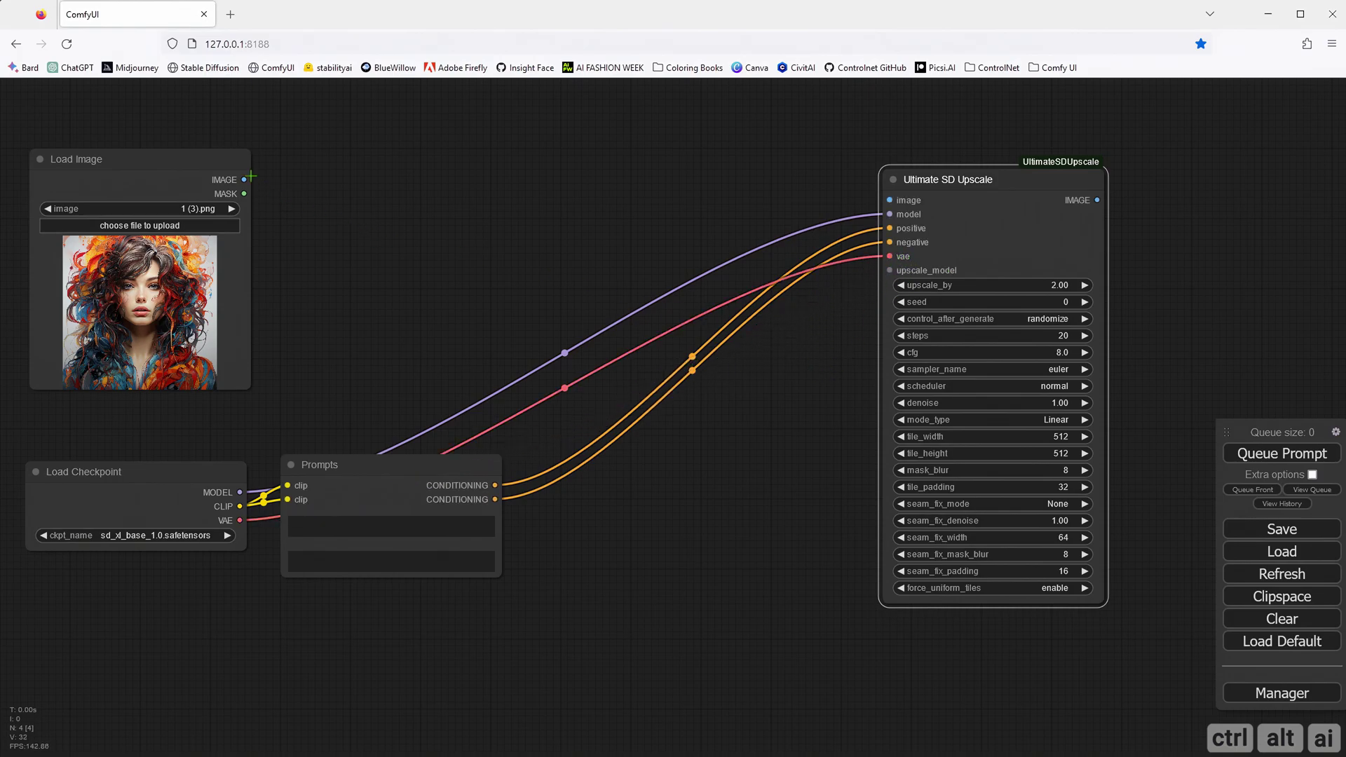
pyautogui.moveTo(246, 180); pyautogui.dragTo(889, 199)
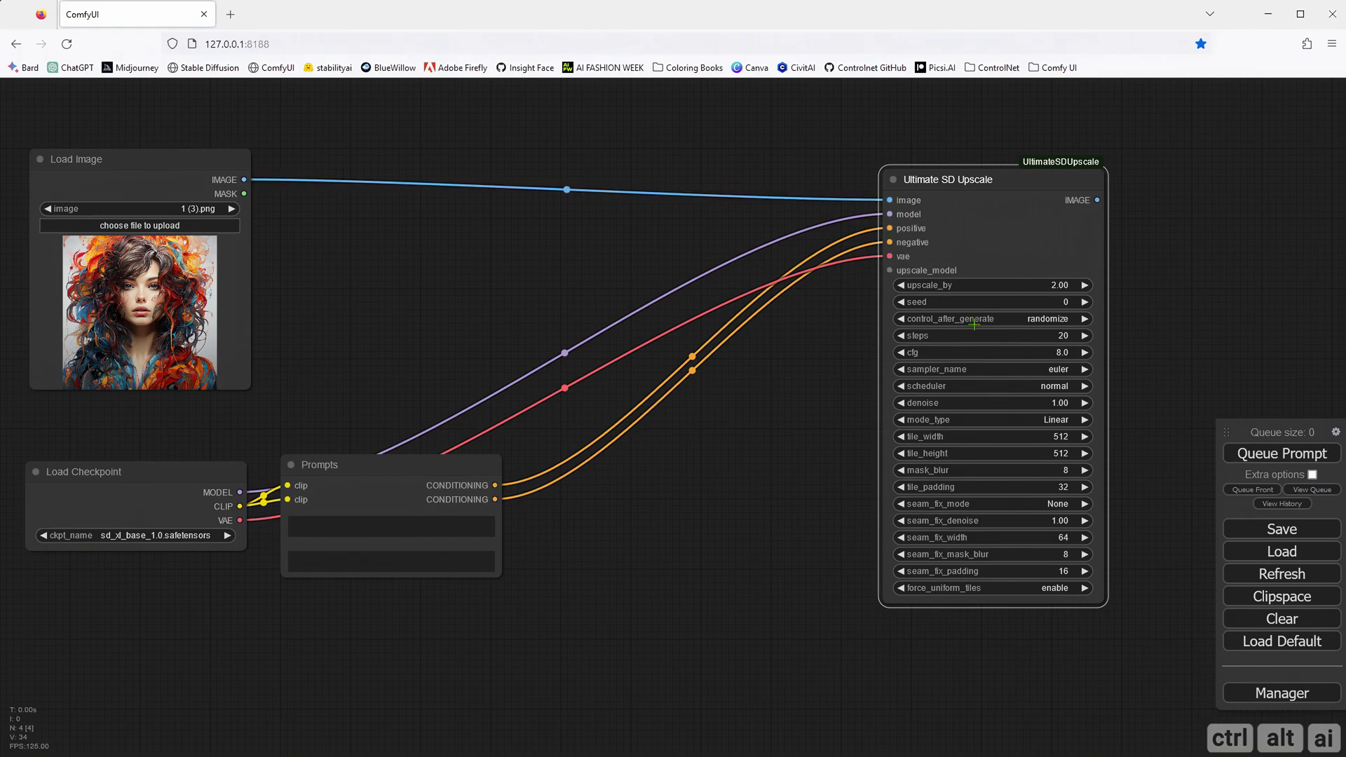
# Set the Ultimate SD Upscale upscale_by value to 4.00.
pyautogui.scroll(3, 842, 348)
pyautogui.moveTo(840, 348); pyautogui.dragTo(544, 355)
pyautogui.scroll(1, 902, 345)
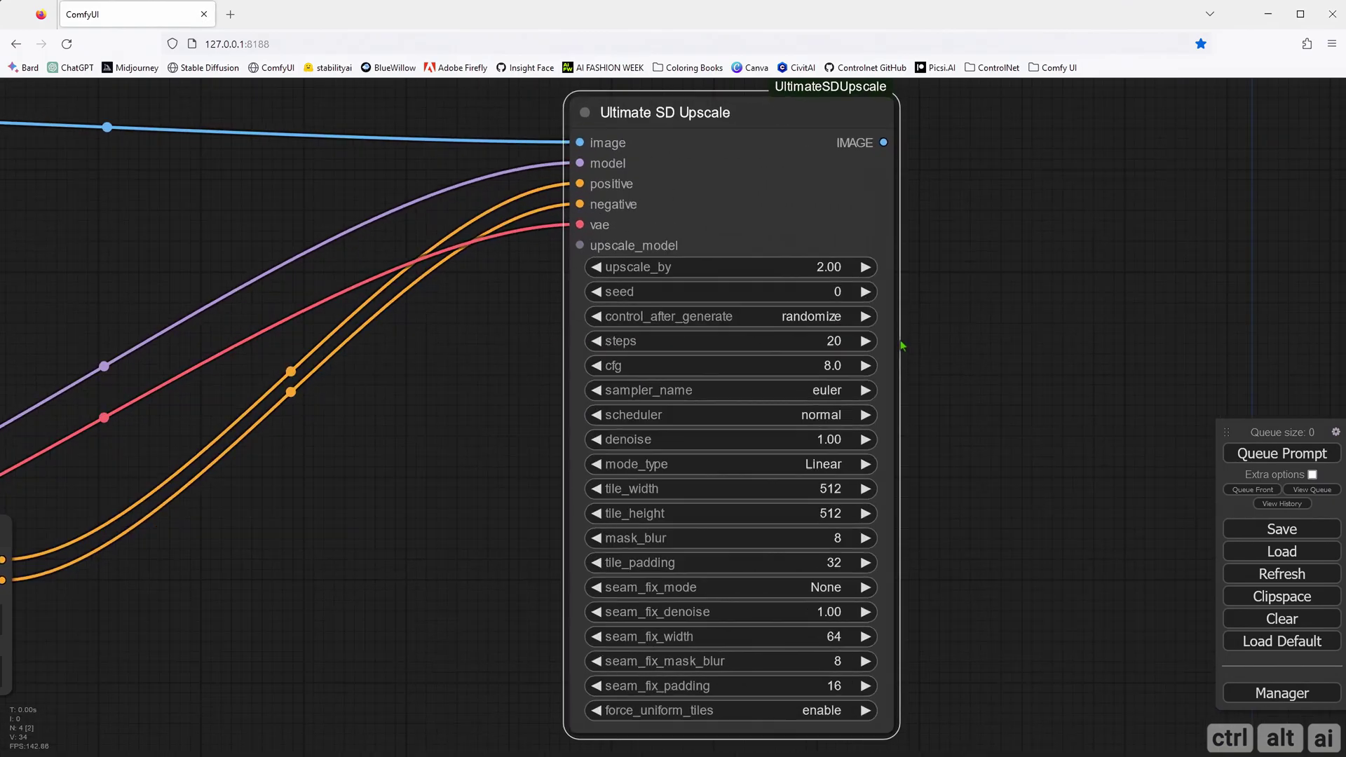
pyautogui.scroll(-2, 887, 347)
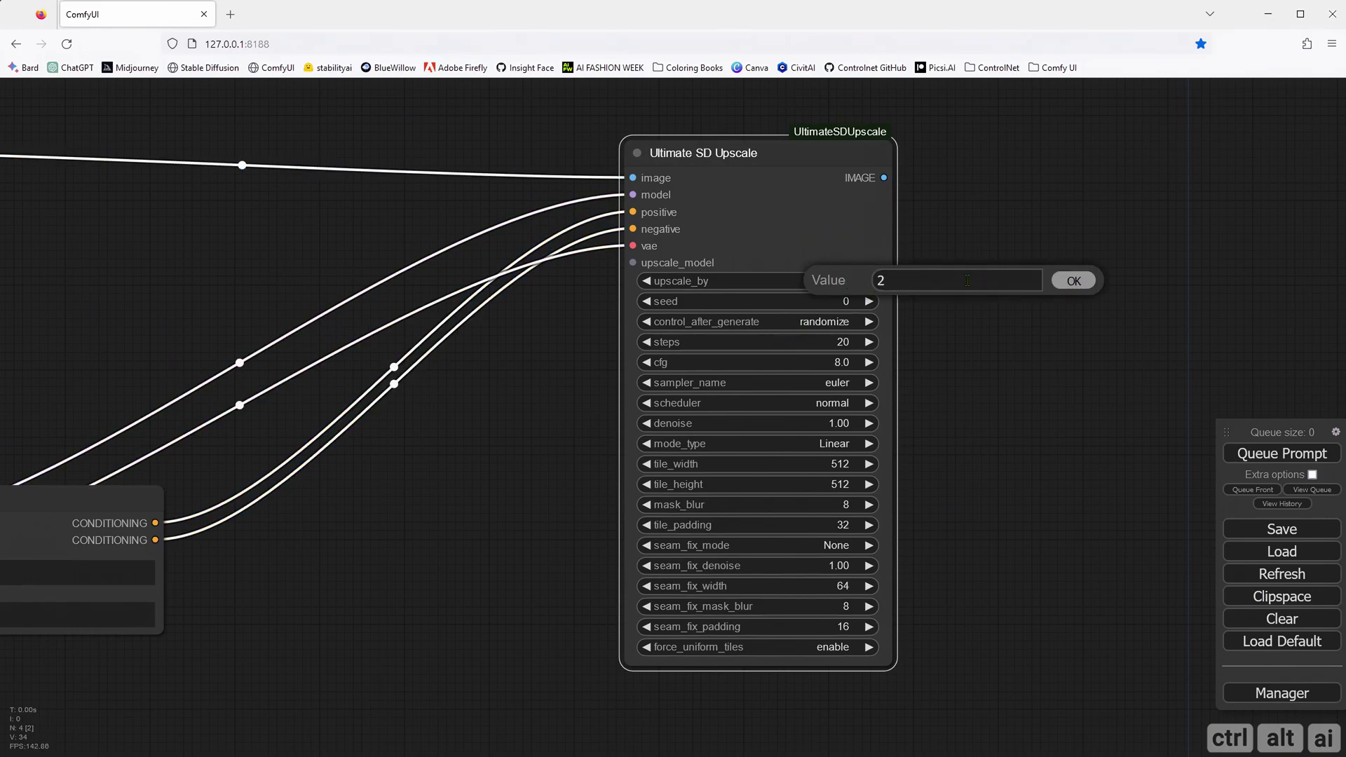
pyautogui.moveTo(968, 280); pyautogui.dragTo(798, 281)
pyautogui.write('4')
pyautogui.click(1073, 280)
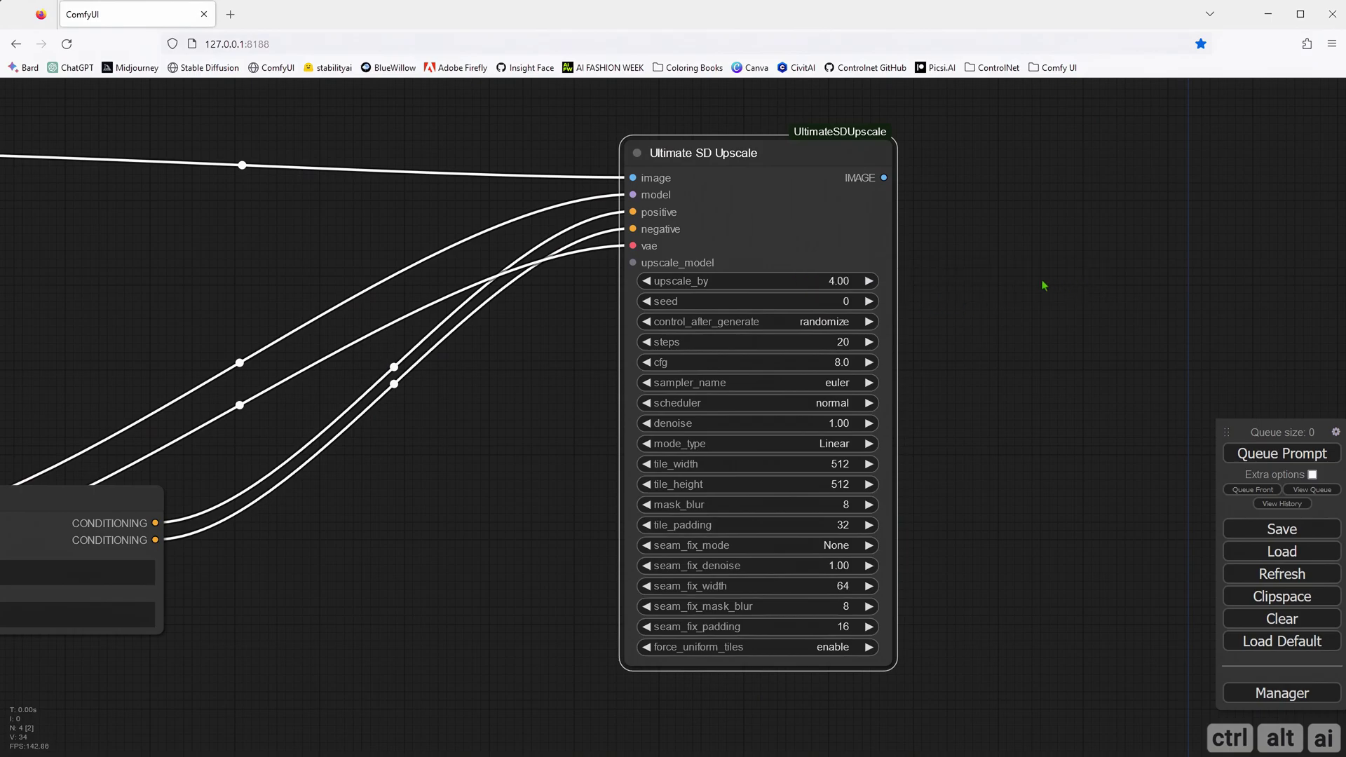
pyautogui.click(648, 281)
pyautogui.click(870, 281)
# Set control_after_generate to fixed and mode_type to None.
pyautogui.rightClick(856, 323)
pyautogui.click(845, 324)
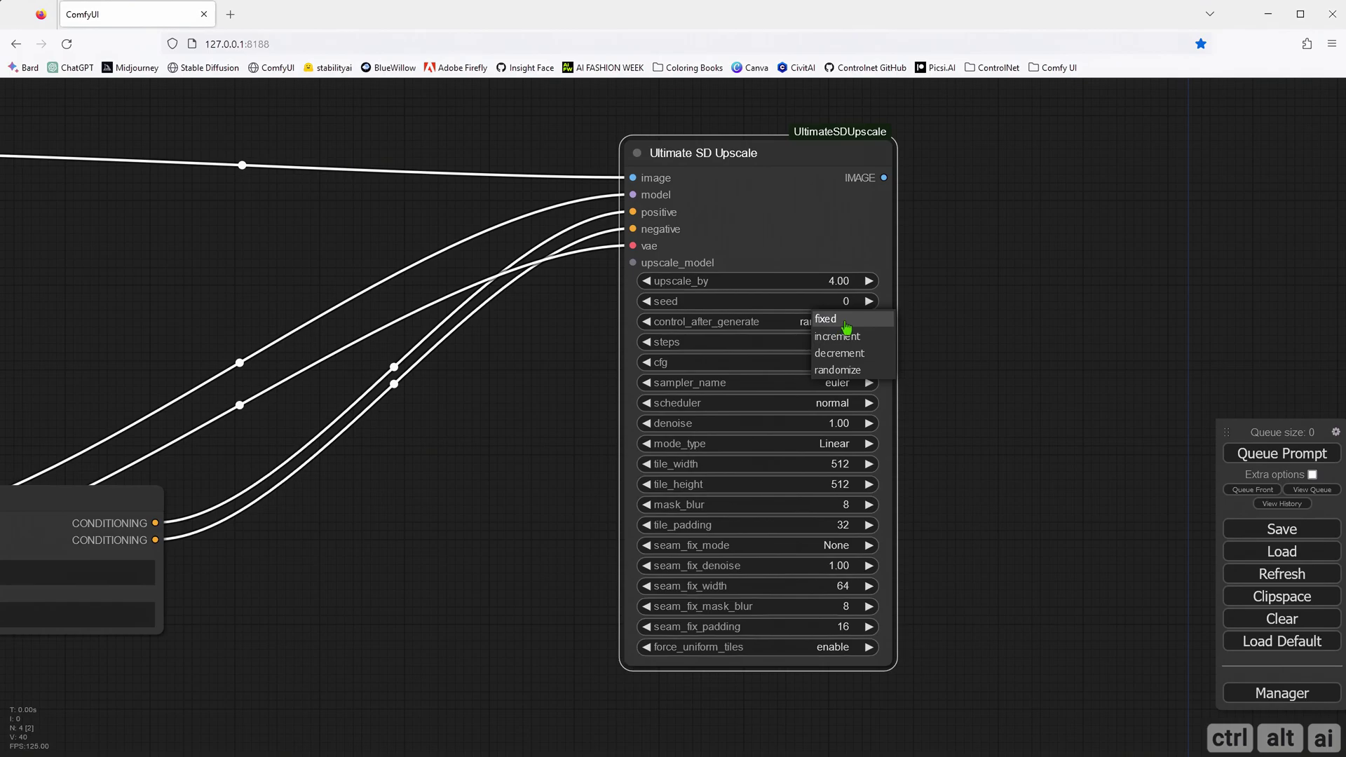
pyautogui.click(846, 326)
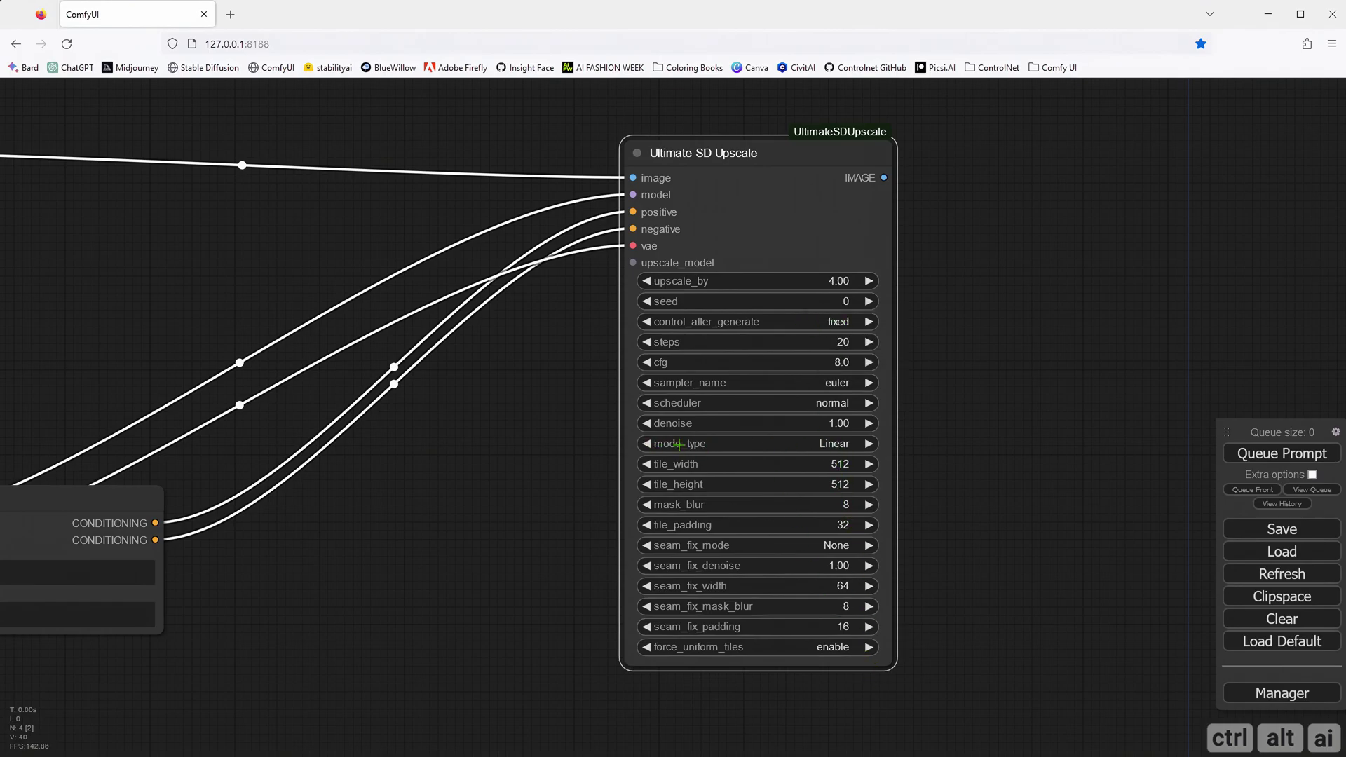
pyautogui.click(834, 448)
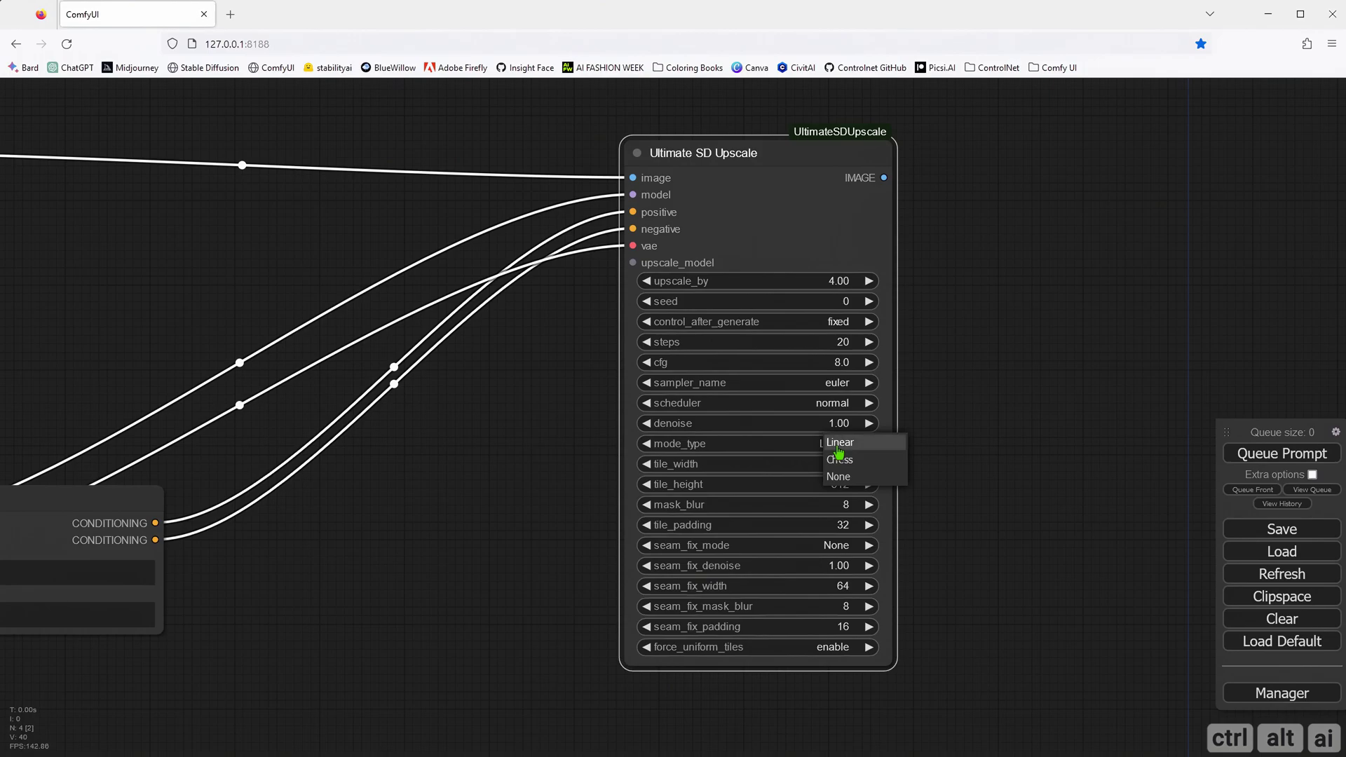
pyautogui.click(849, 480)
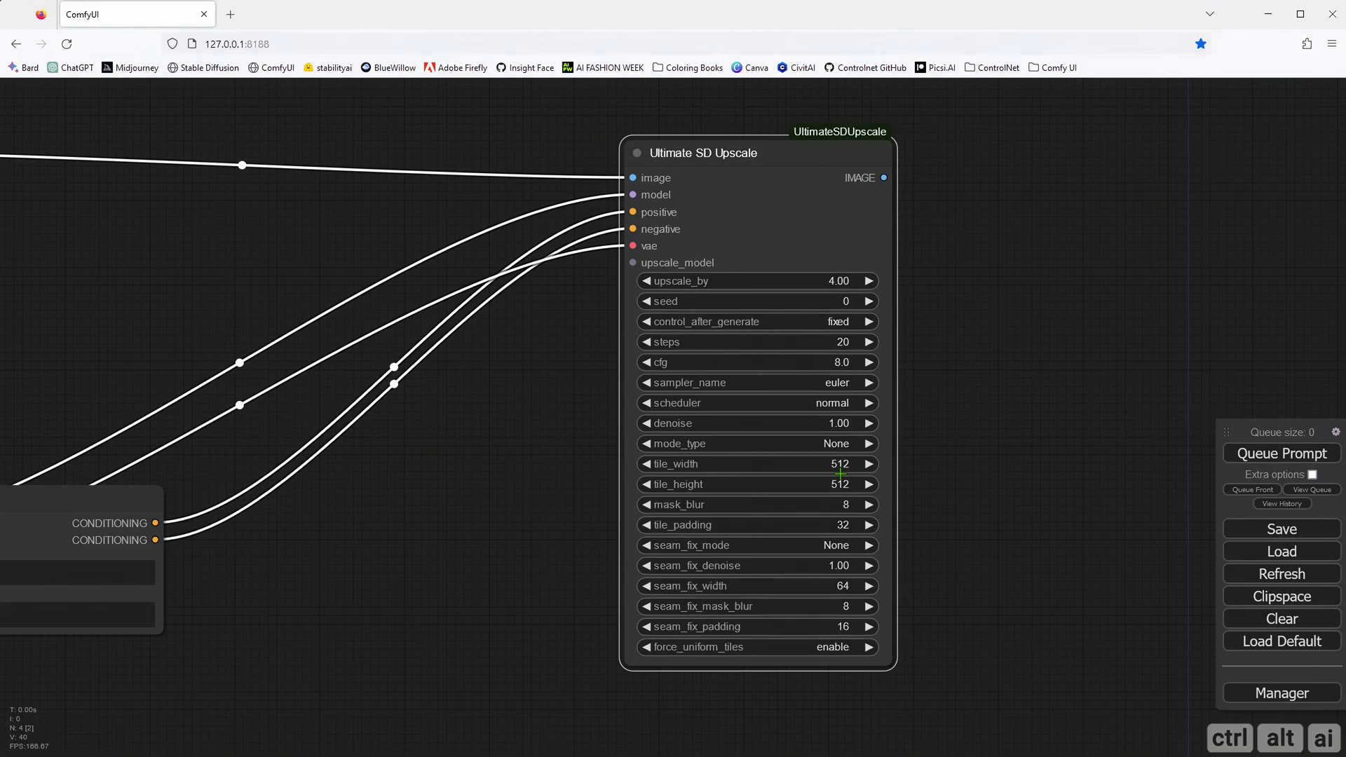
# Set tile_width and tile_height to 1024.
pyautogui.scroll(-3, 840, 474)
pyautogui.moveTo(637, 485); pyautogui.dragTo(815, 490)
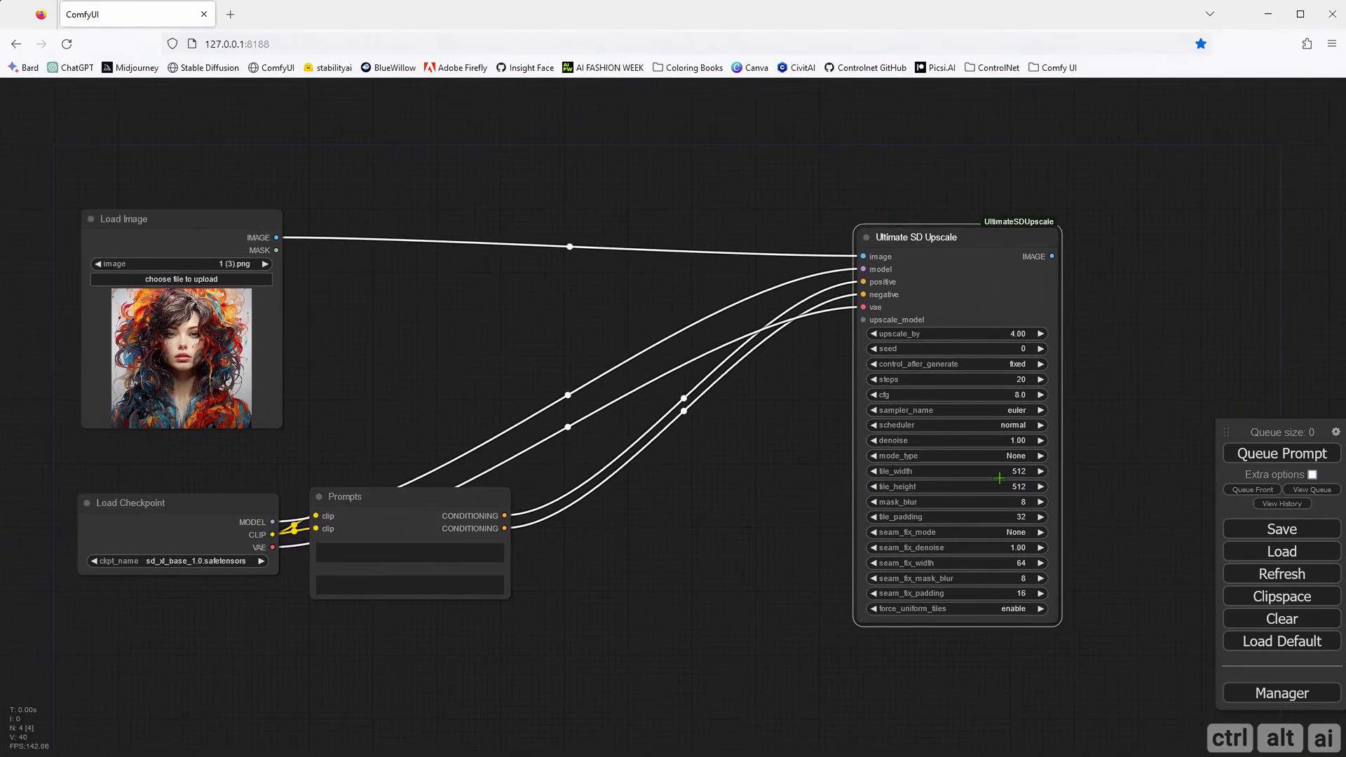
pyautogui.scroll(2, 999, 478)
pyautogui.click(1031, 469)
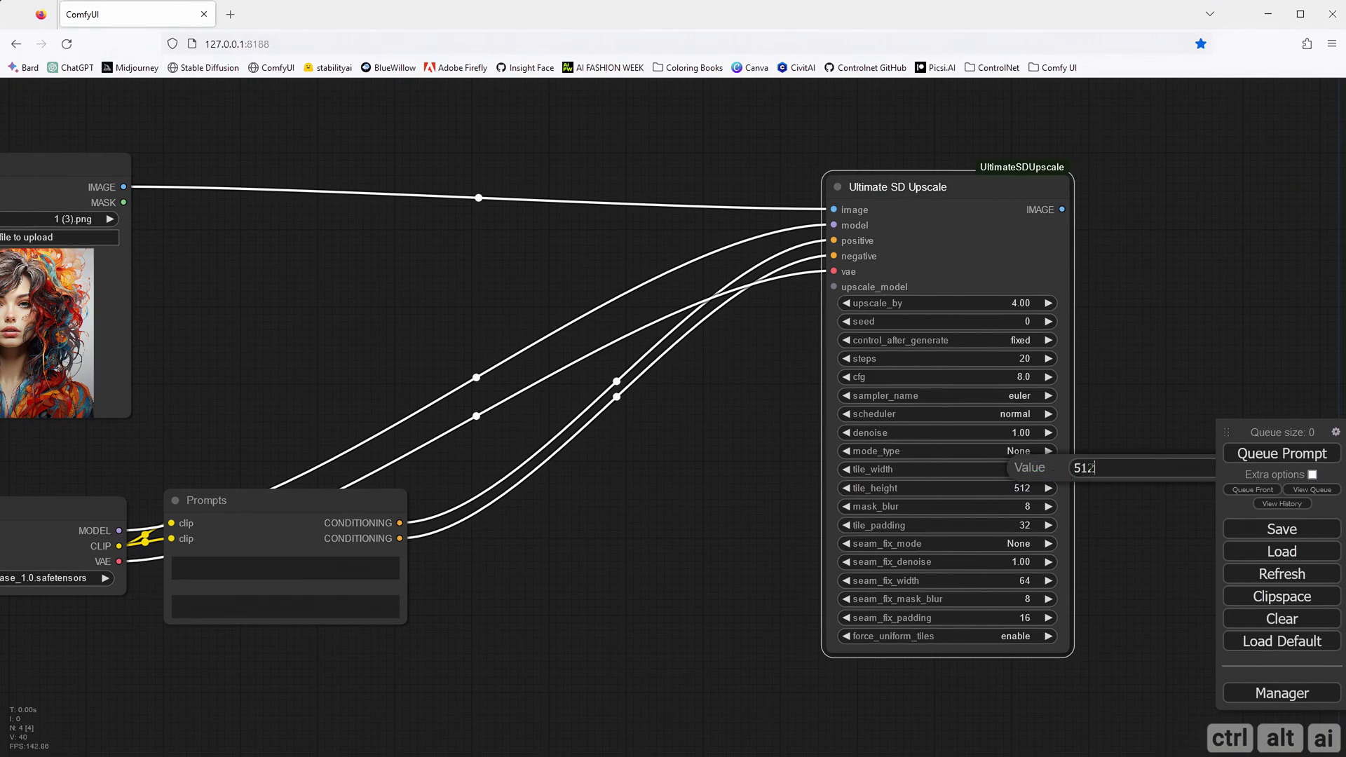
pyautogui.hotkey('ctrl', 'a')
pyautogui.write('1024')
pyautogui.press('Return')
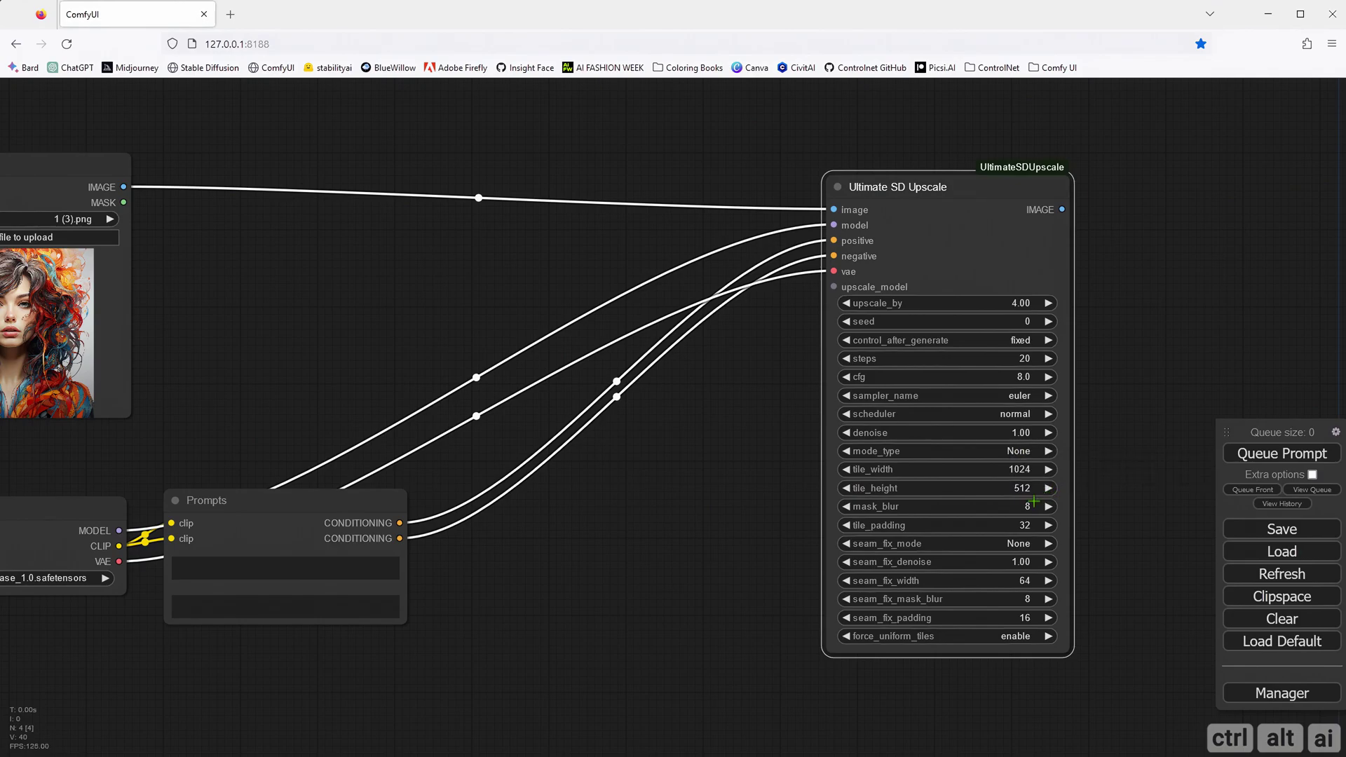
pyautogui.click(1028, 488)
pyautogui.hotkey('ctrl', 'a')
pyautogui.write('1024')
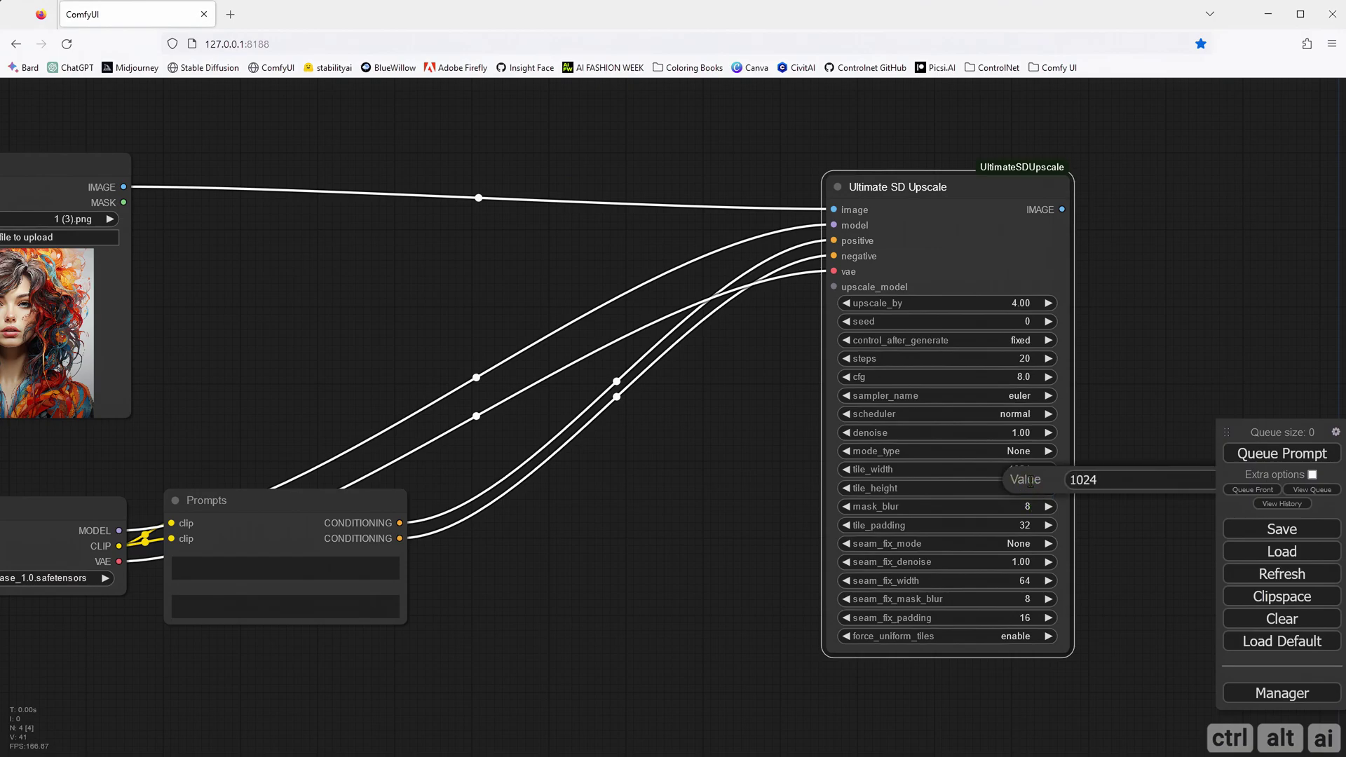
pyautogui.press('Return')
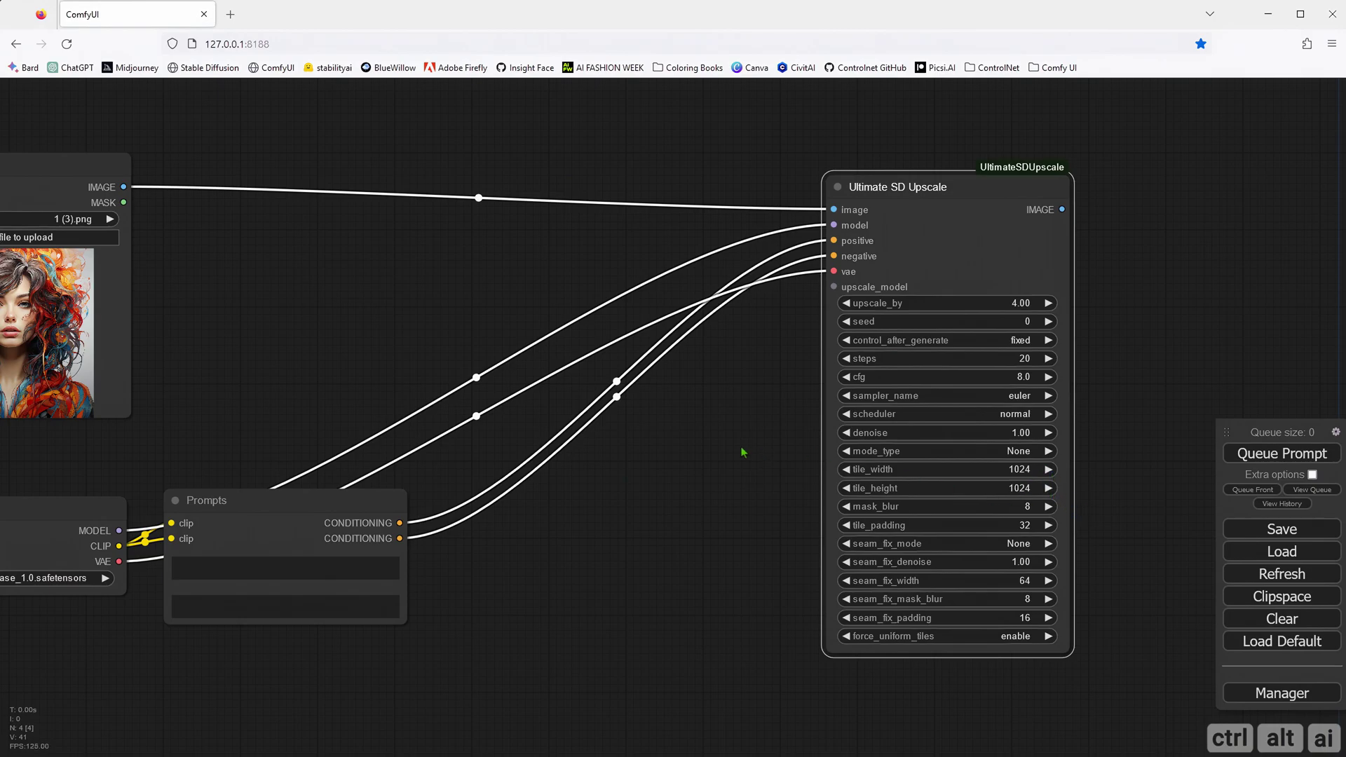
pyautogui.moveTo(742, 452); pyautogui.dragTo(681, 479)
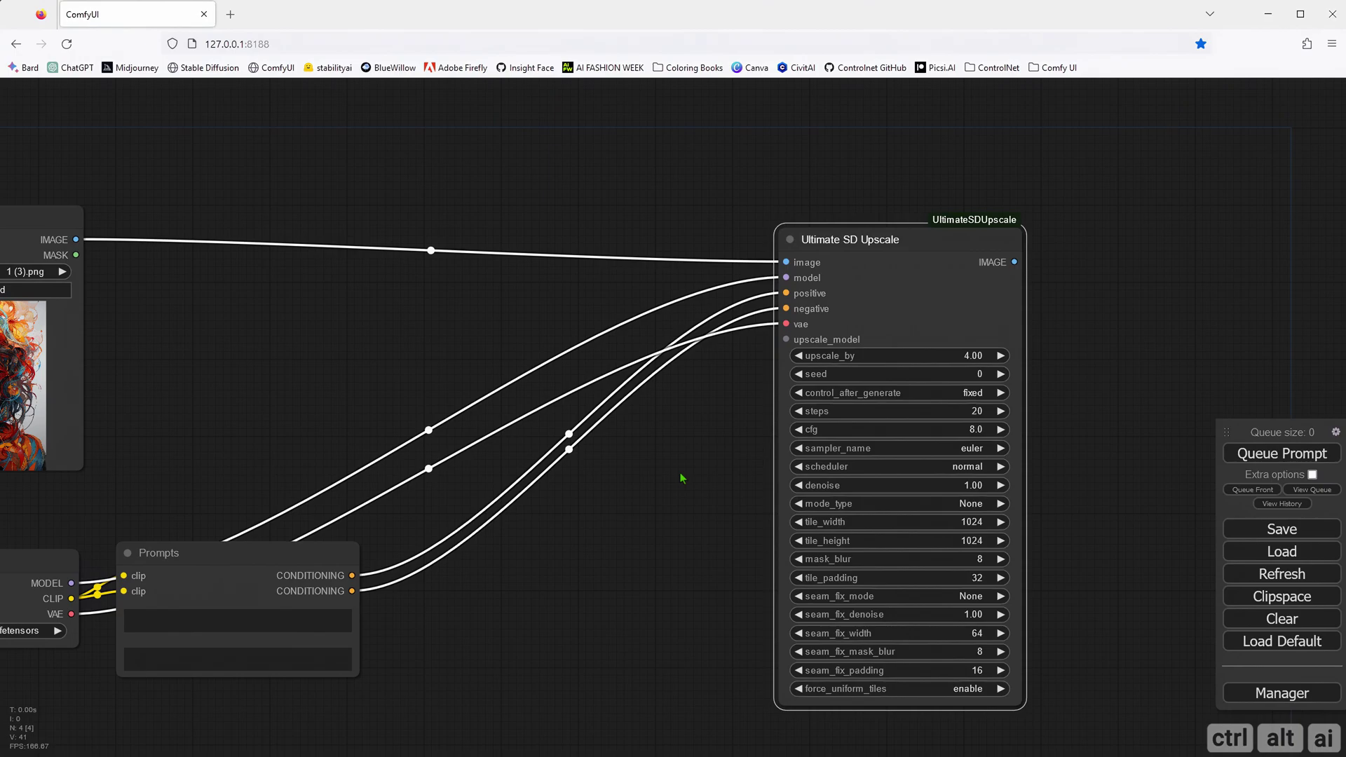
# Add a Load Upscale Model node on the upscale_model input, using 4x_foolhardy_Remacri.pth.
pyautogui.moveTo(682, 478); pyautogui.dragTo(782, 487)
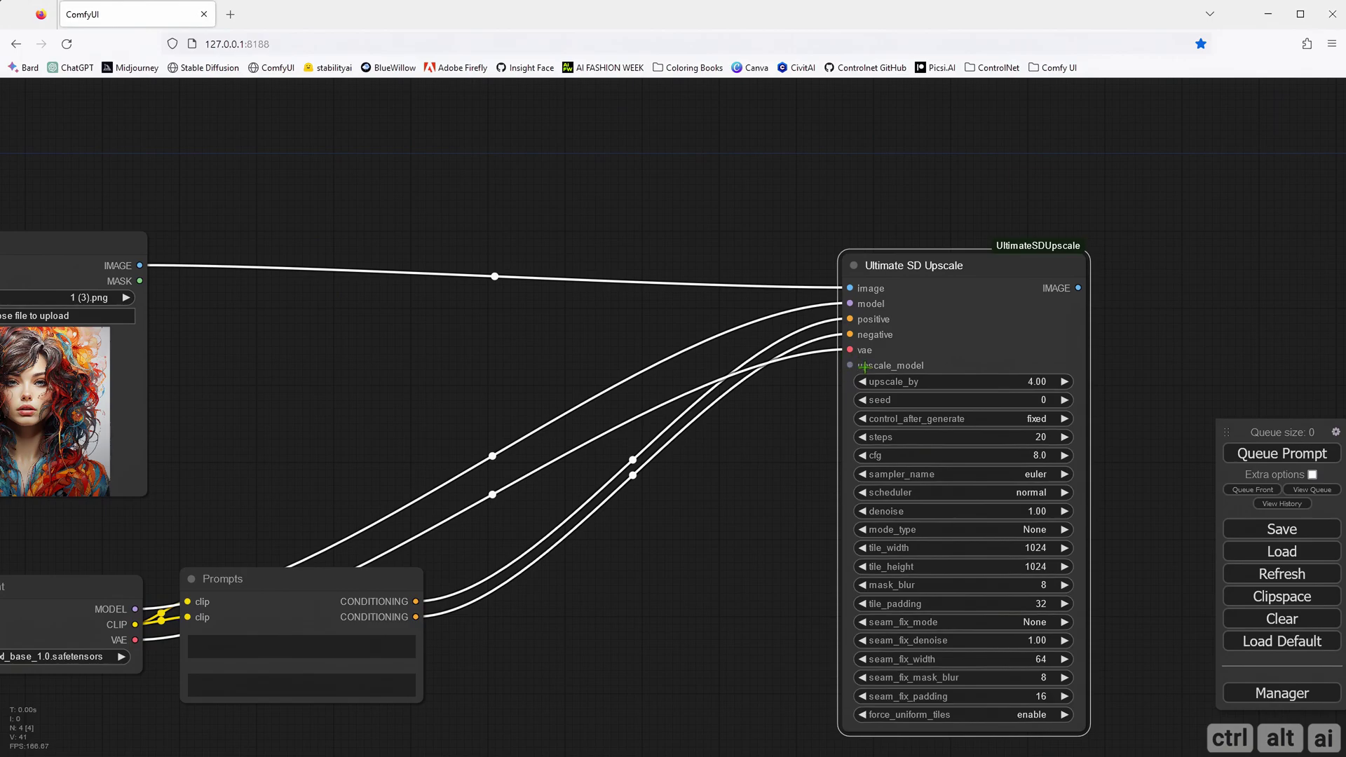
pyautogui.moveTo(850, 366); pyautogui.dragTo(391, 351)
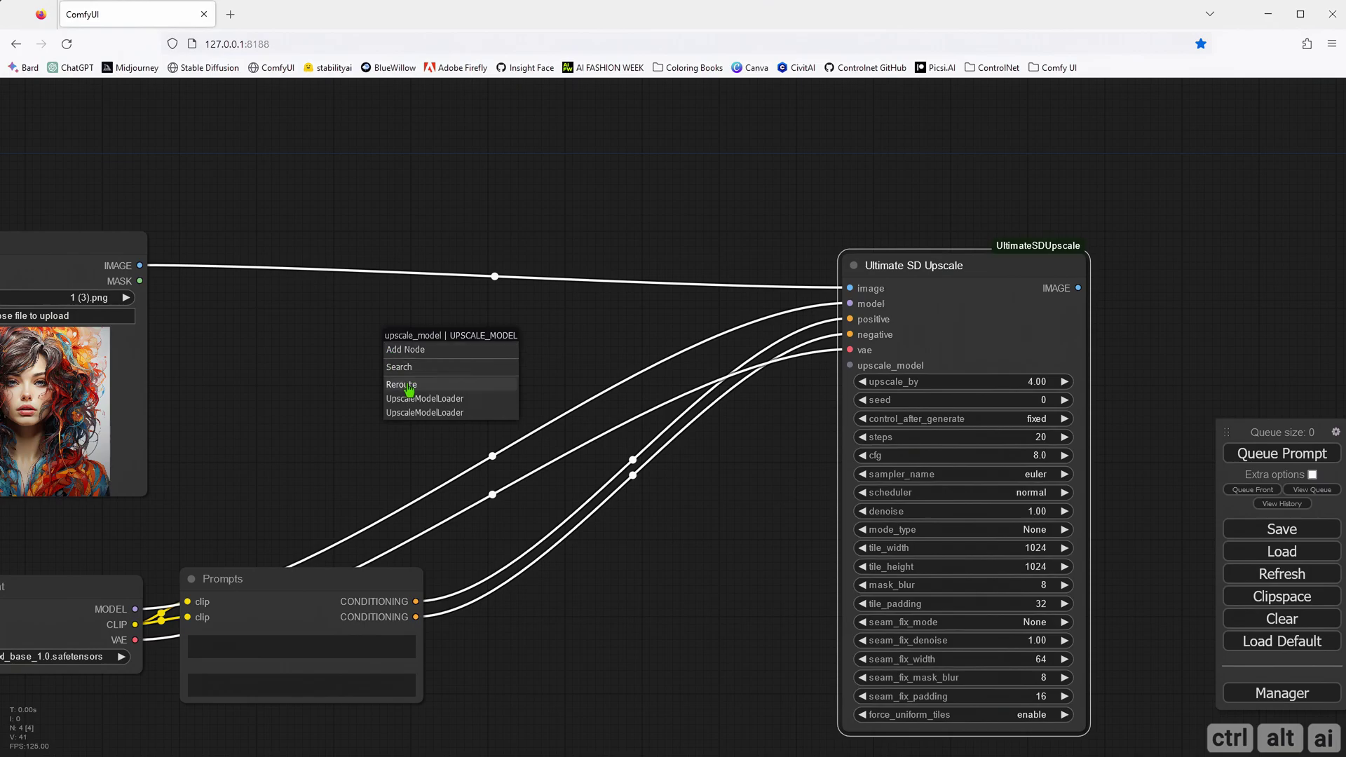
pyautogui.click(455, 398)
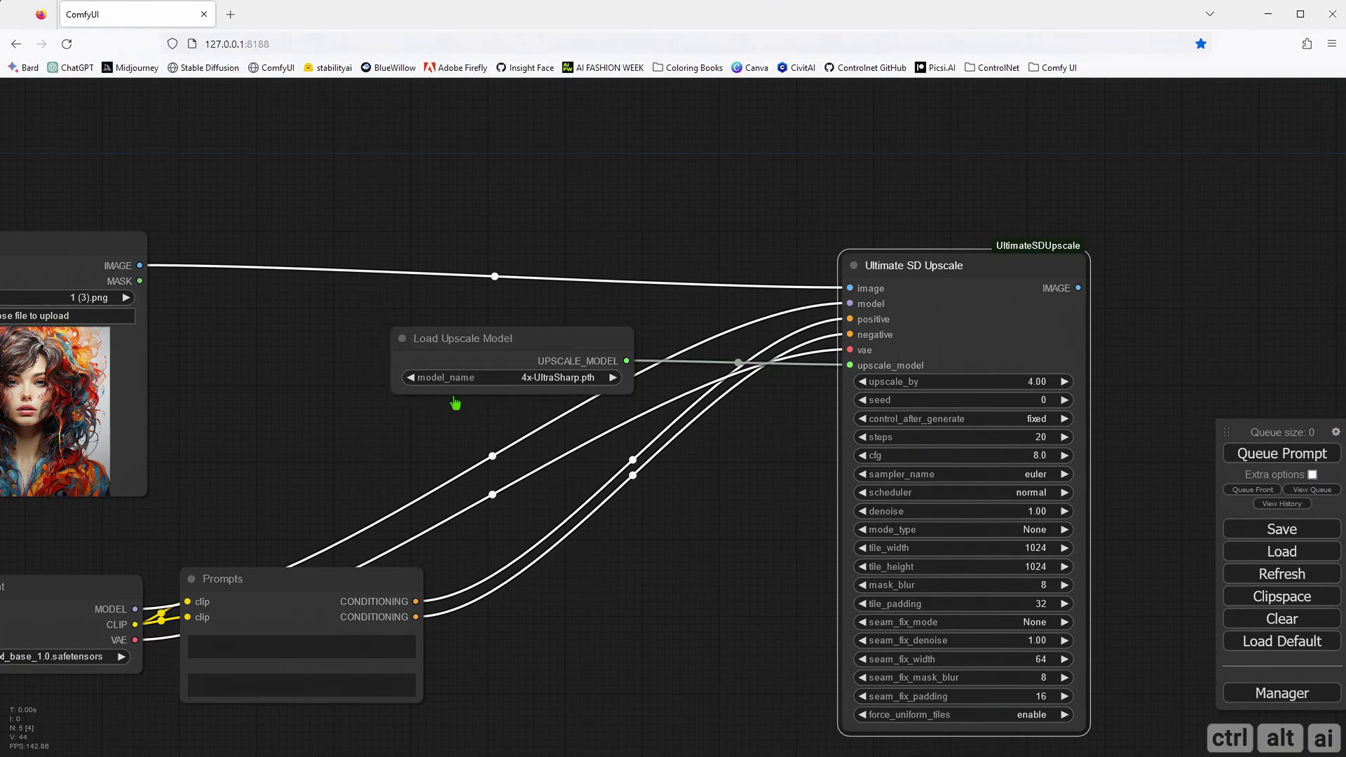
pyautogui.moveTo(500, 350); pyautogui.dragTo(348, 326)
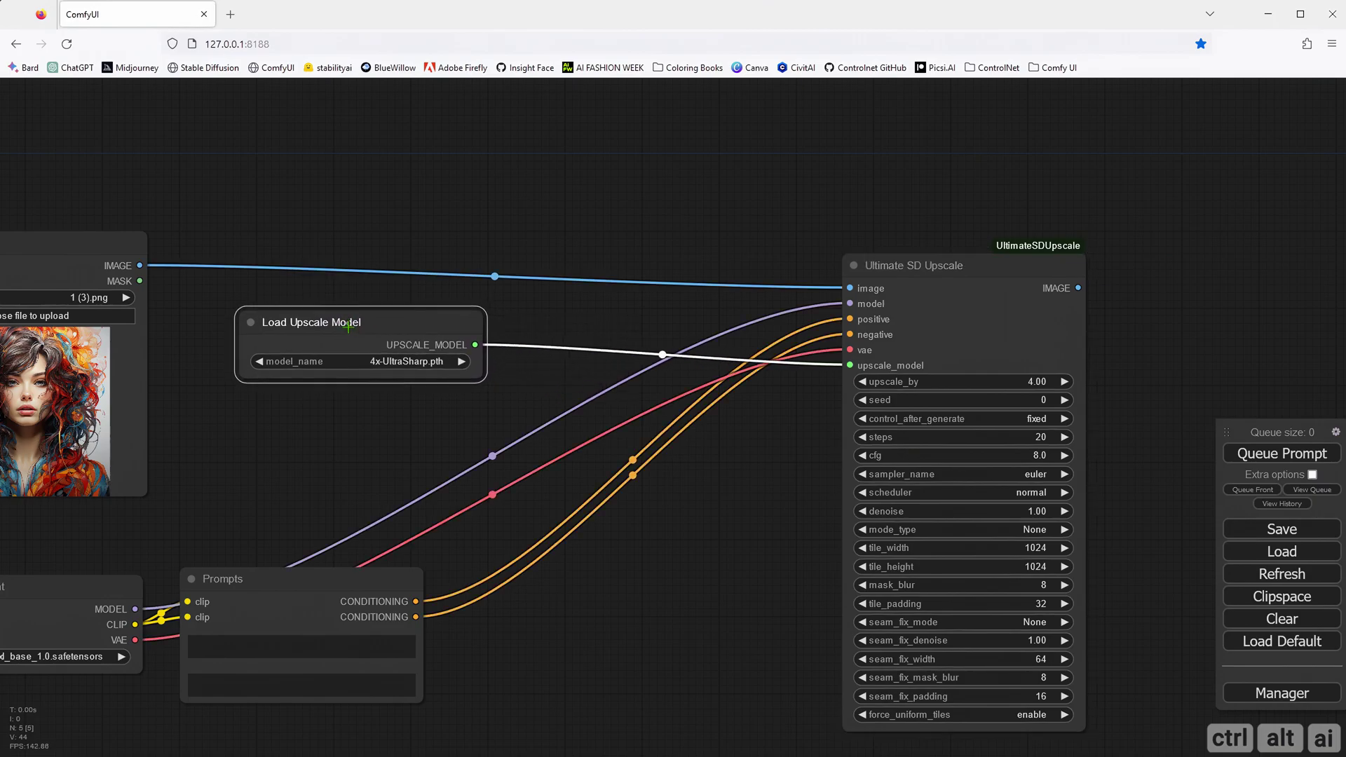
pyautogui.click(401, 362)
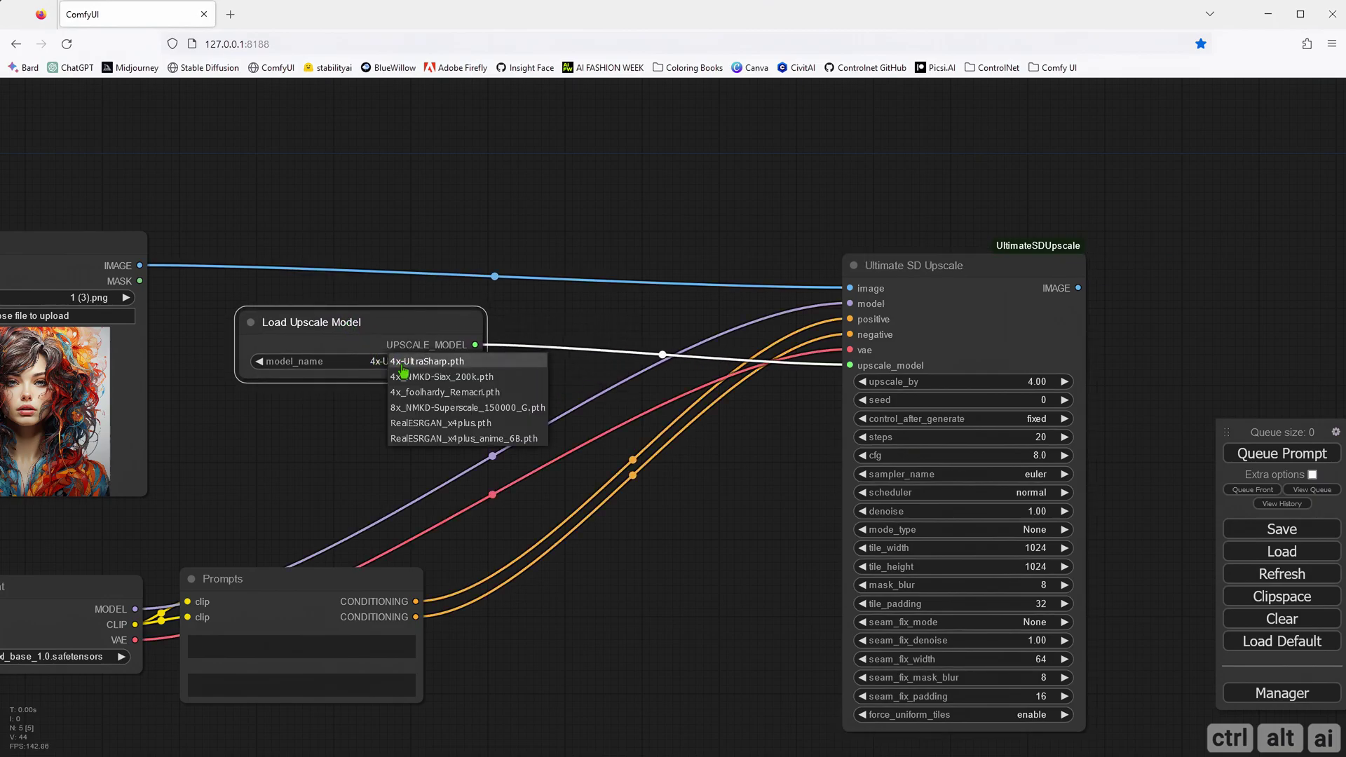
pyautogui.click(452, 400)
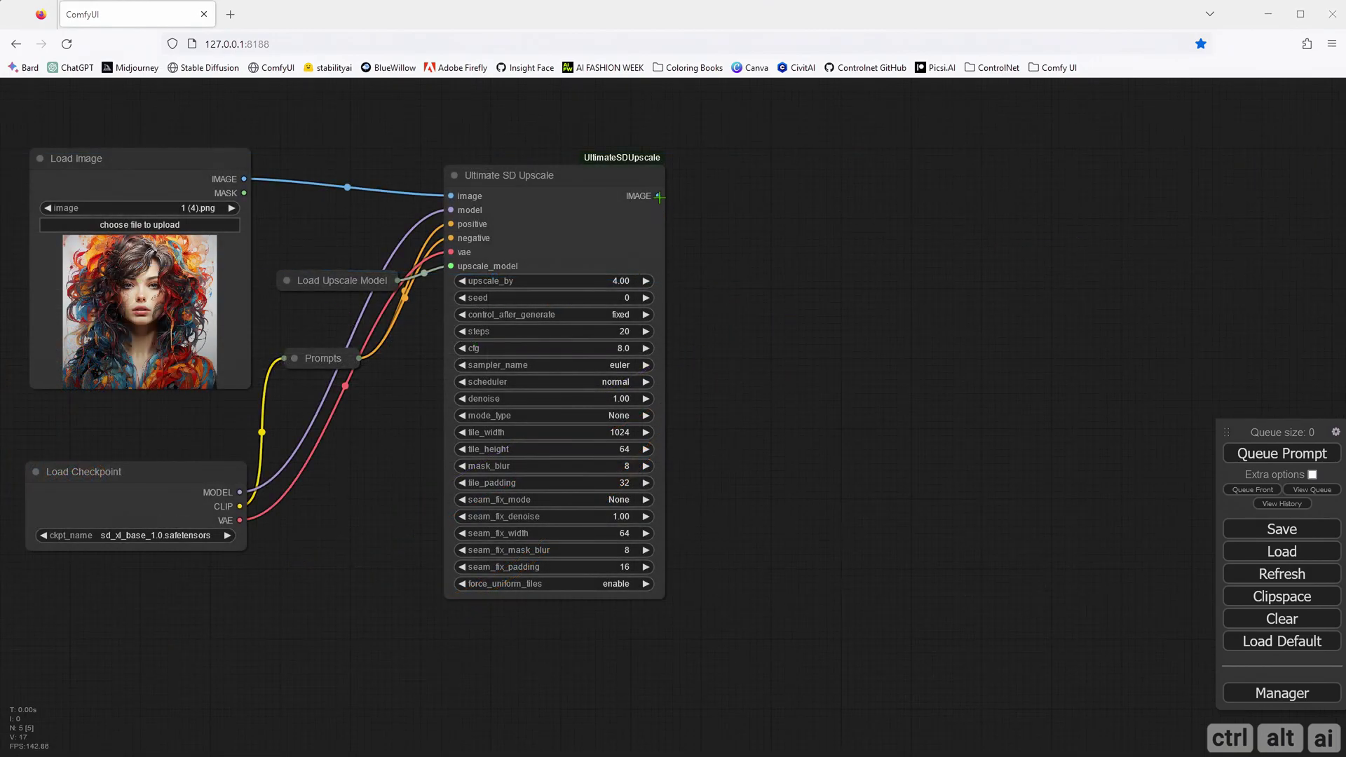
# Attach a Preview Image node to the upscaler's image output and run the workflow.
pyautogui.moveTo(659, 197); pyautogui.dragTo(797, 299)
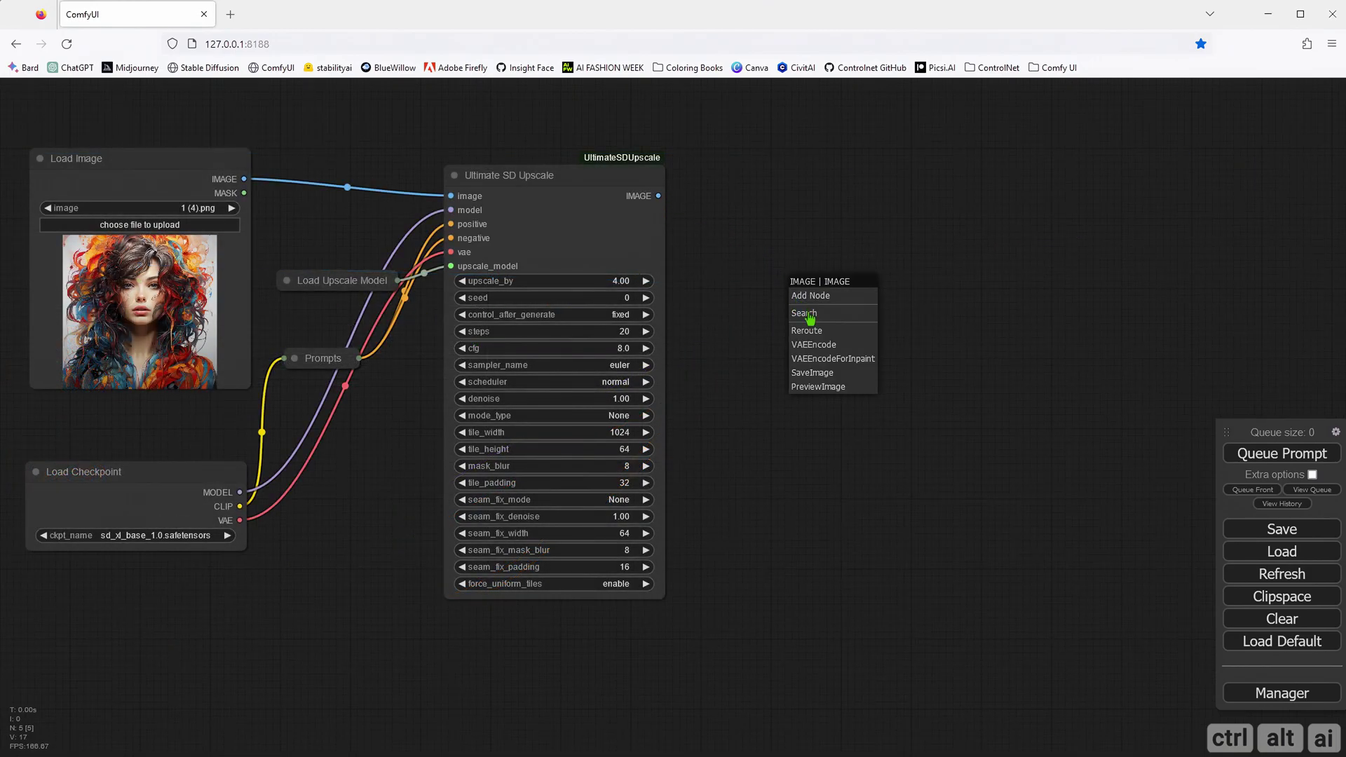
pyautogui.click(828, 388)
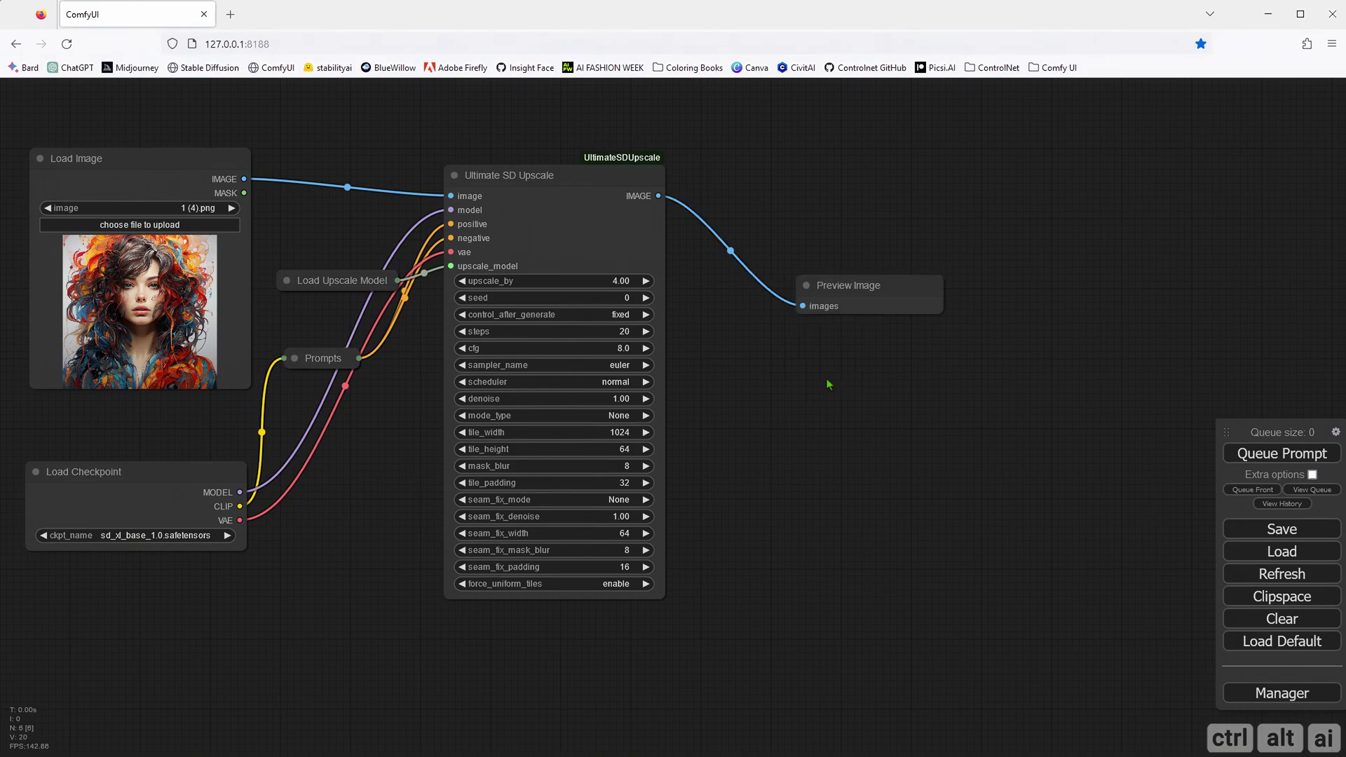
pyautogui.moveTo(835, 291); pyautogui.dragTo(815, 265)
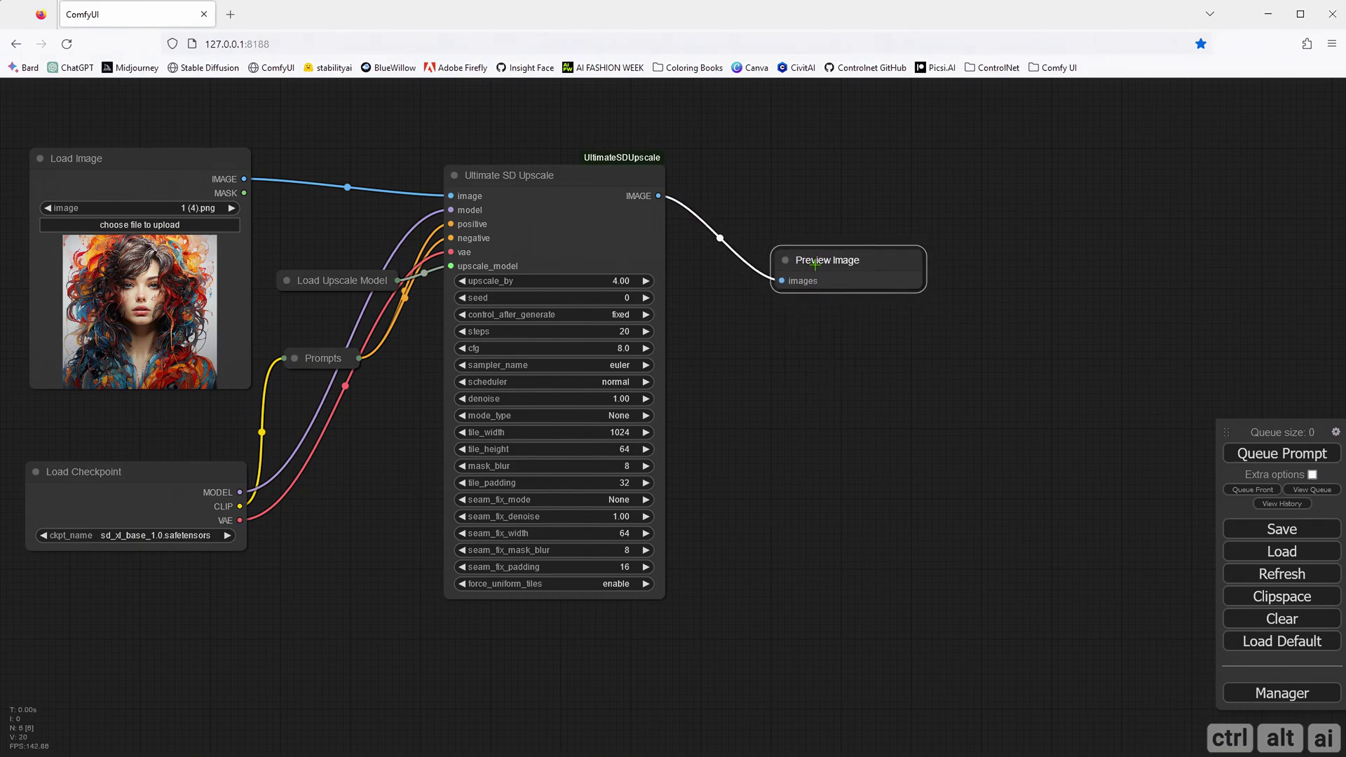
pyautogui.click(1256, 457)
# Reposition the Preview Image node and enlarge it to show the upscaled portrait bigger.
pyautogui.moveTo(831, 251); pyautogui.dragTo(783, 227)
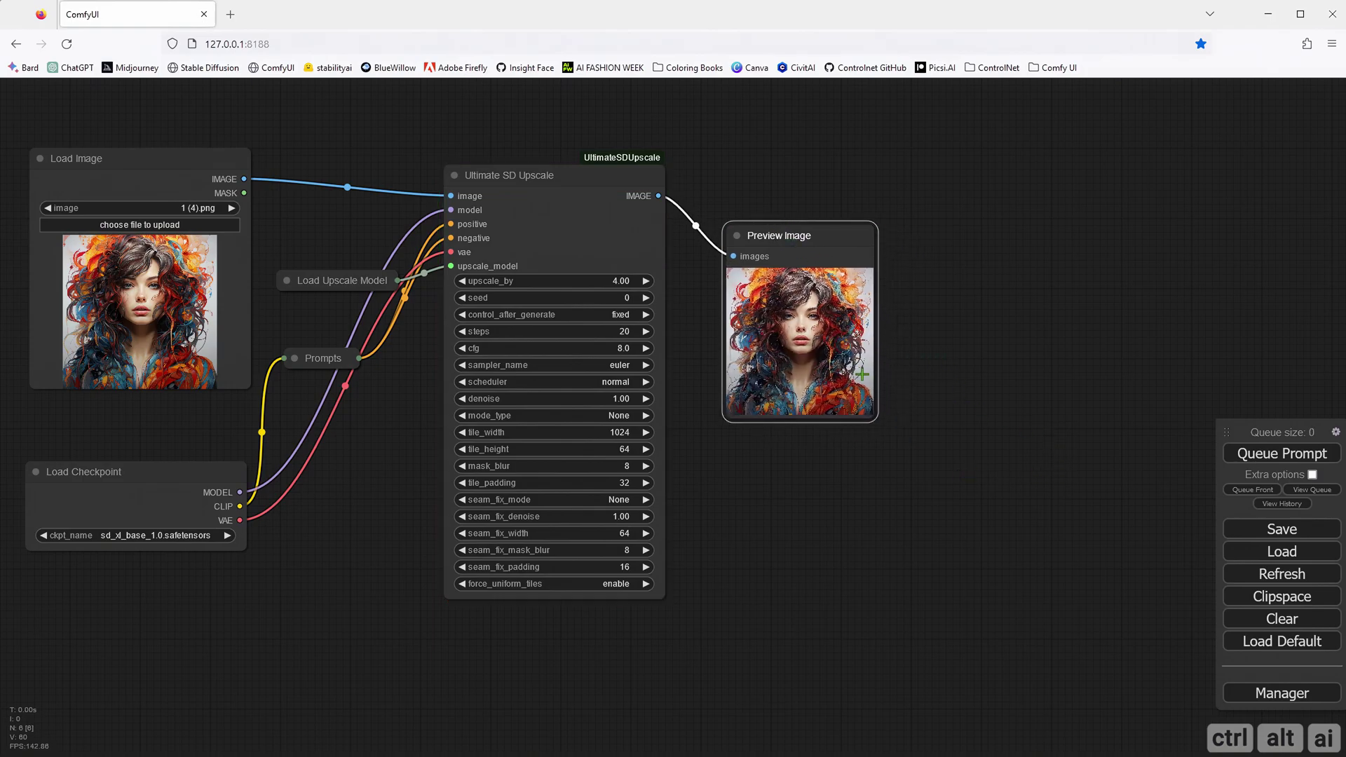
pyautogui.moveTo(877, 420); pyautogui.dragTo(1169, 702)
pyautogui.moveTo(896, 266); pyautogui.dragTo(875, 214)
# Open the preview picture in a new tab, inspect it at full size, then close the tab.
pyautogui.rightClick(830, 306)
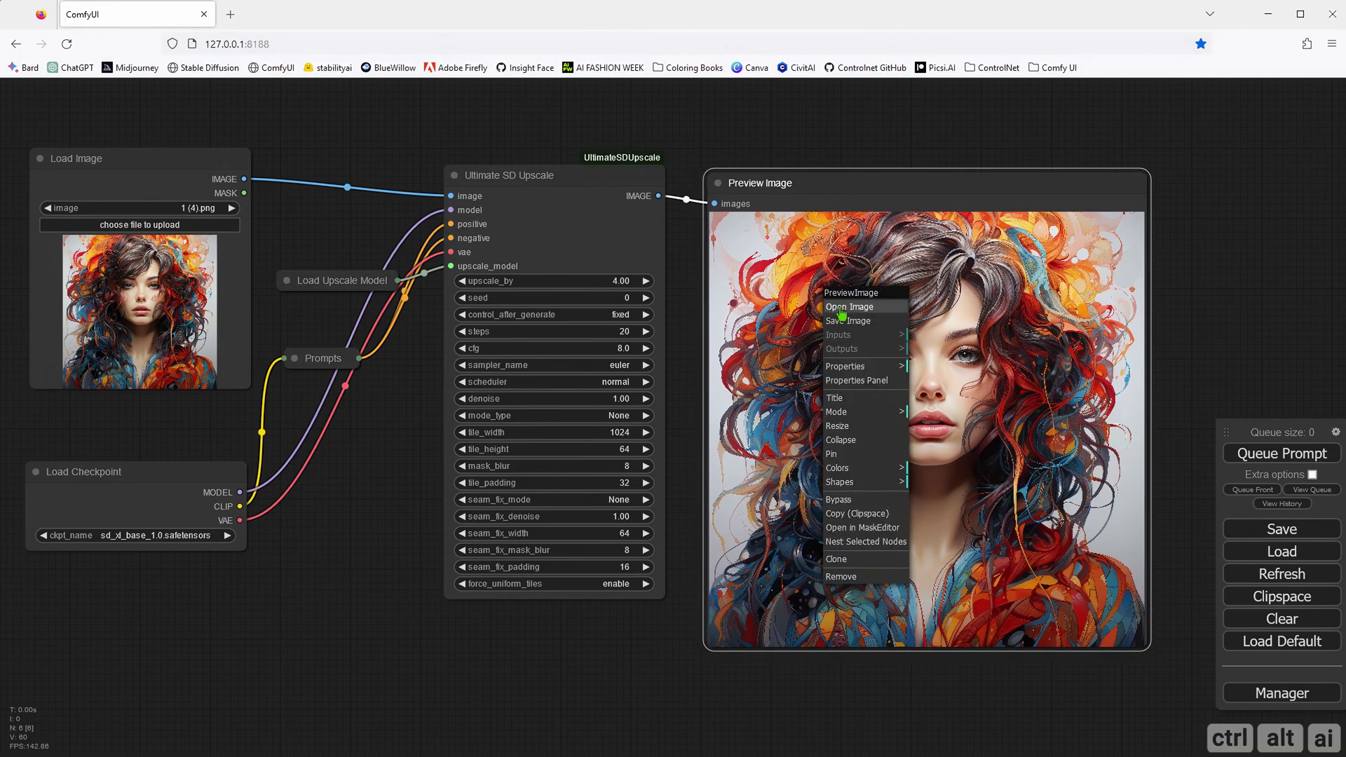
pyautogui.click(842, 314)
pyautogui.click(708, 342)
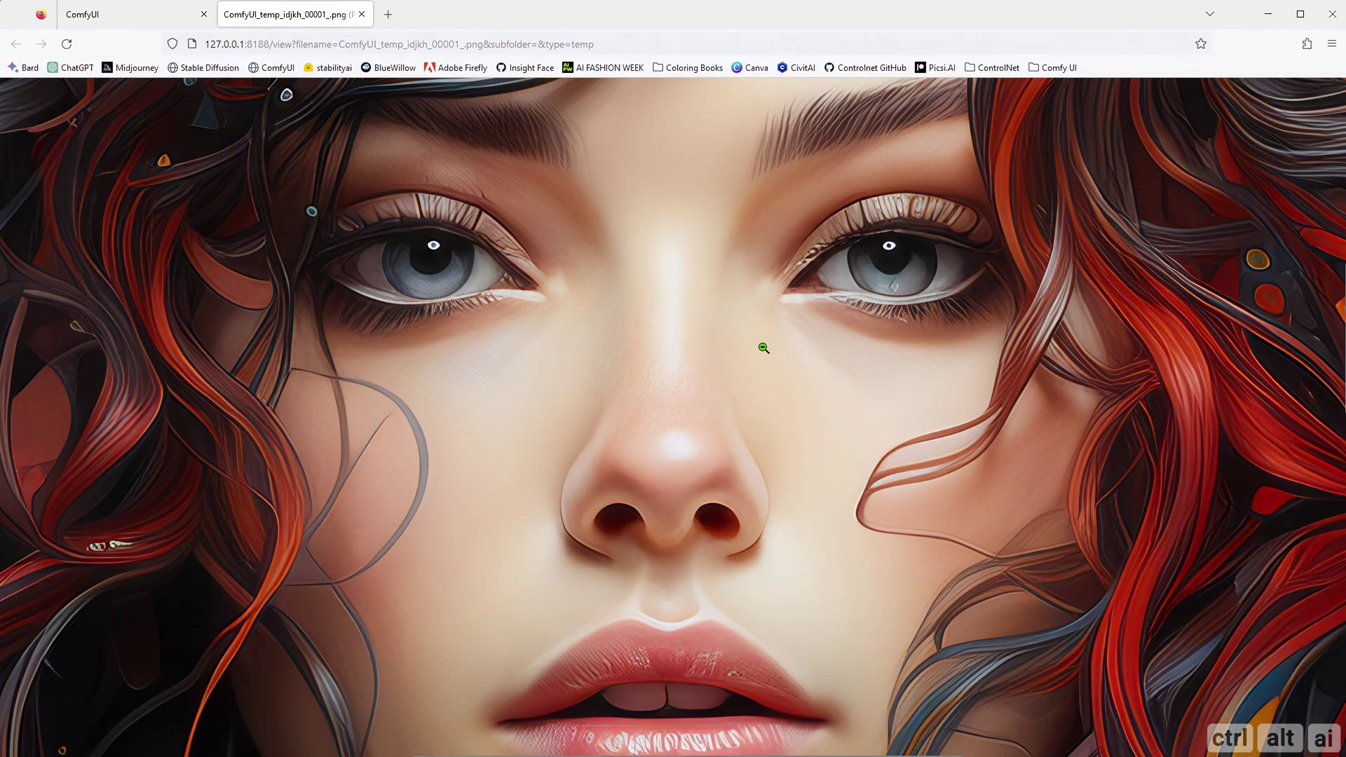
pyautogui.scroll(-5, 764, 348)
pyautogui.scroll(9, 744, 351)
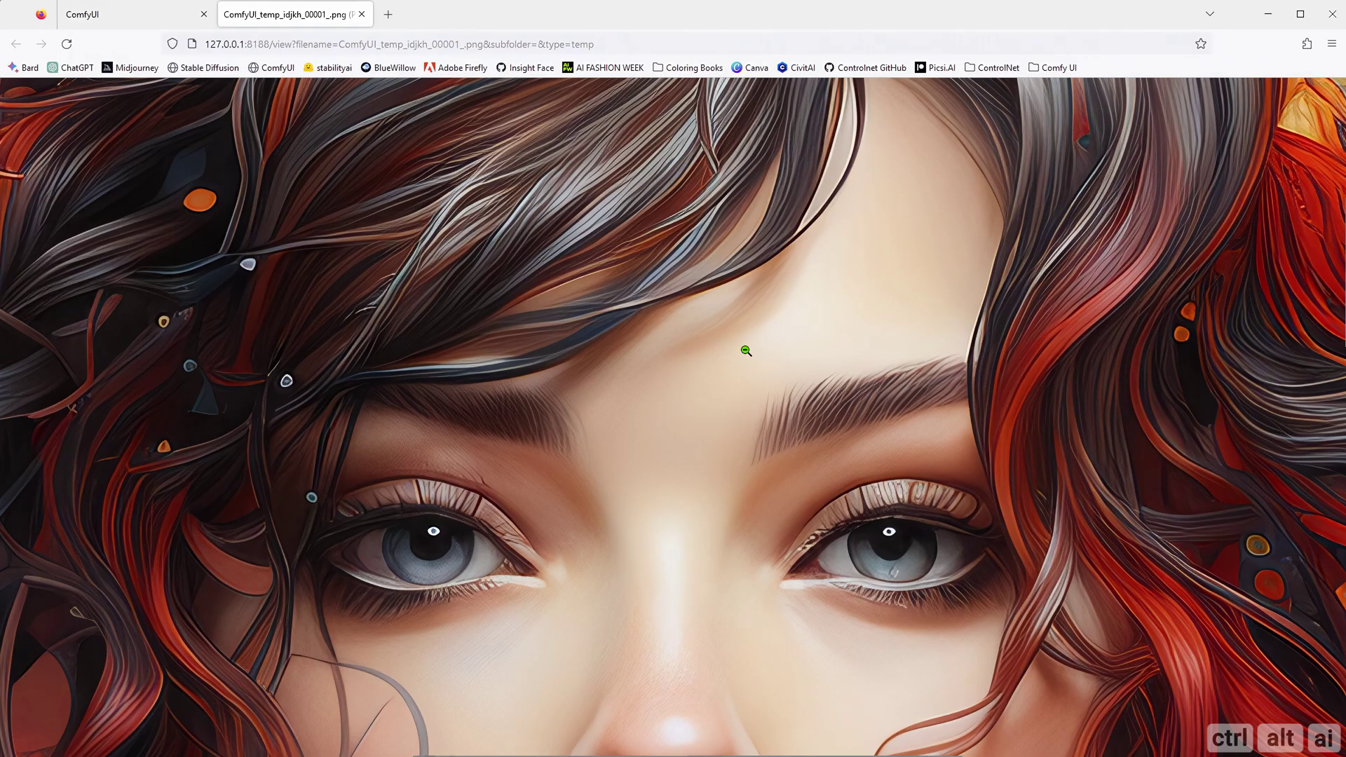
pyautogui.scroll(-3, 746, 351)
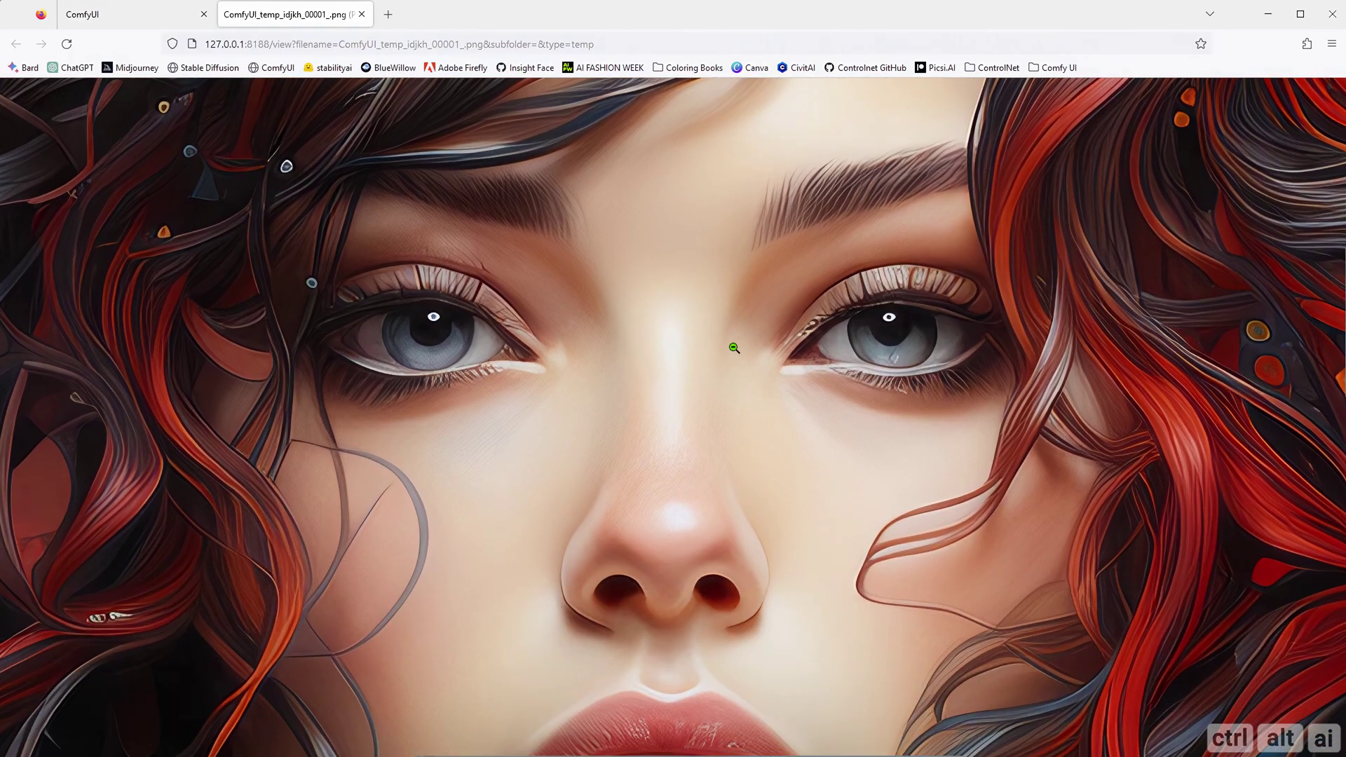
pyautogui.click(694, 336)
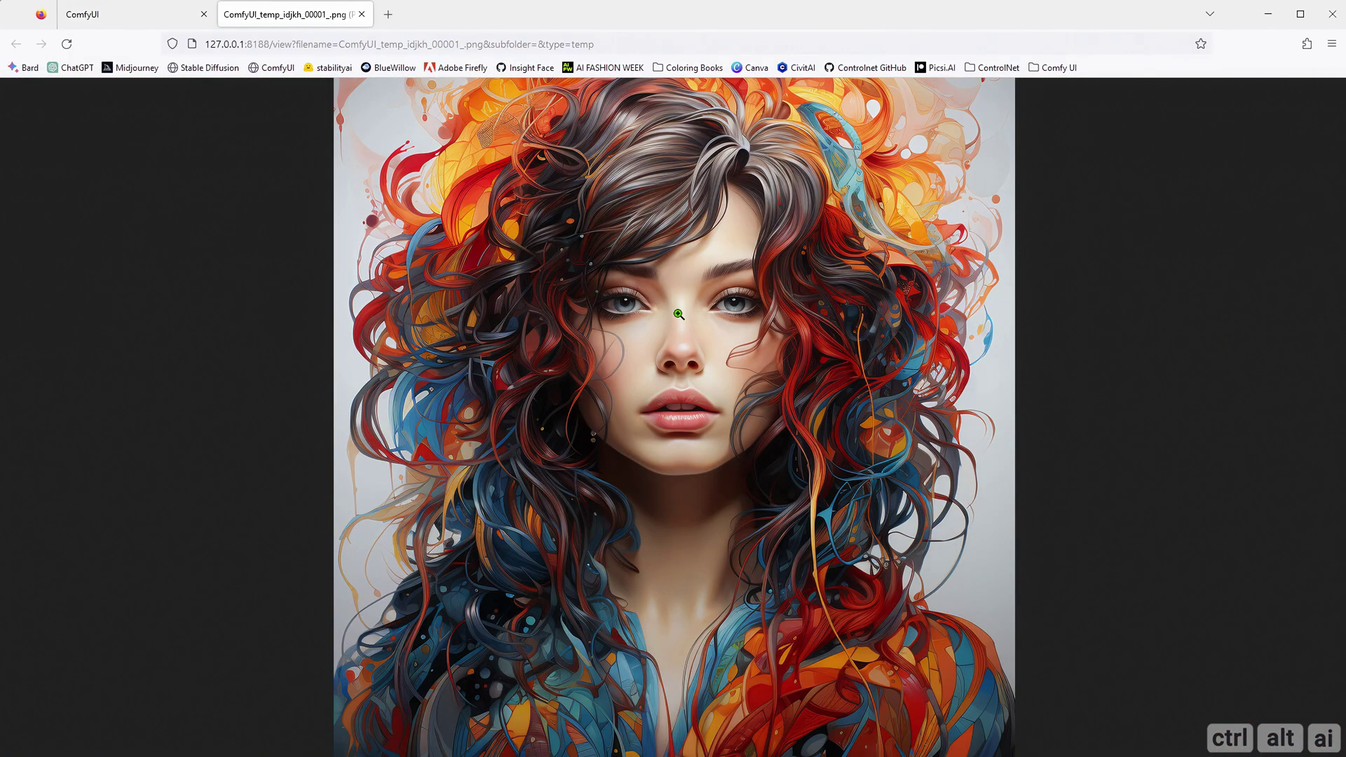
pyautogui.click(362, 14)
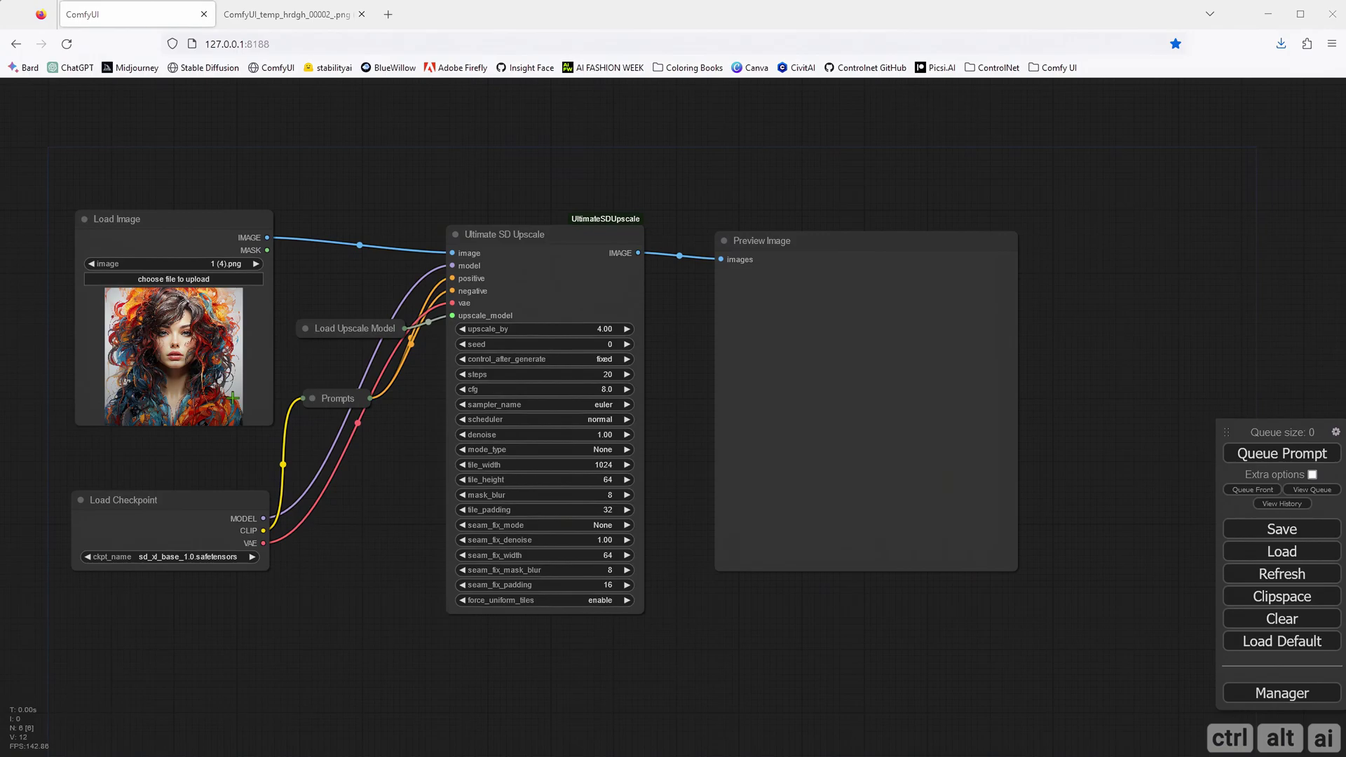
# Expand the Prompts node and rearrange Prompts, Ultimate SD Upscale and Preview Image on the canvas.
pyautogui.click(312, 398)
pyautogui.click(311, 398)
pyautogui.moveTo(364, 408); pyautogui.dragTo(321, 618)
pyautogui.moveTo(791, 276); pyautogui.dragTo(993, 259)
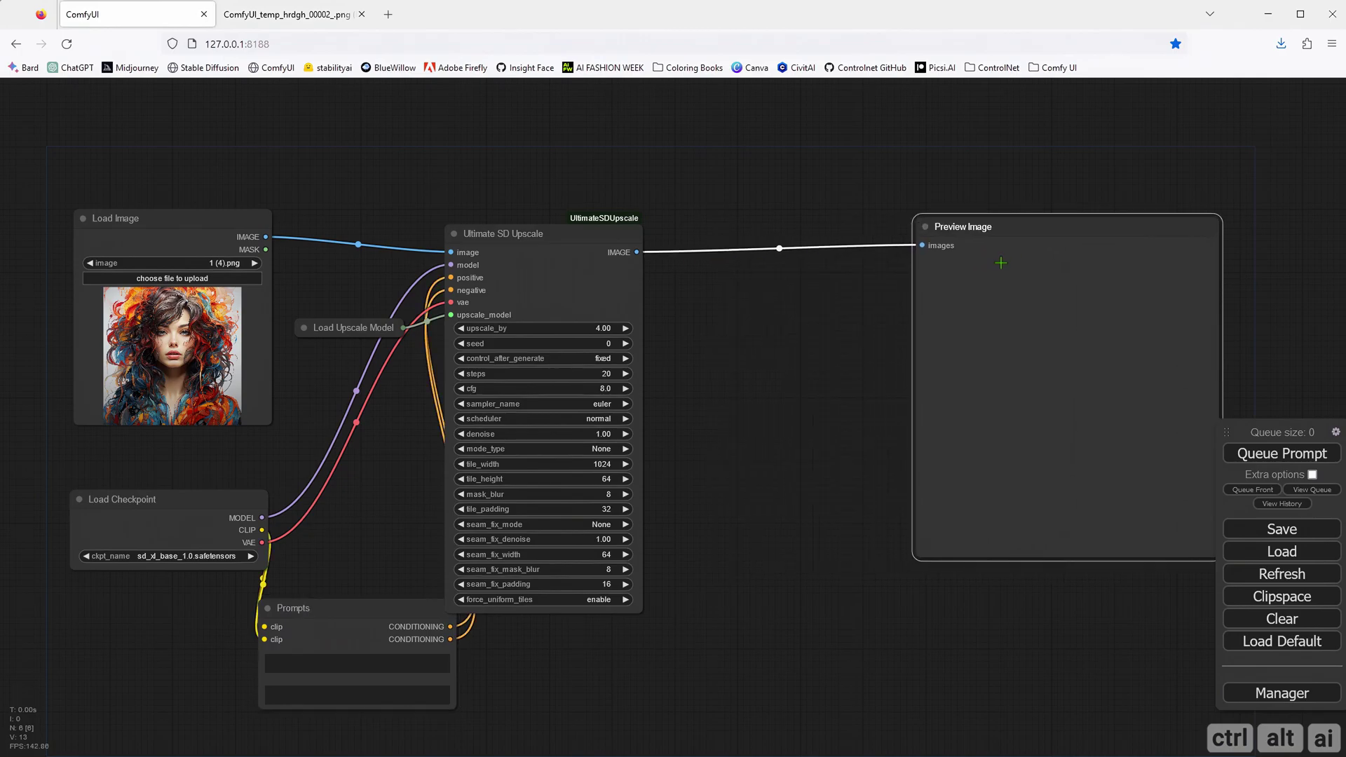
pyautogui.moveTo(570, 238); pyautogui.dragTo(824, 211)
pyautogui.click(1047, 236)
pyautogui.moveTo(1047, 236); pyautogui.dragTo(1072, 234)
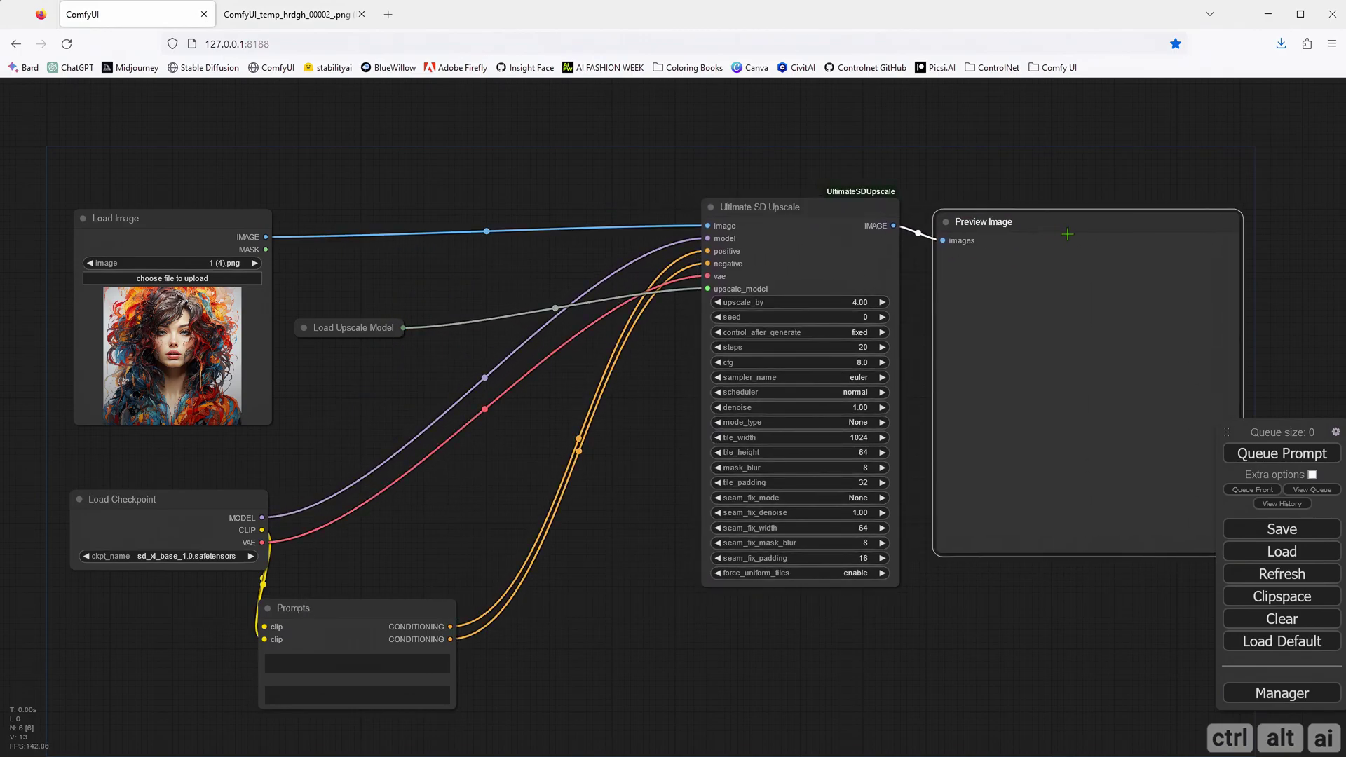
pyautogui.click(459, 556)
pyautogui.moveTo(348, 611); pyautogui.dragTo(388, 475)
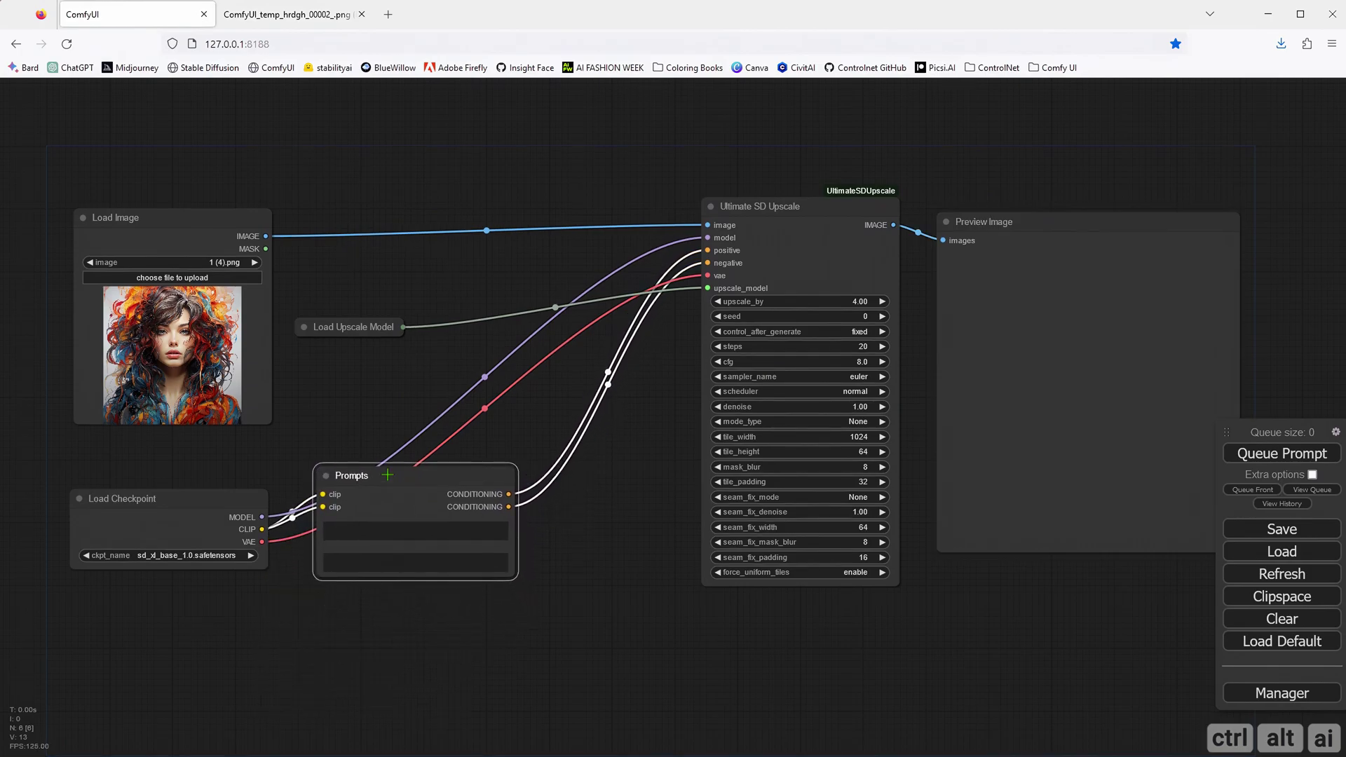
# Delete the Load Image node.
pyautogui.click(154, 238)
pyautogui.press('Delete')
pyautogui.scroll(3, 385, 546)
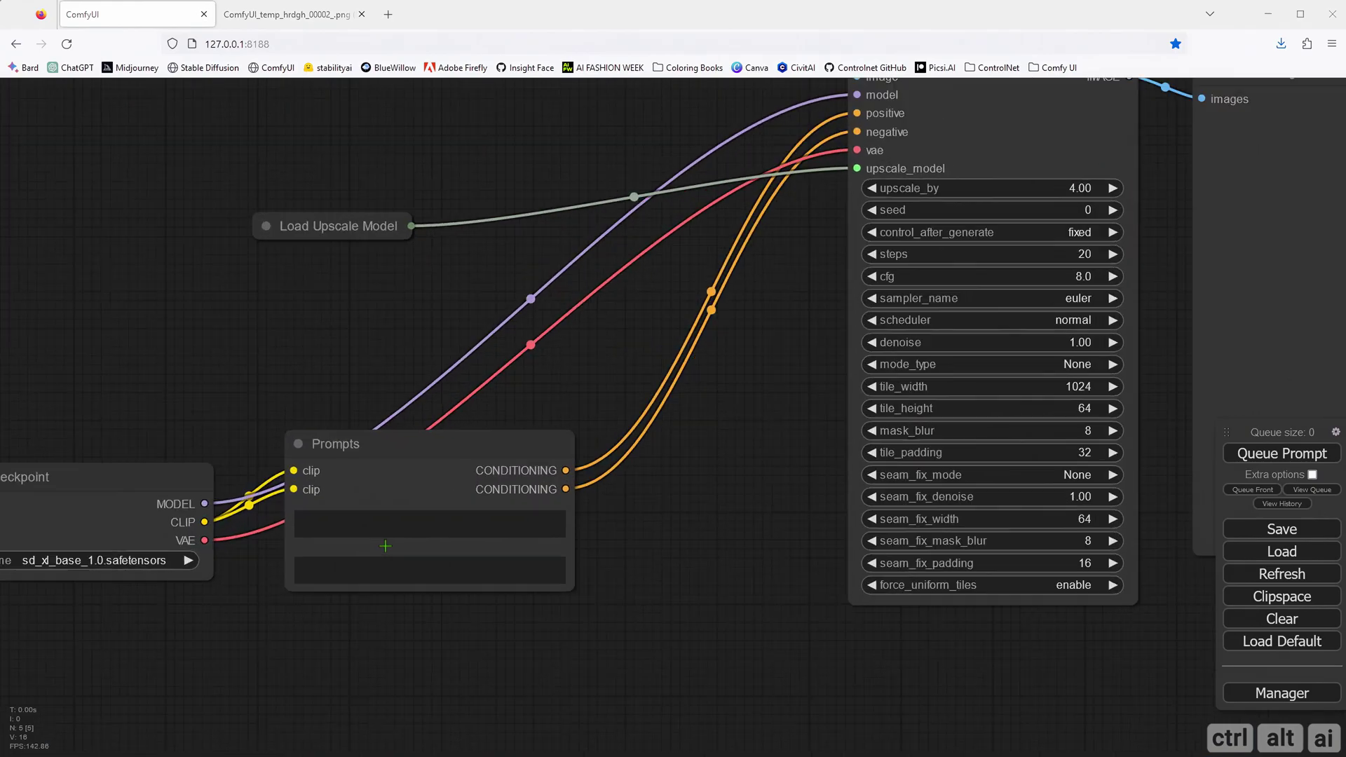
pyautogui.scroll(2, 385, 546)
# Enter 'a painting of a cat in the forest' as the positive prompt and tidy the node layout.
pyautogui.click(345, 526)
pyautogui.write('a painting of a cat in the forest')
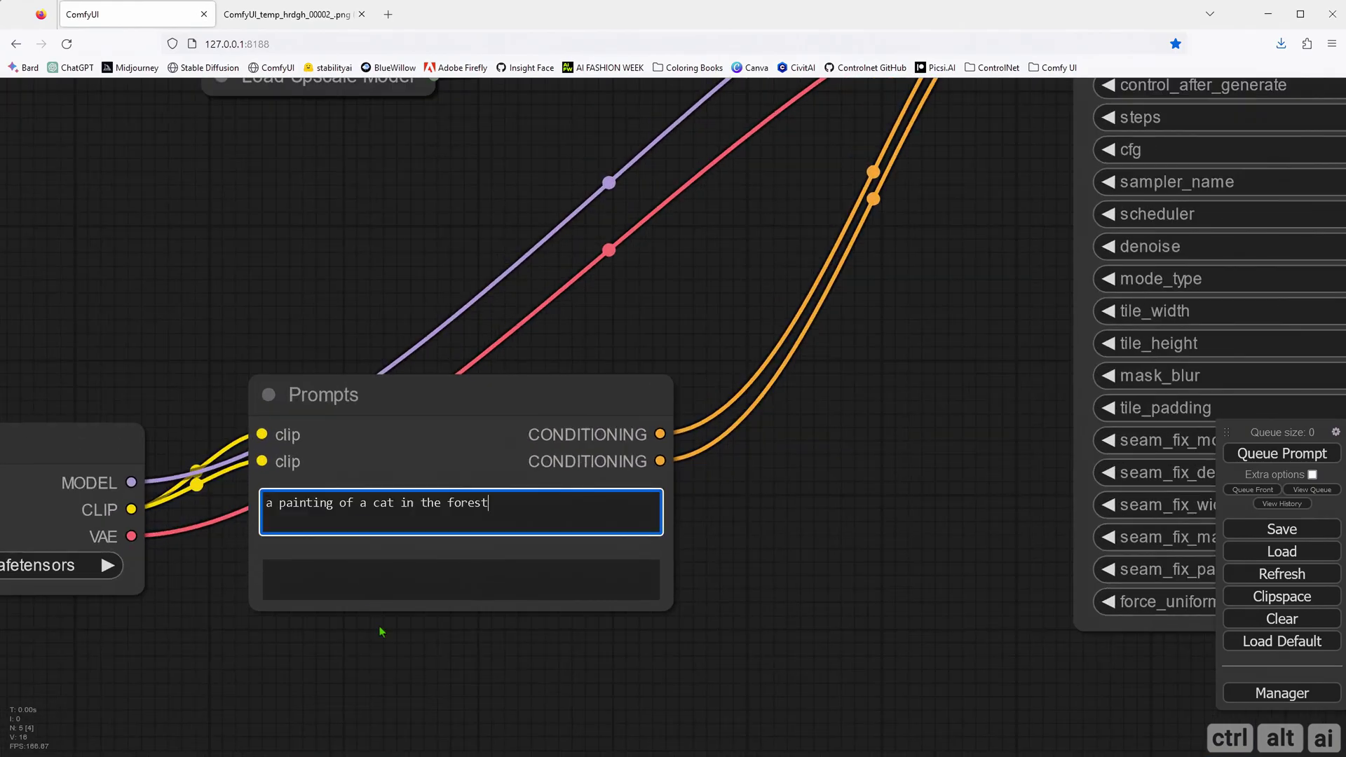
pyautogui.click(387, 677)
pyautogui.scroll(-8, 463, 519)
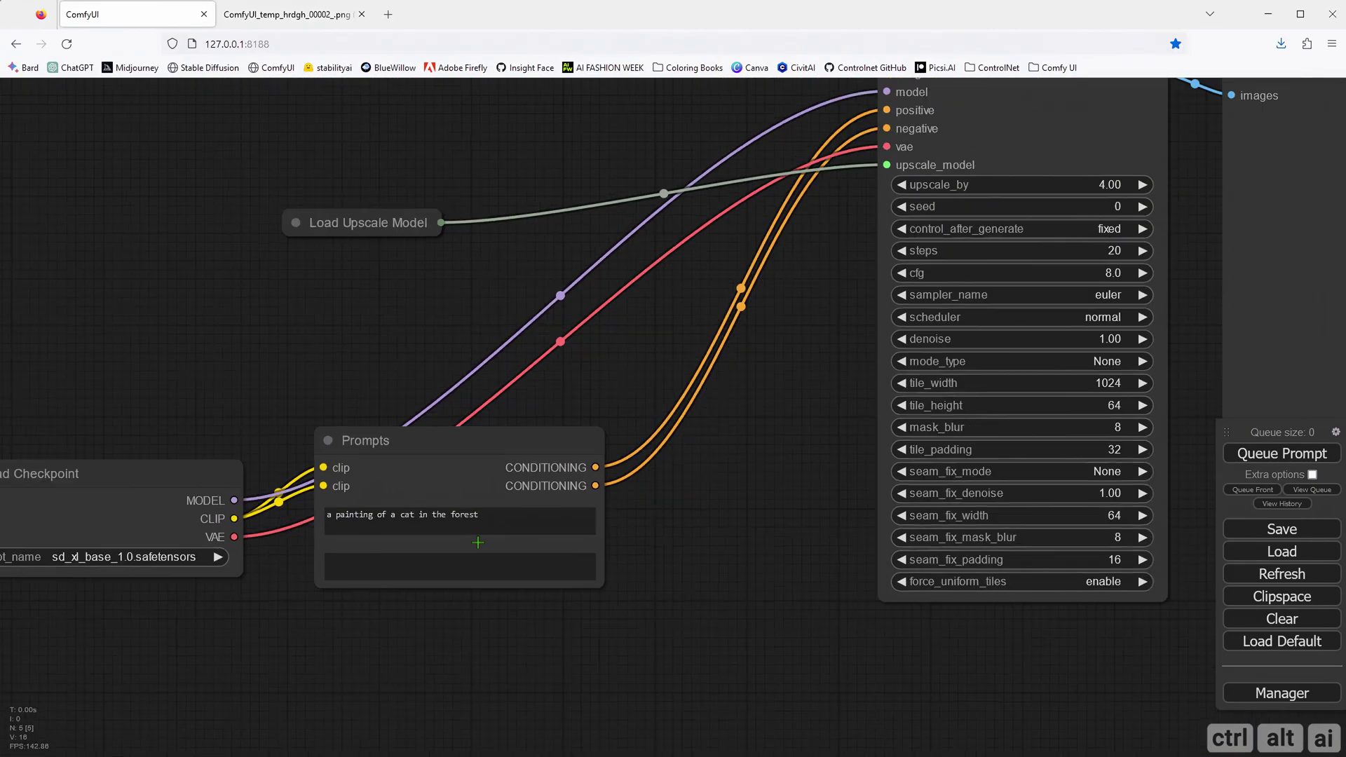
pyautogui.moveTo(662, 512); pyautogui.dragTo(524, 592)
pyautogui.moveTo(285, 412); pyautogui.dragTo(507, 455)
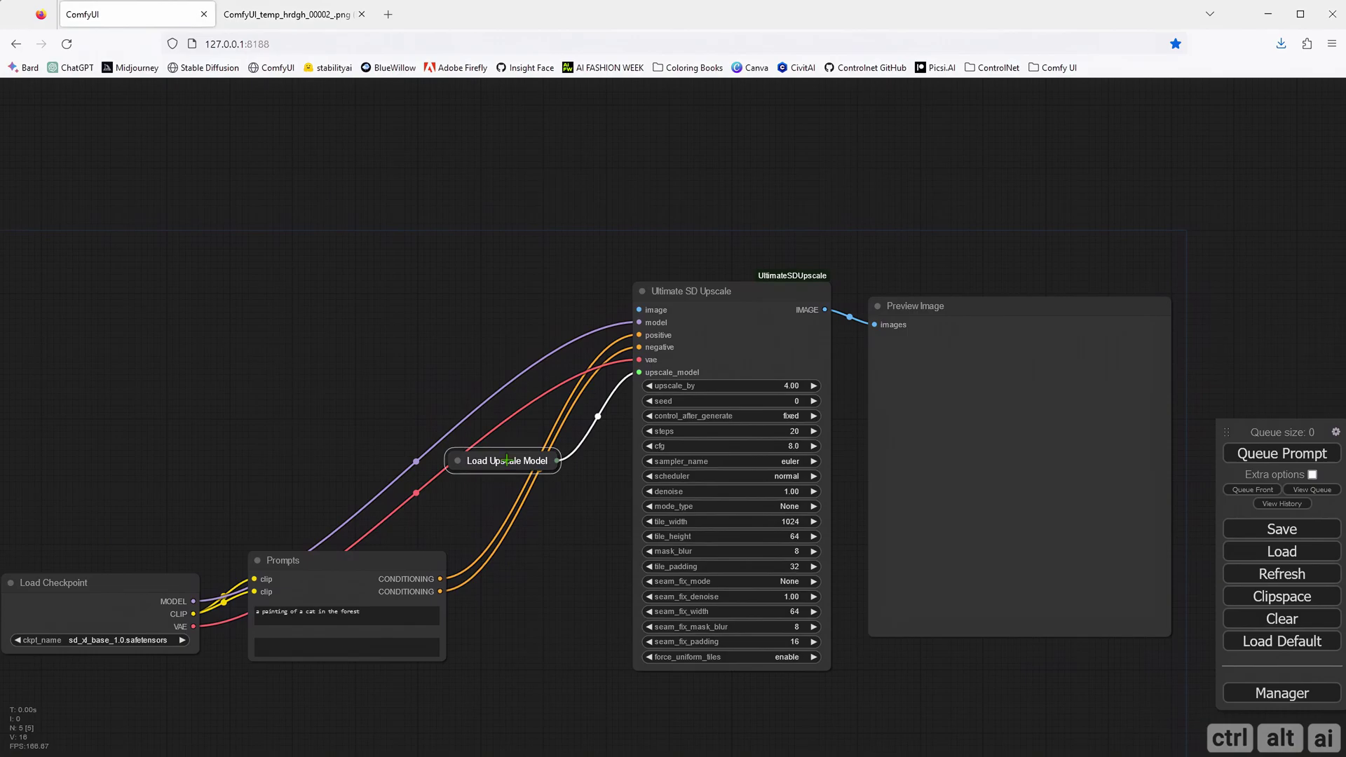
pyautogui.moveTo(303, 359); pyautogui.dragTo(451, 384)
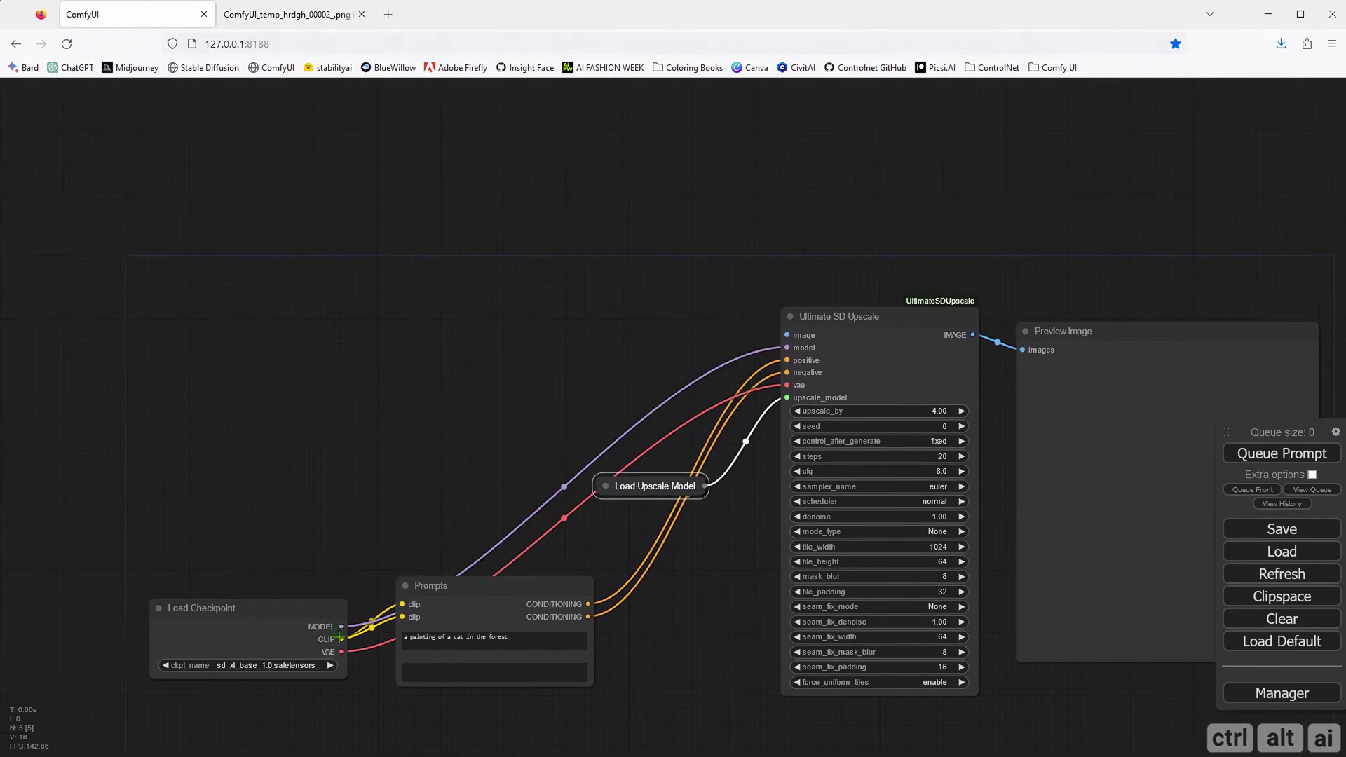
# Add a KSampler (Advanced) node via 'ksam' search beside Ultimate SD Upscale, and pull a link from latent_image.
pyautogui.doubleClick(280, 379)
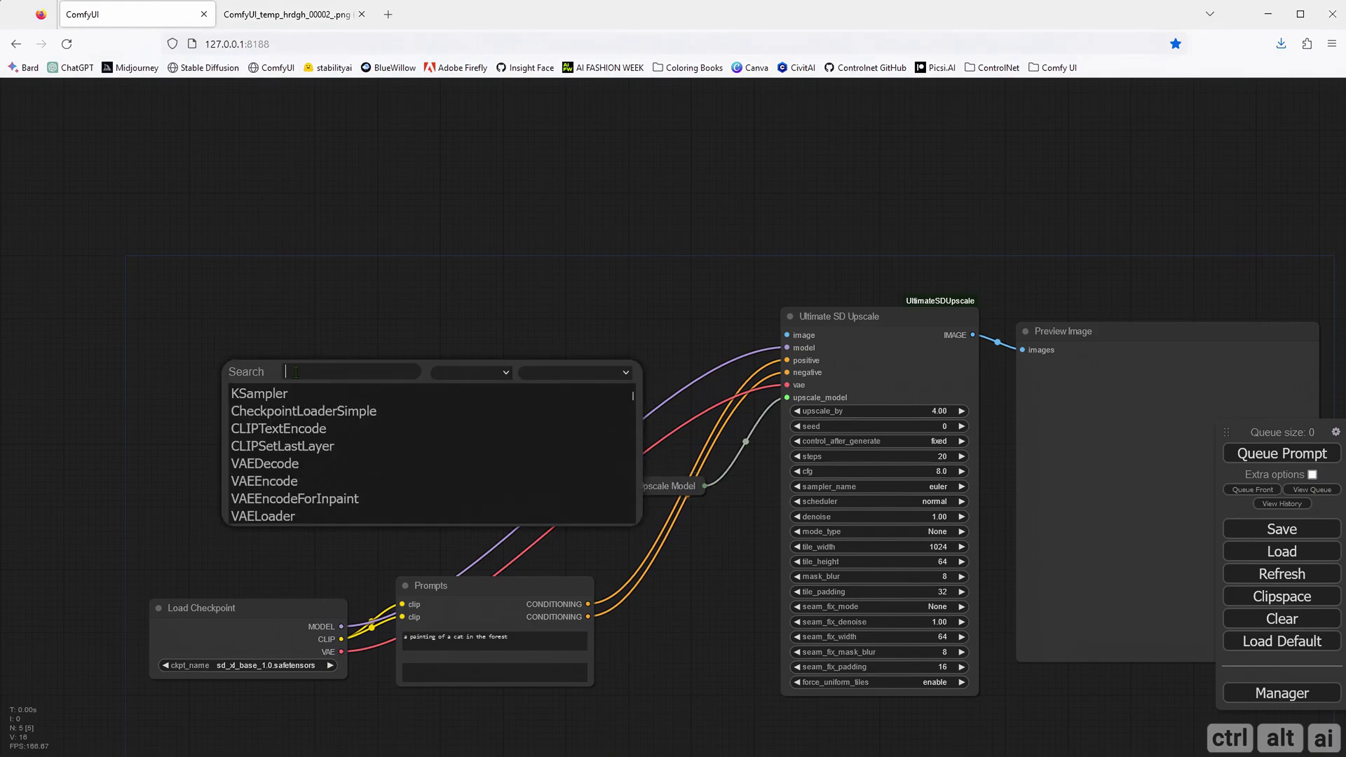
pyautogui.write('ksam')
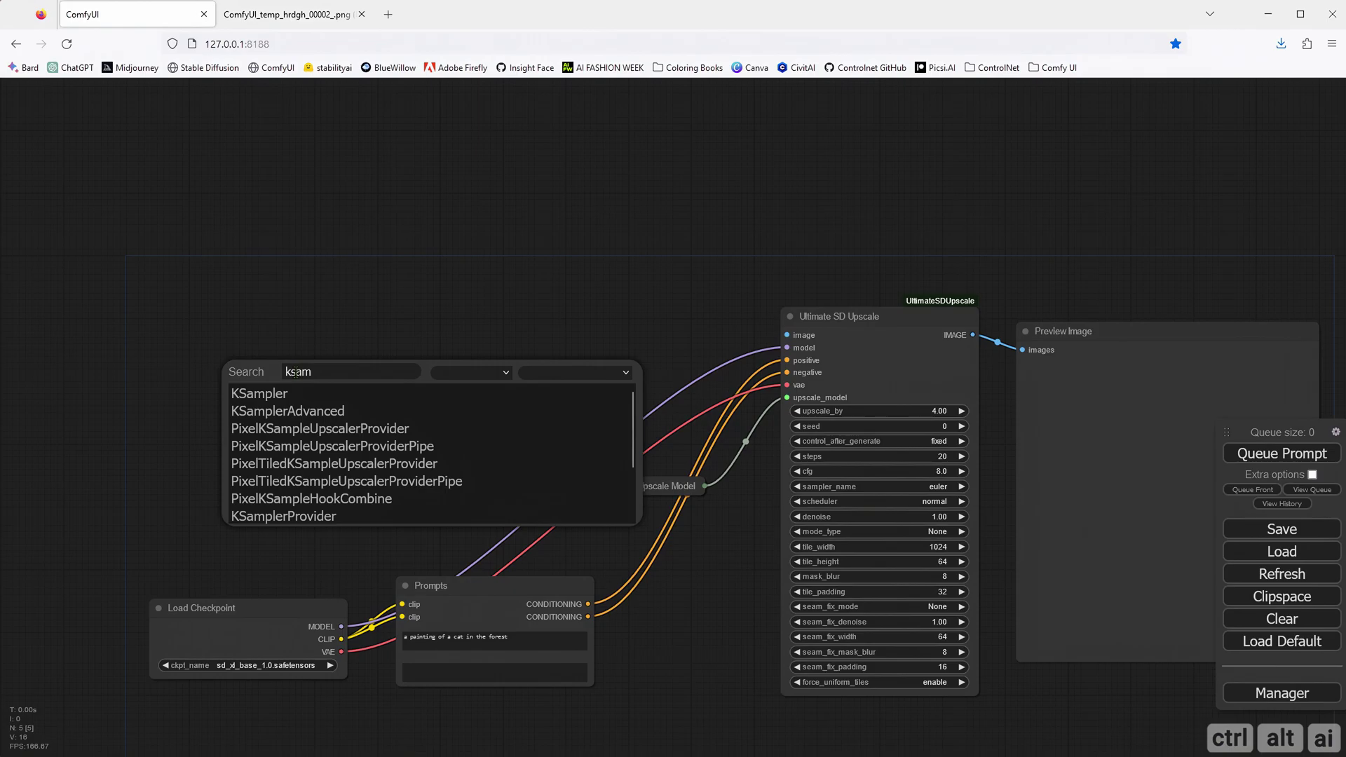
pyautogui.press('Down')
pyautogui.press('Return')
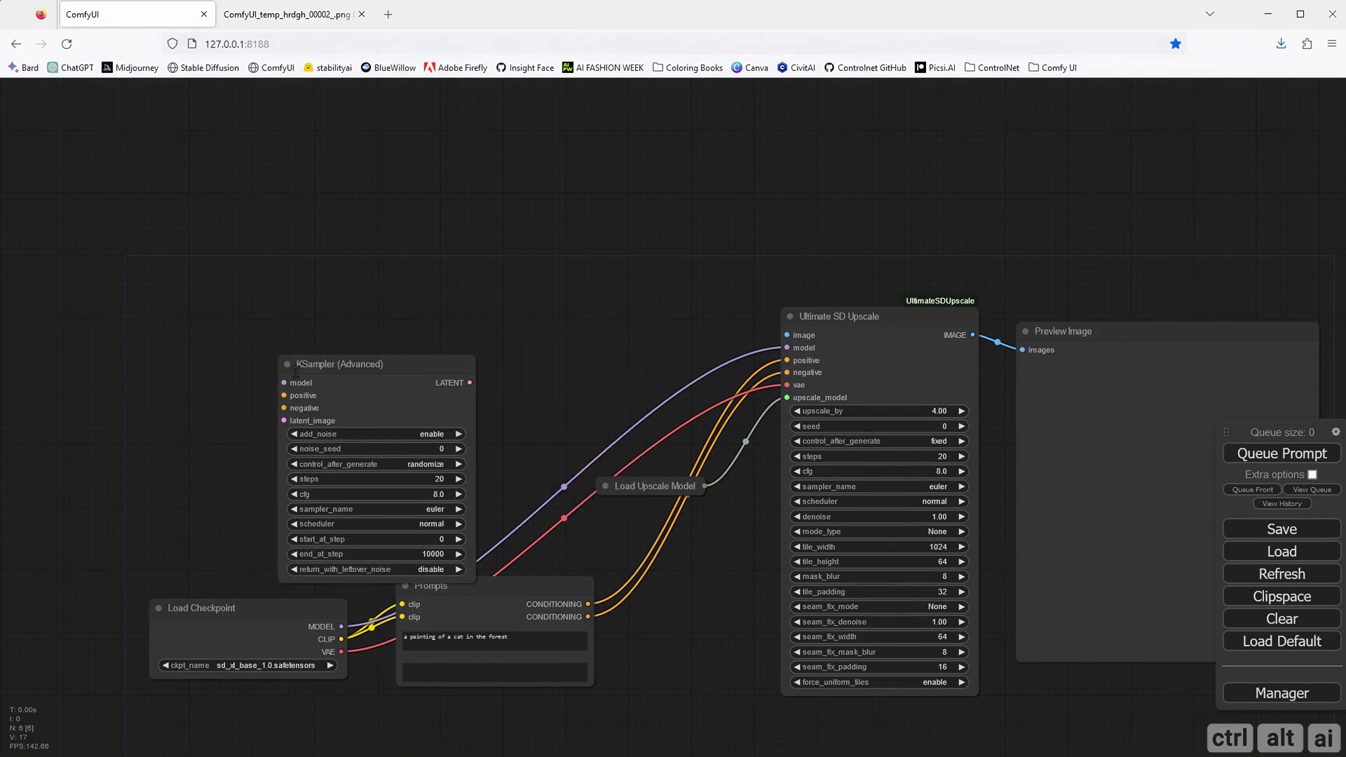
pyautogui.moveTo(322, 366); pyautogui.dragTo(411, 285)
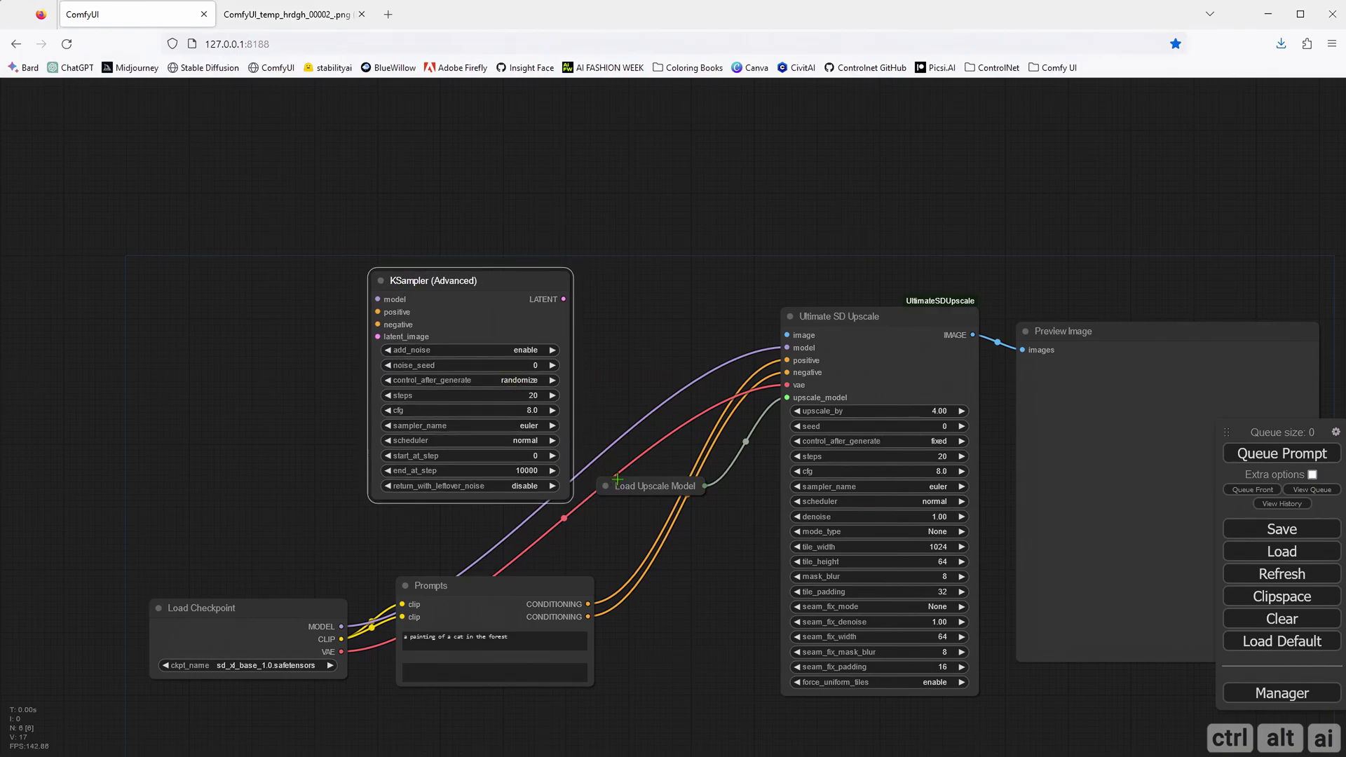
pyautogui.moveTo(621, 486); pyautogui.dragTo(209, 569)
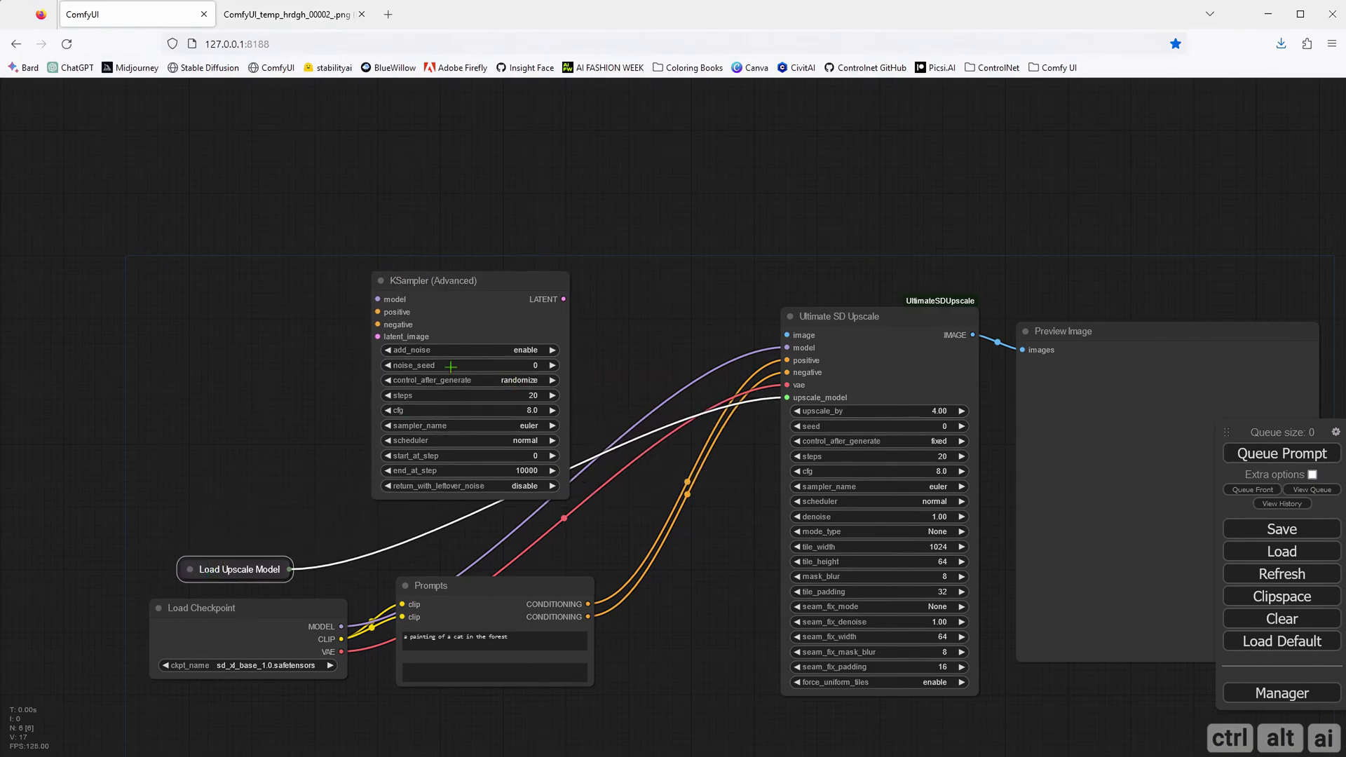
pyautogui.moveTo(459, 285); pyautogui.dragTo(604, 324)
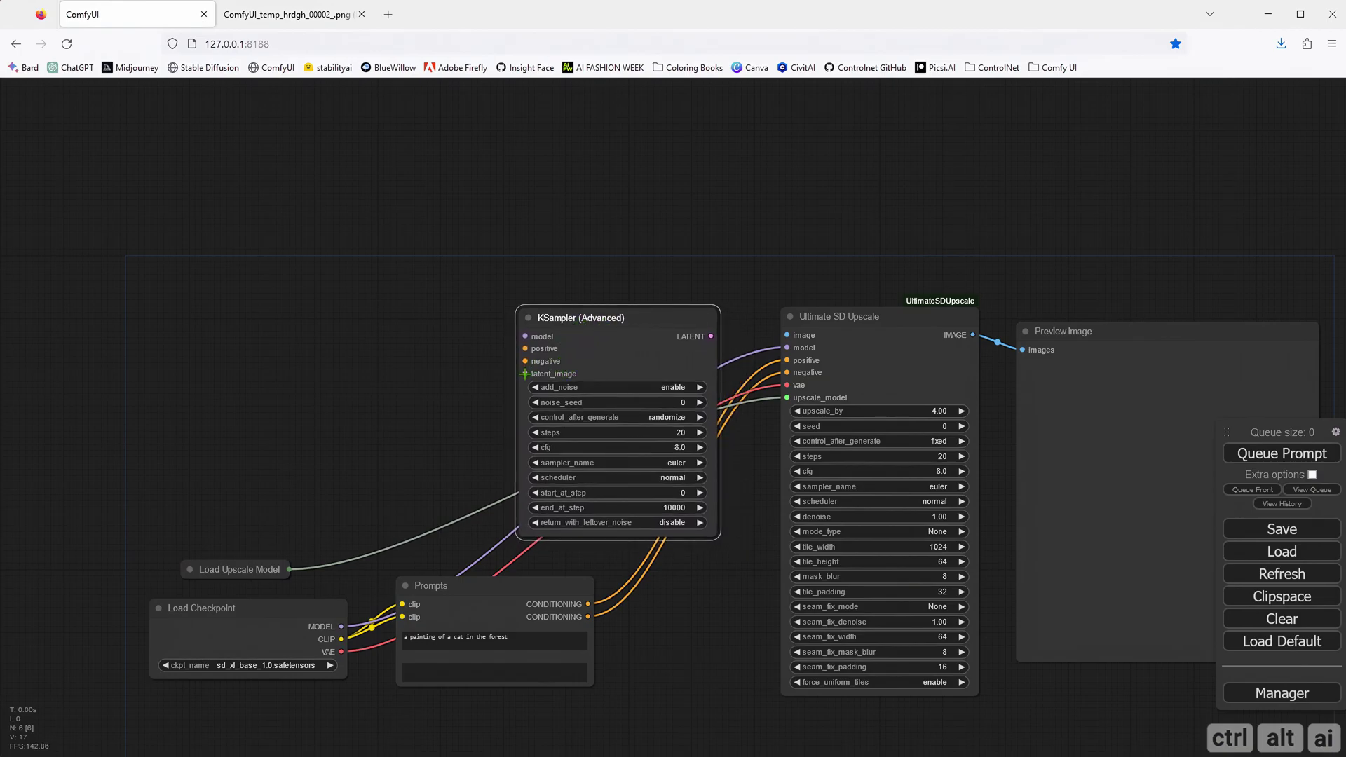
pyautogui.moveTo(524, 374); pyautogui.dragTo(237, 511)
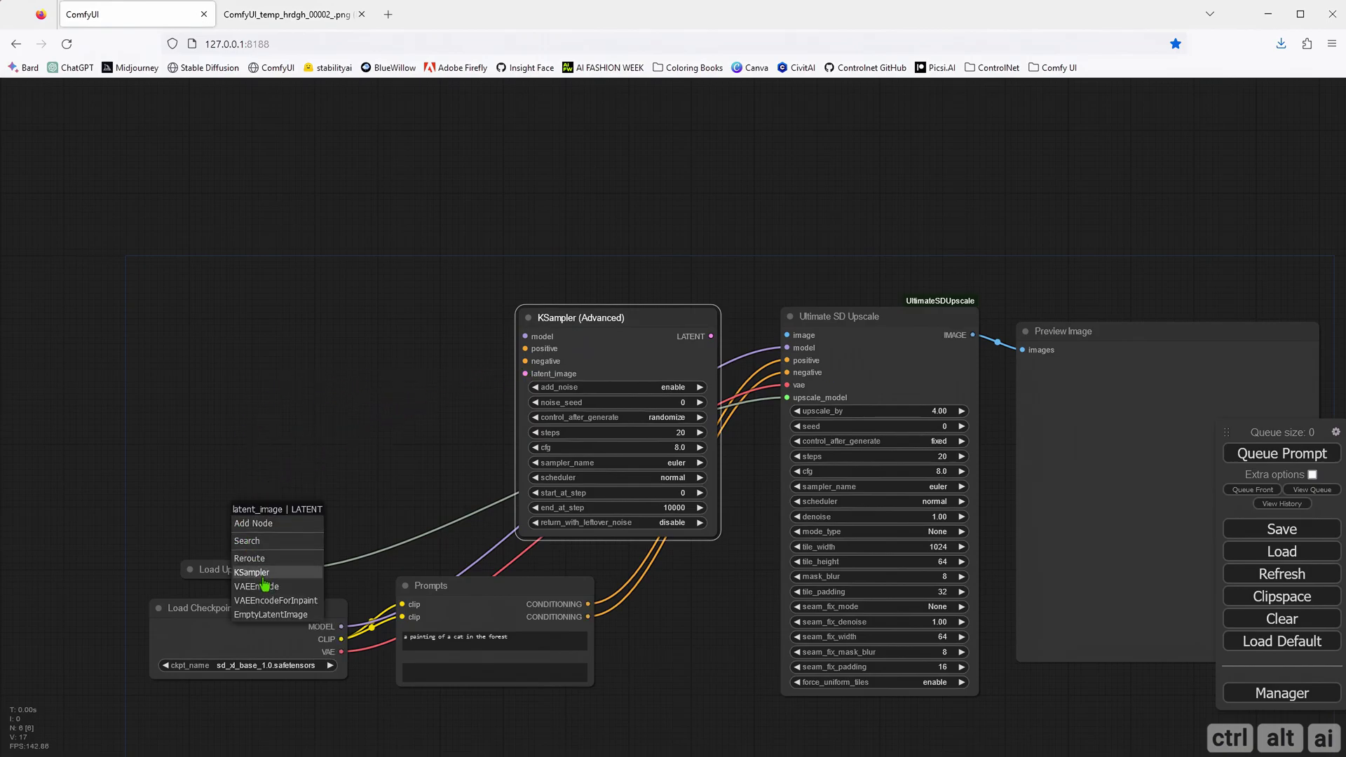
# Add an Empty Latent Image linked to latent_image and set its width to 1024.
pyautogui.click(266, 615)
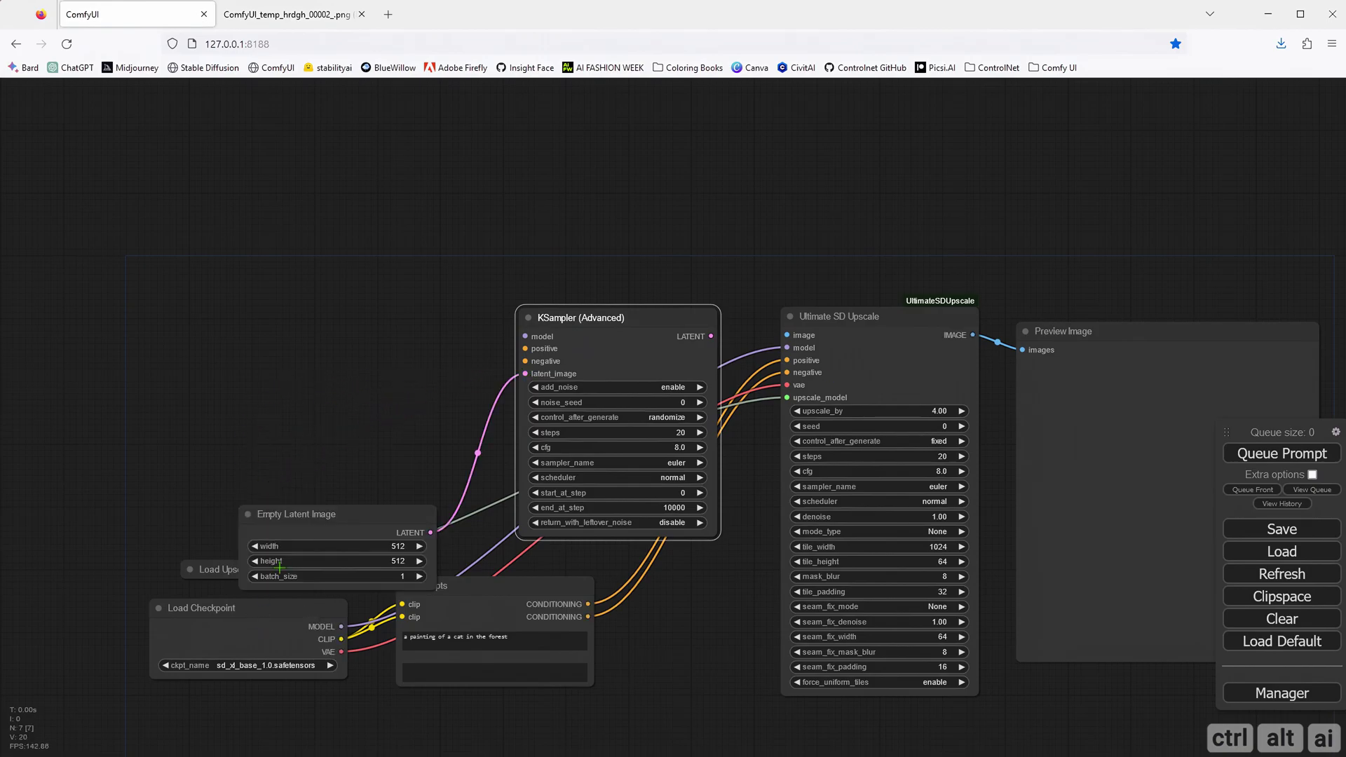
pyautogui.moveTo(291, 533); pyautogui.dragTo(206, 480)
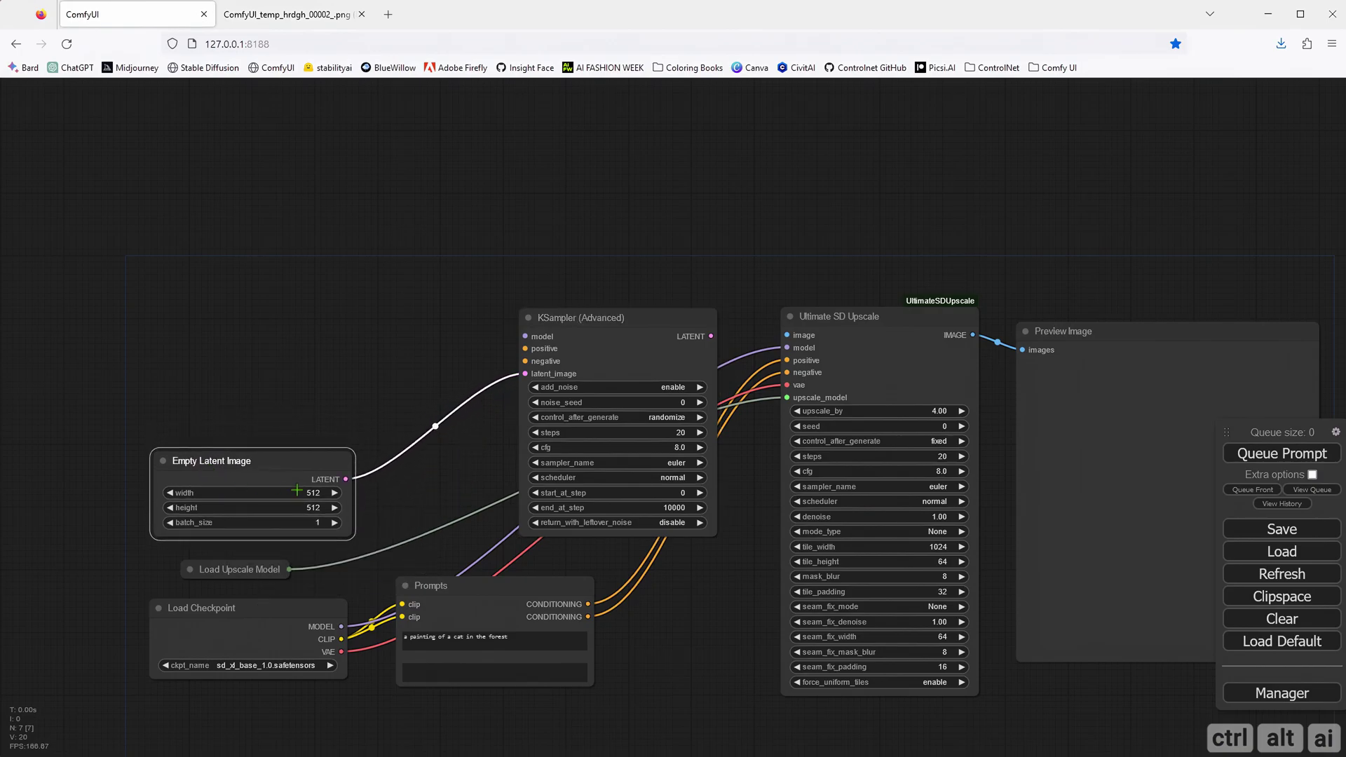
pyautogui.click(296, 491)
pyautogui.hotkey('ctrl', 'a')
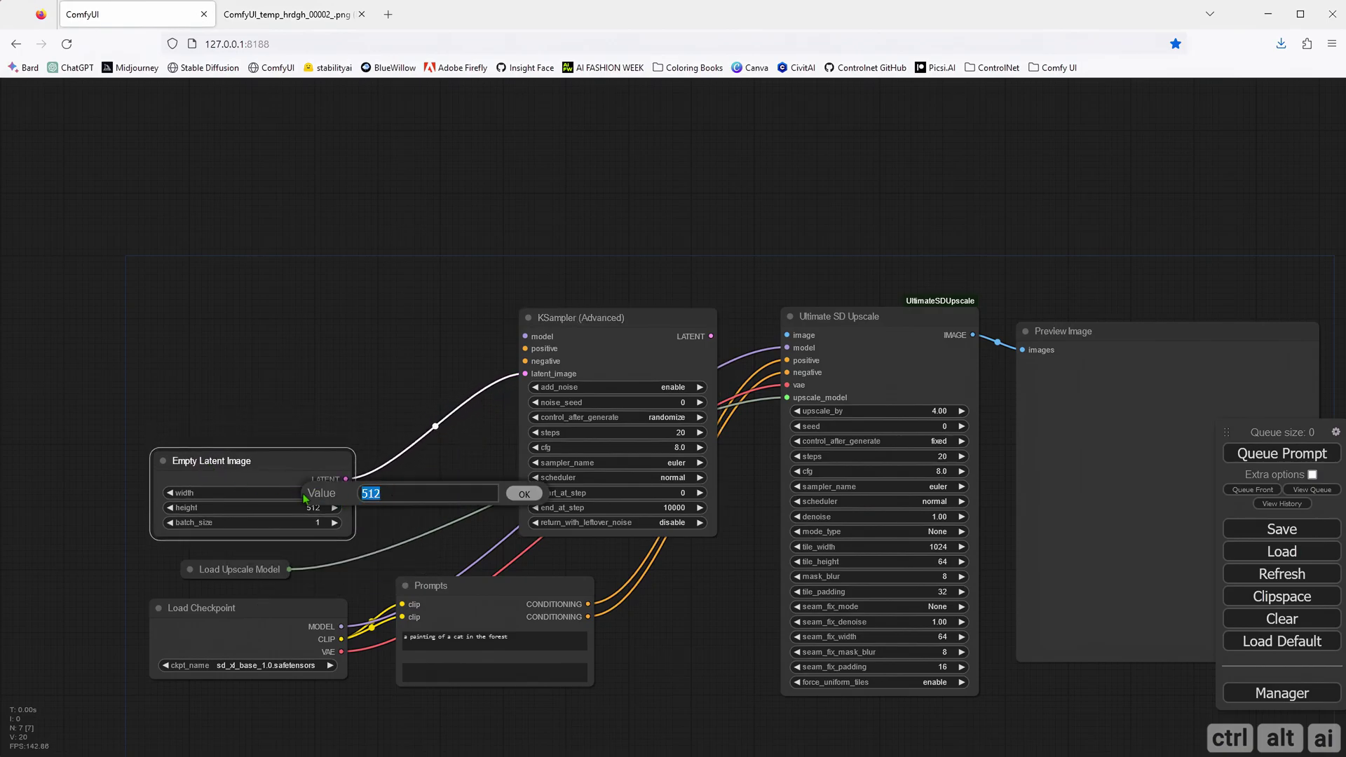
pyautogui.write('1024')
pyautogui.press('Tab')
pyautogui.press('Return')
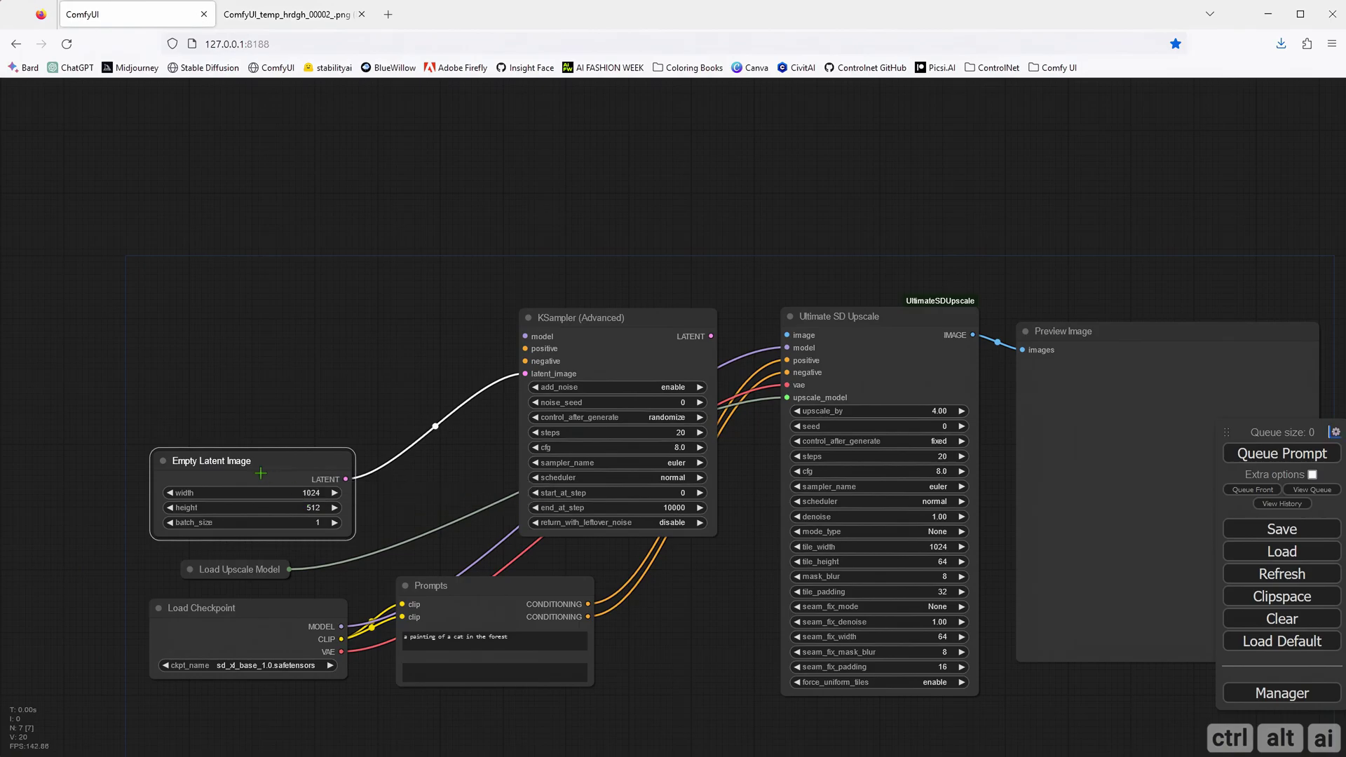
# Set the Empty Latent Image height to 1024, then collapse it and move it down.
pyautogui.click(319, 507)
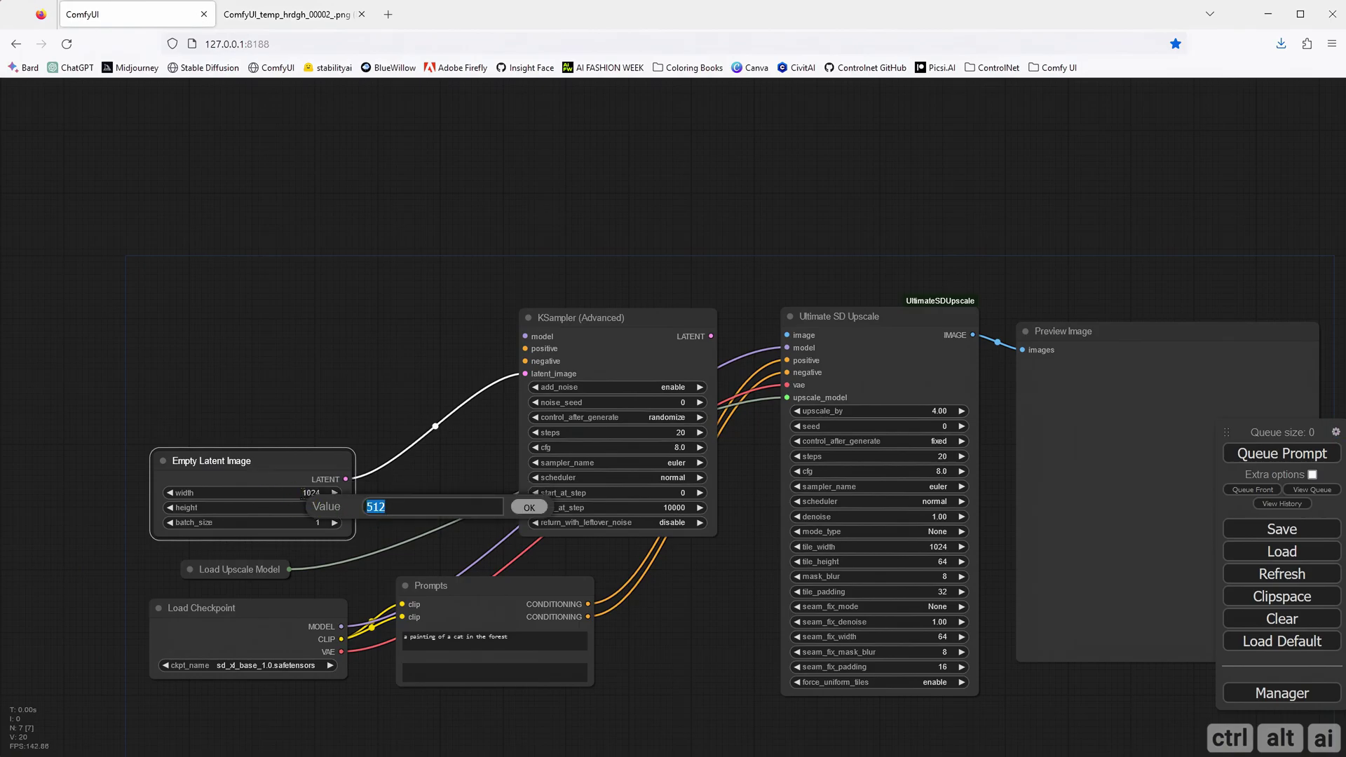
pyautogui.write('1024')
pyautogui.press('Return')
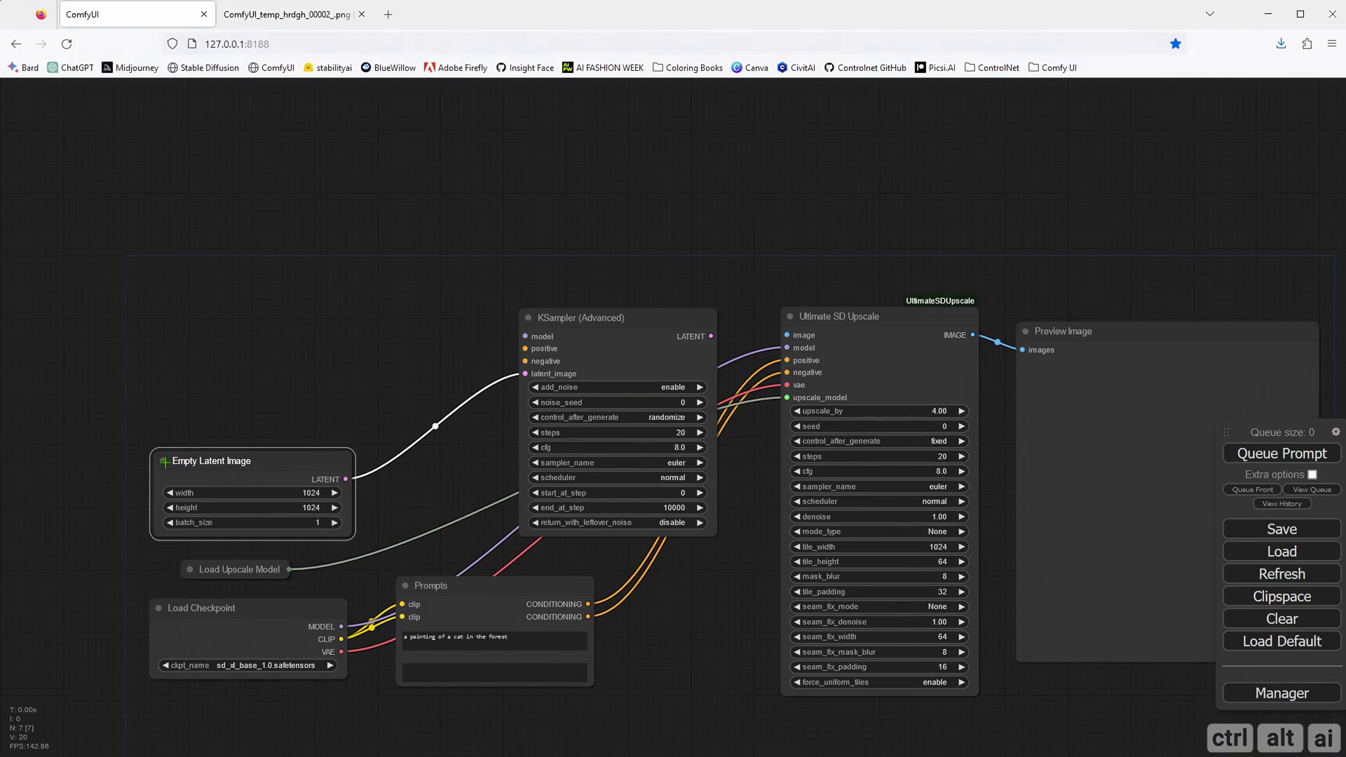
pyautogui.click(162, 461)
pyautogui.moveTo(200, 465); pyautogui.dragTo(231, 541)
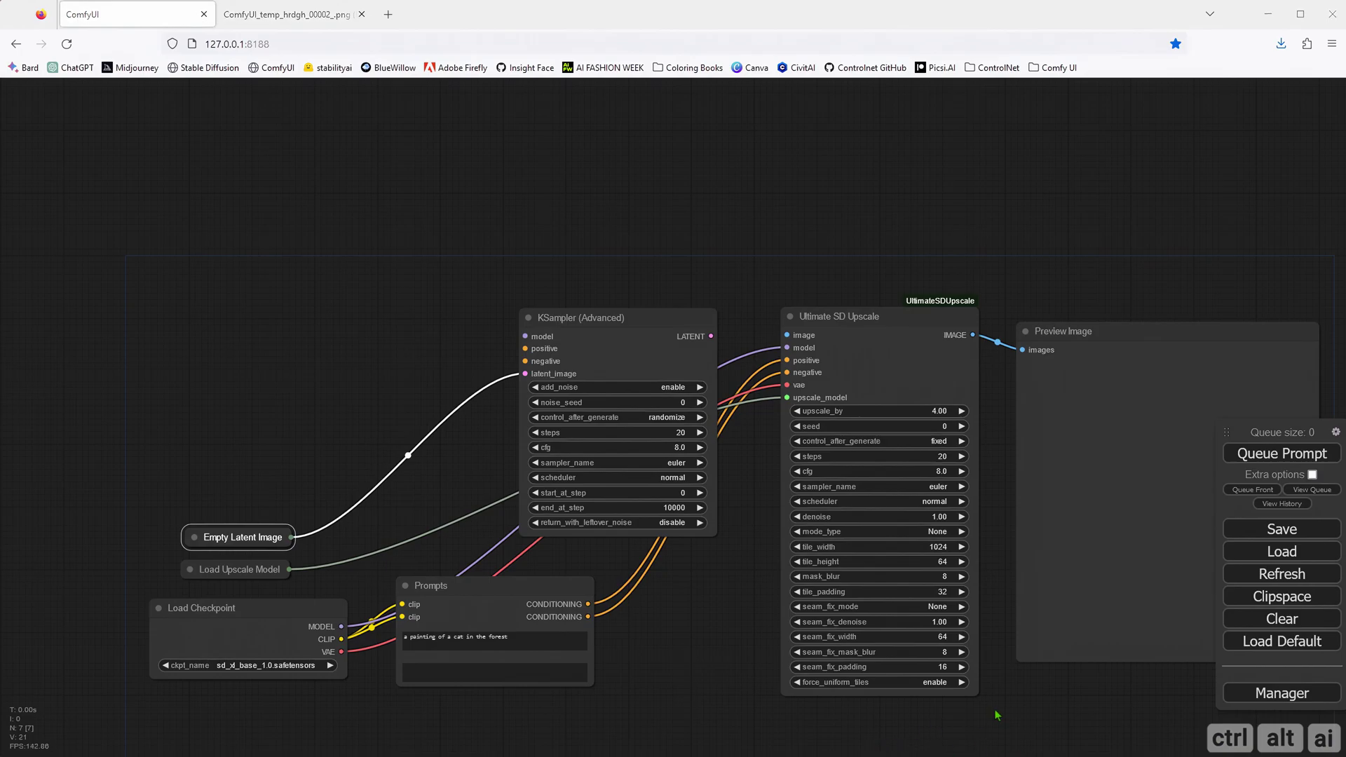
# Shrink Preview Image and shift Preview Image, Ultimate SD Upscale and KSampler (Advanced) right.
pyautogui.moveTo(998, 715); pyautogui.dragTo(737, 713)
pyautogui.click(885, 342)
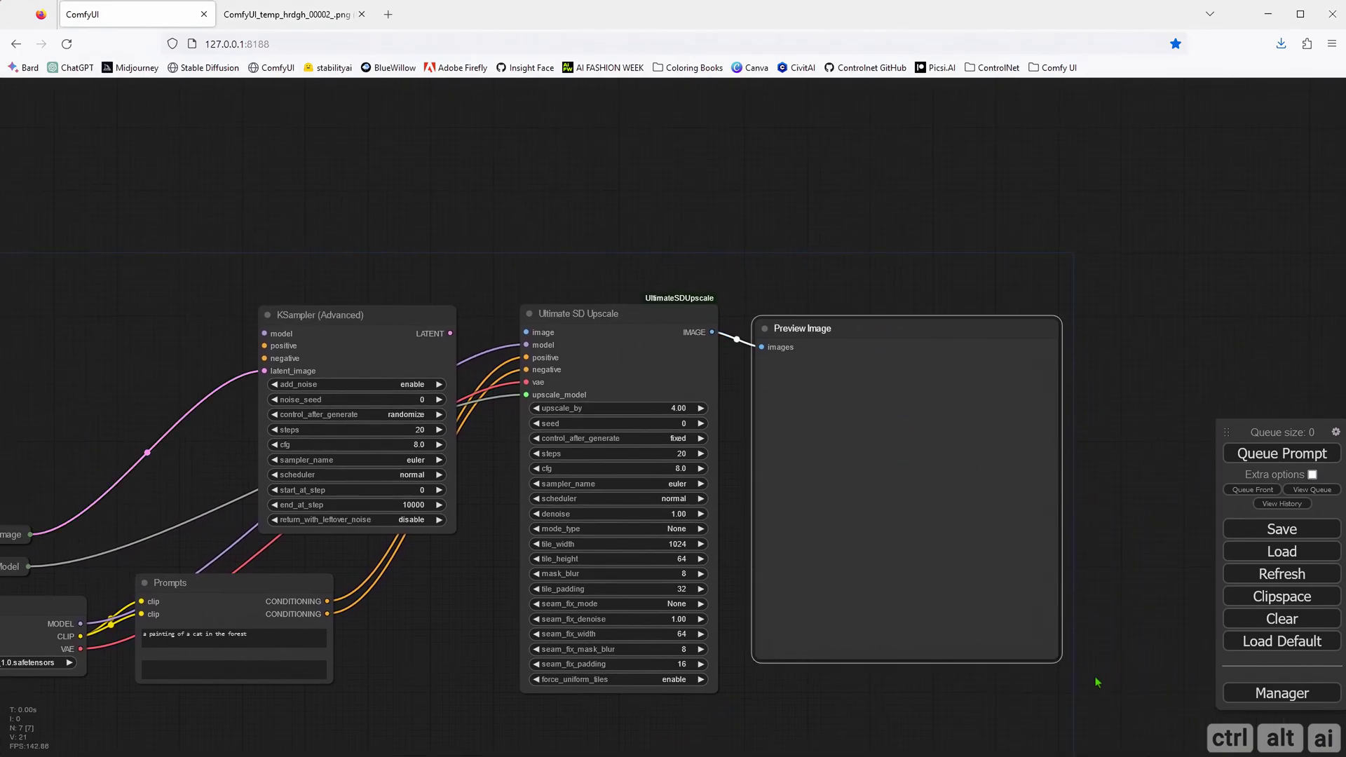
pyautogui.moveTo(1059, 656); pyautogui.dragTo(965, 520)
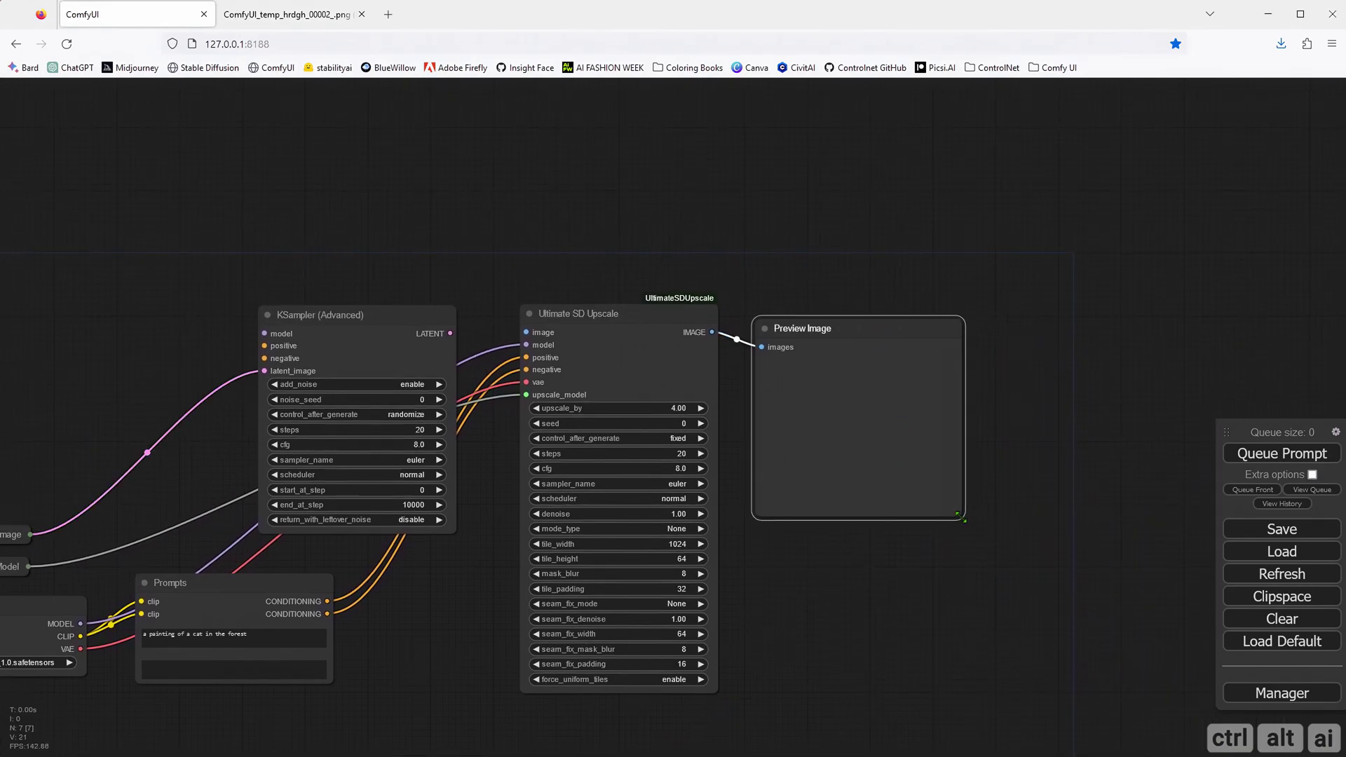
pyautogui.moveTo(847, 341); pyautogui.dragTo(949, 380)
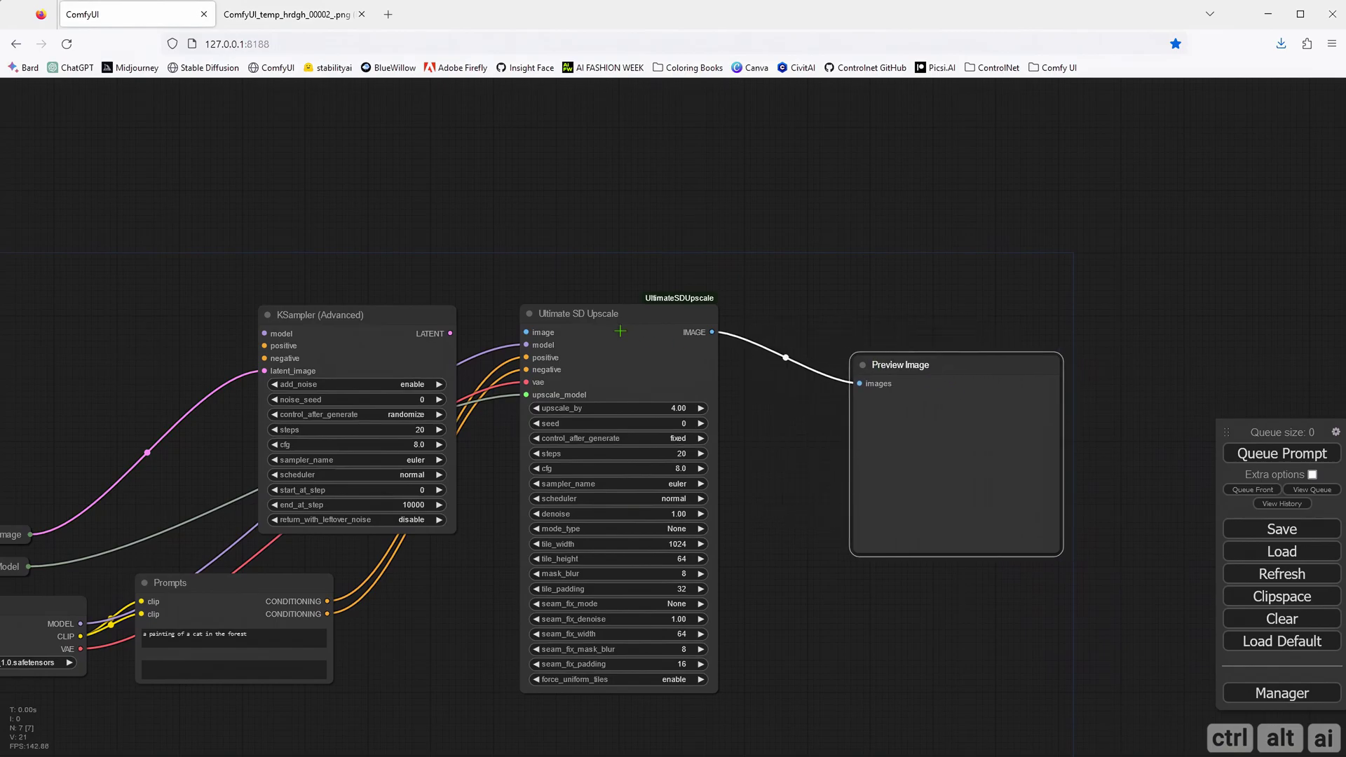
pyautogui.moveTo(629, 323); pyautogui.dragTo(736, 330)
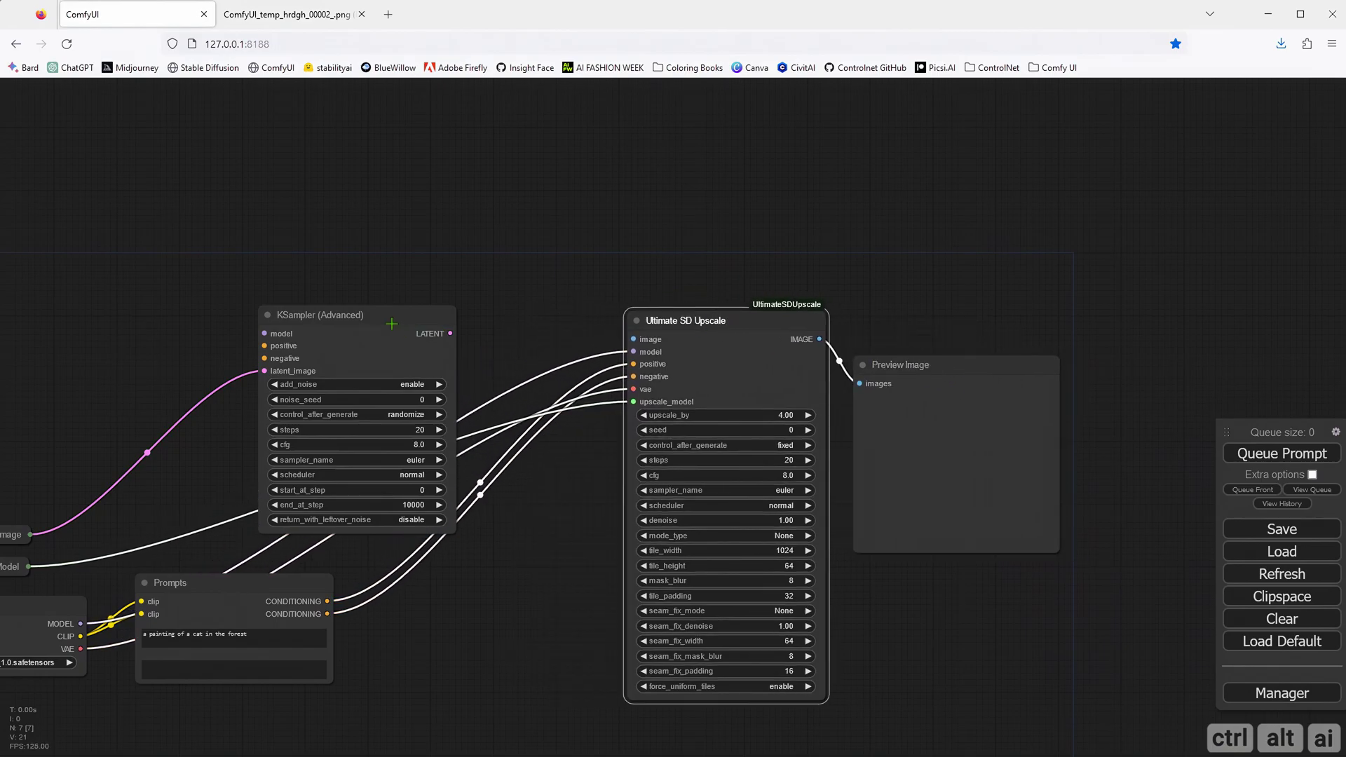
pyautogui.moveTo(397, 324); pyautogui.dragTo(526, 333)
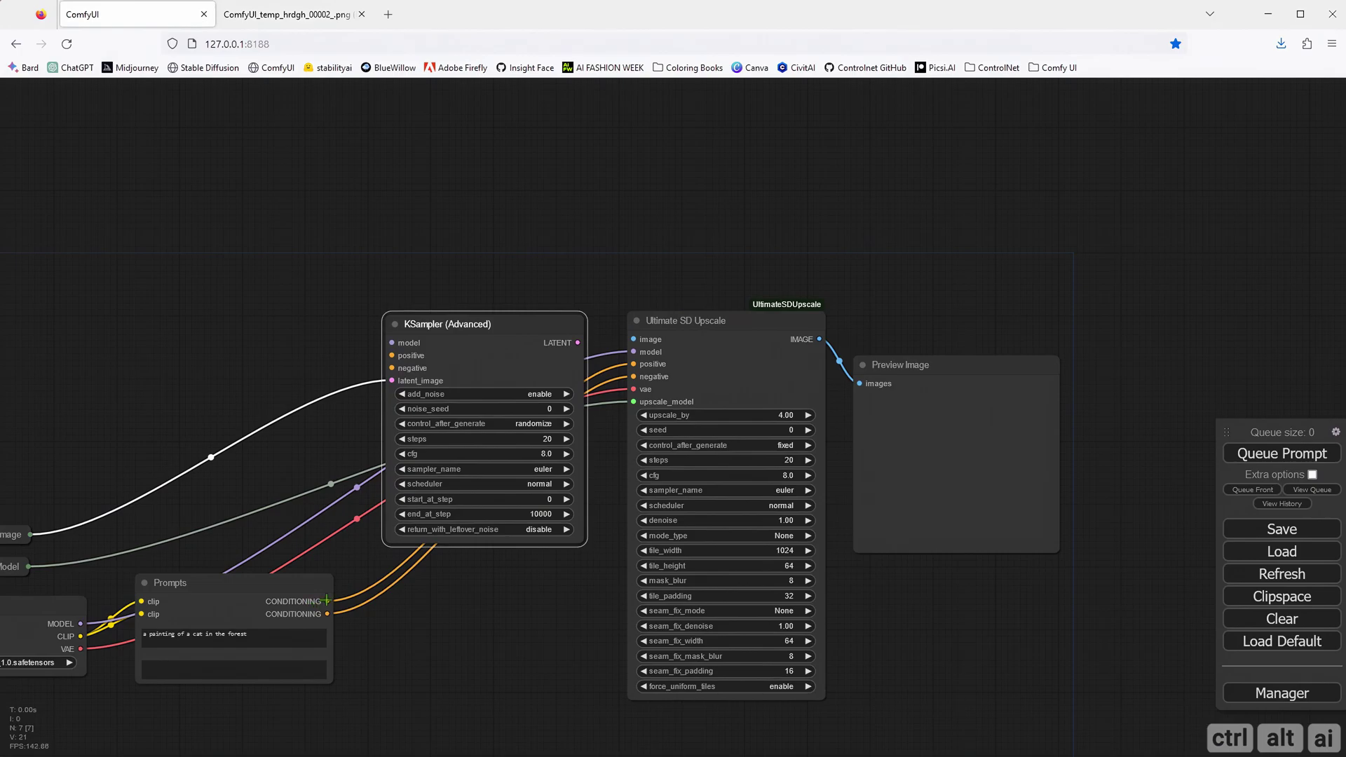
# Link the Prompts positive and negative CONDITIONING outputs into the KSampler (Advanced).
pyautogui.moveTo(327, 601); pyautogui.dragTo(392, 355)
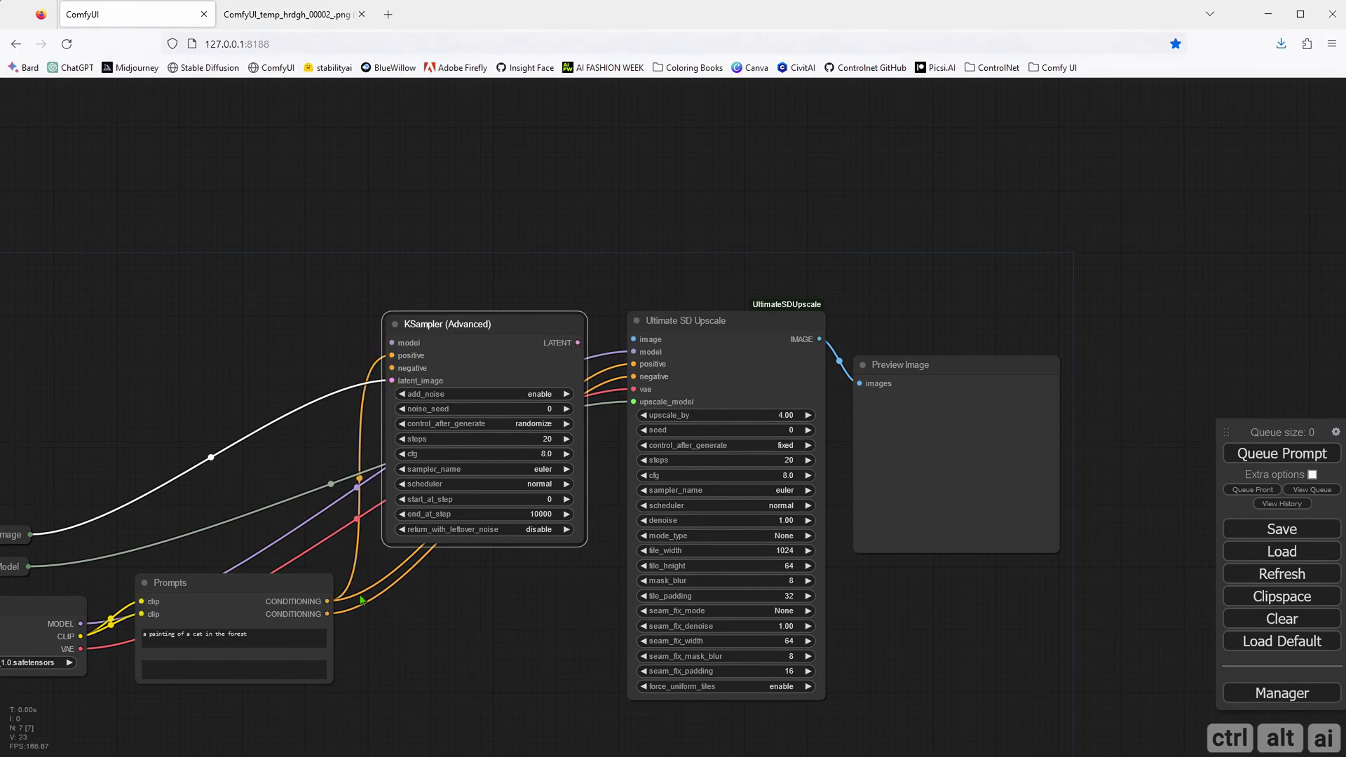
pyautogui.moveTo(327, 613); pyautogui.dragTo(392, 369)
pyautogui.moveTo(424, 649); pyautogui.dragTo(596, 681)
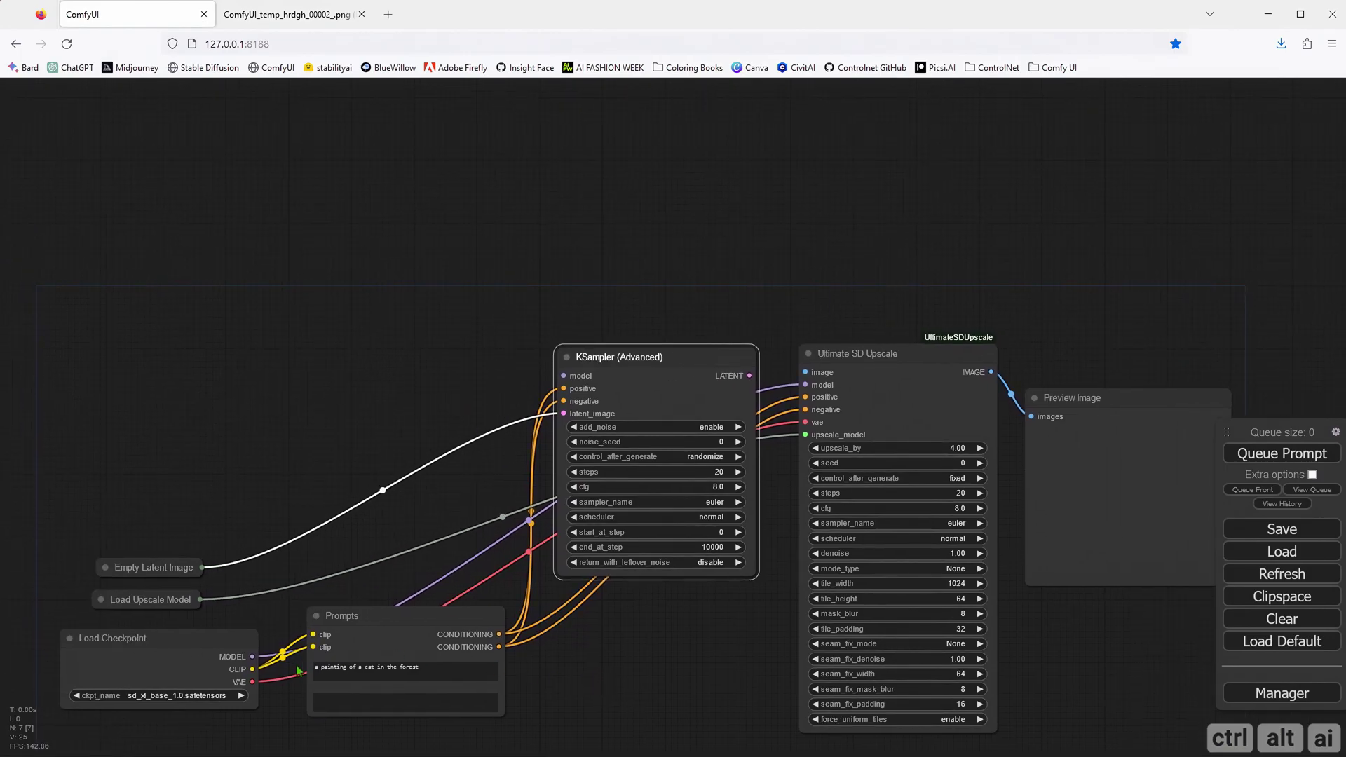
# Connect the checkpoint MODEL to KSampler and add a VAE Decode fed by its LATENT.
pyautogui.moveTo(253, 657); pyautogui.dragTo(563, 376)
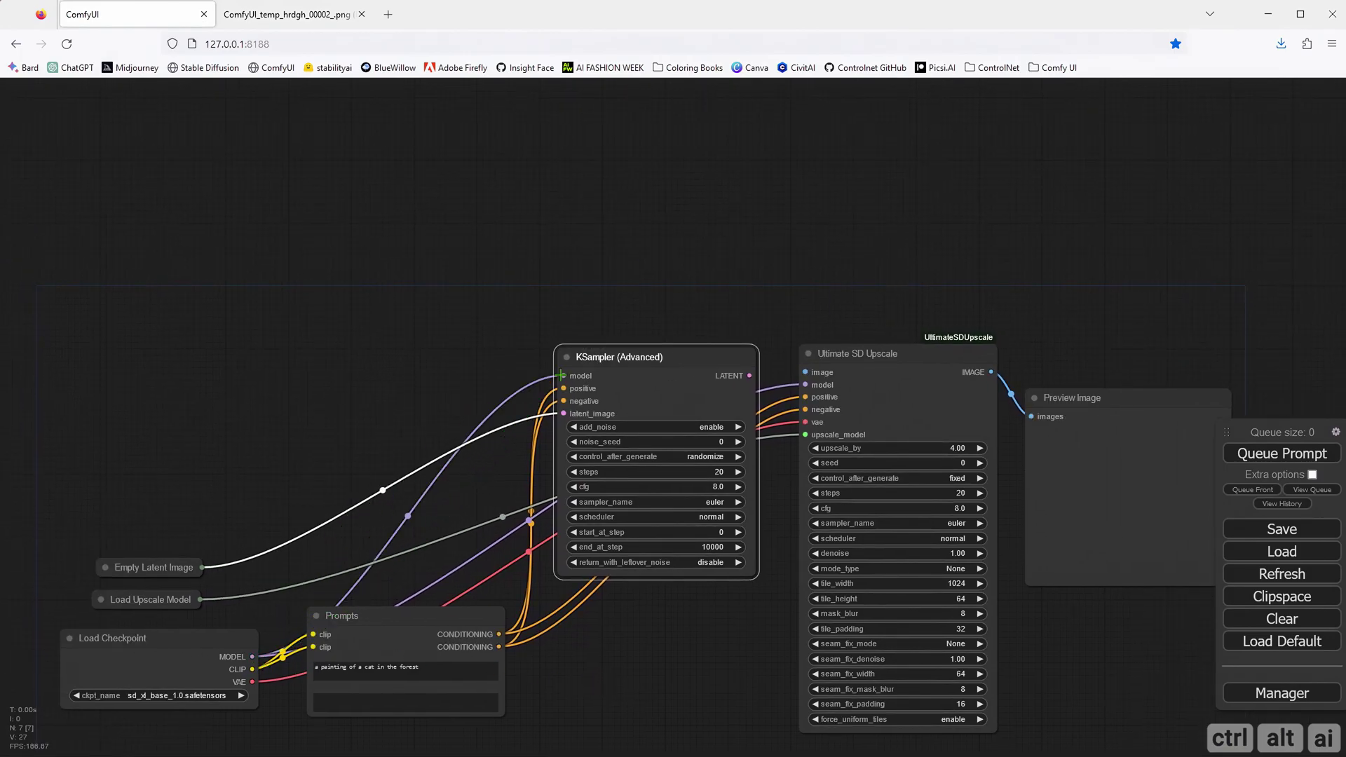
pyautogui.moveTo(470, 381); pyautogui.dragTo(189, 393)
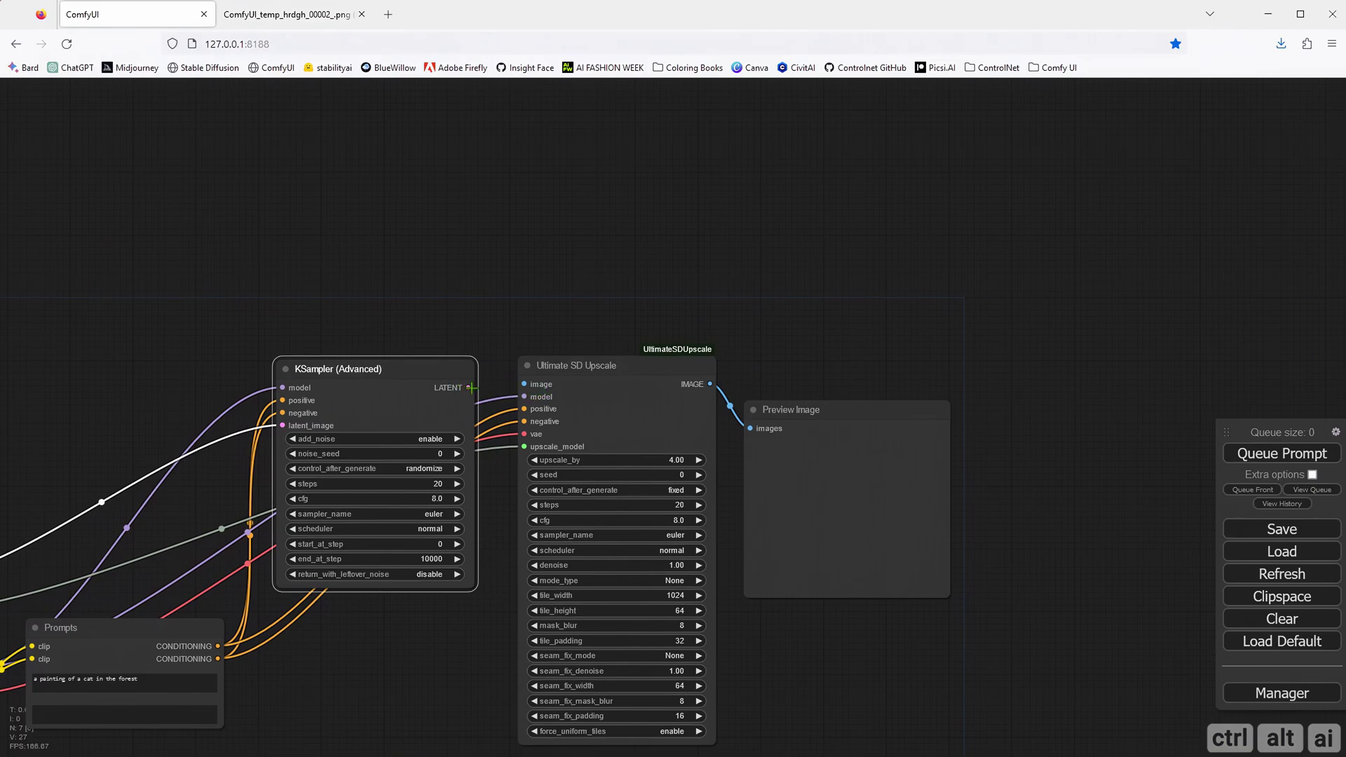
pyautogui.moveTo(471, 388); pyautogui.dragTo(326, 666)
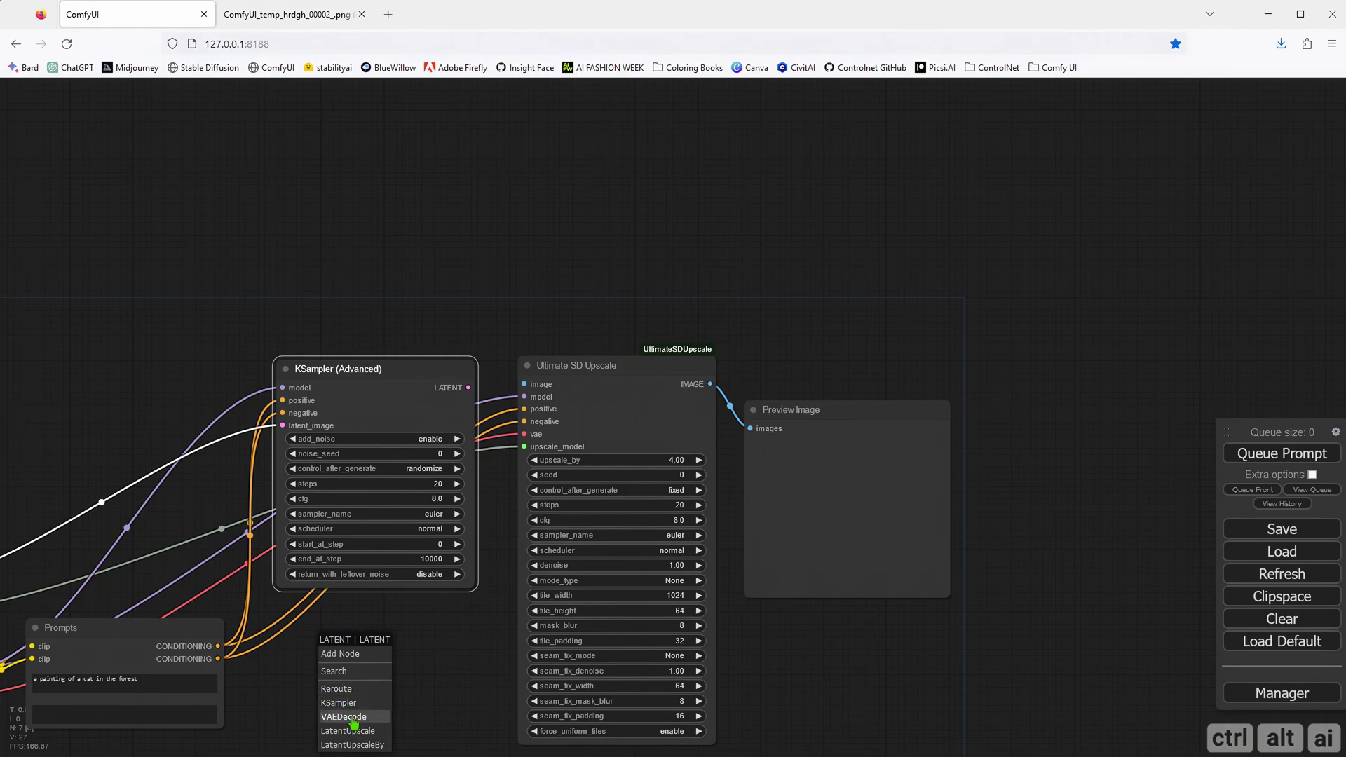
pyautogui.click(343, 716)
# Feed the checkpoint VAE into VAE Decode and its IMAGE into Ultimate SD Upscale.
pyautogui.click(353, 675)
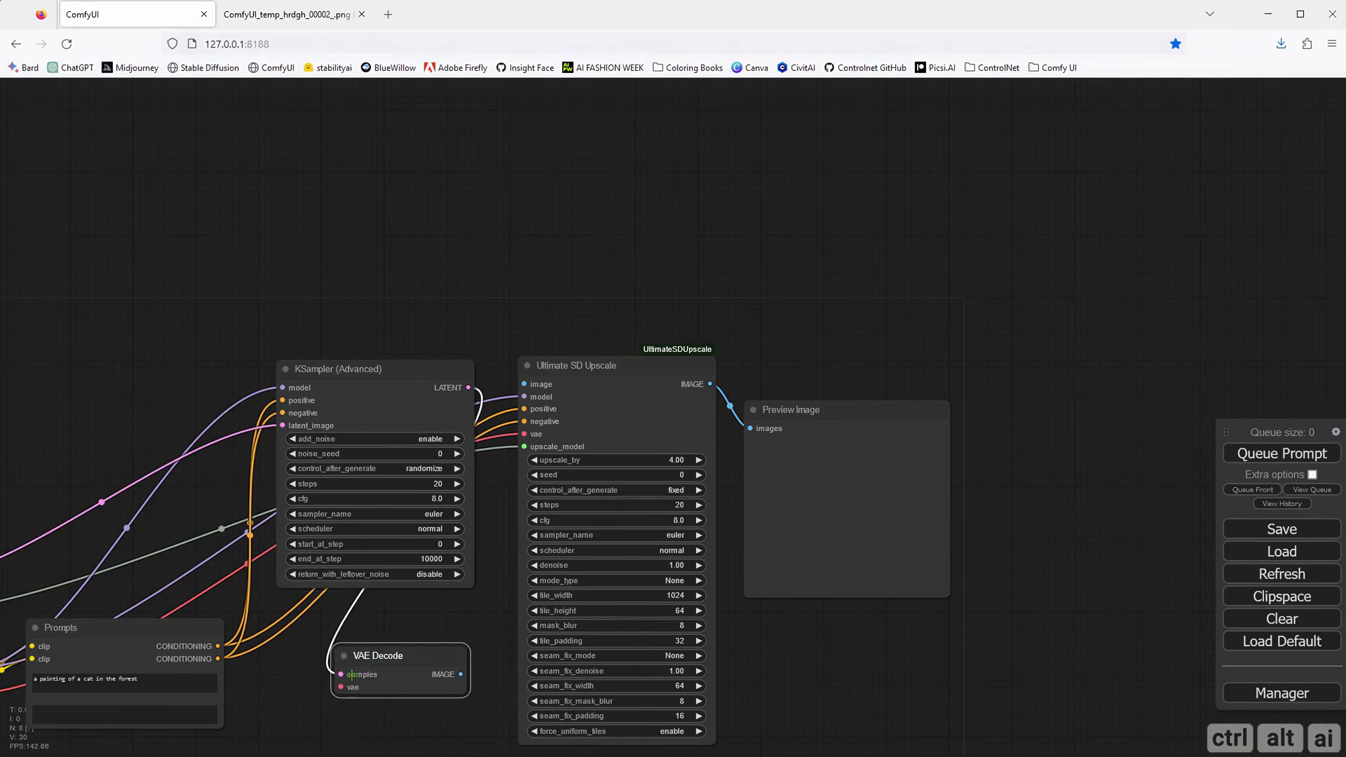
pyautogui.moveTo(310, 716); pyautogui.dragTo(446, 626)
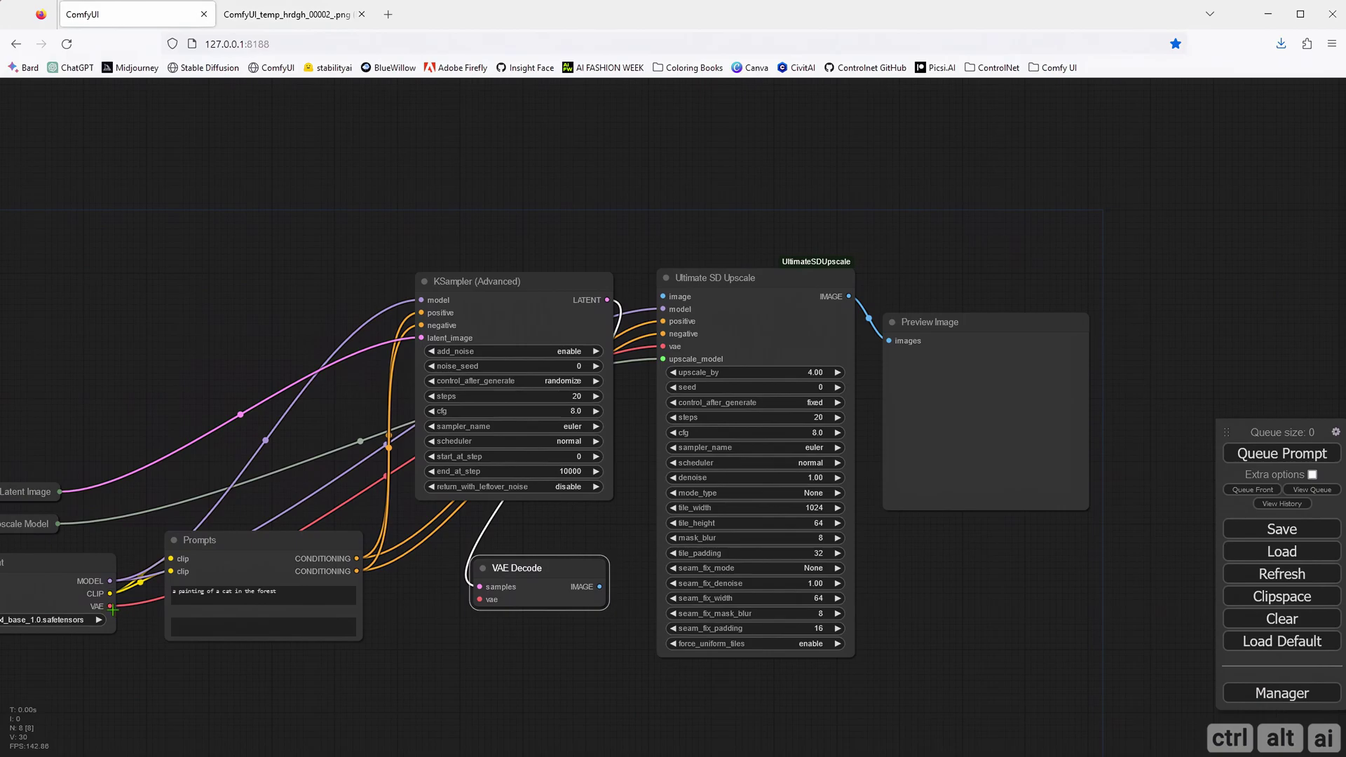
pyautogui.moveTo(113, 609); pyautogui.dragTo(480, 599)
pyautogui.moveTo(517, 653); pyautogui.dragTo(319, 681)
pyautogui.moveTo(351, 594); pyautogui.dragTo(351, 559)
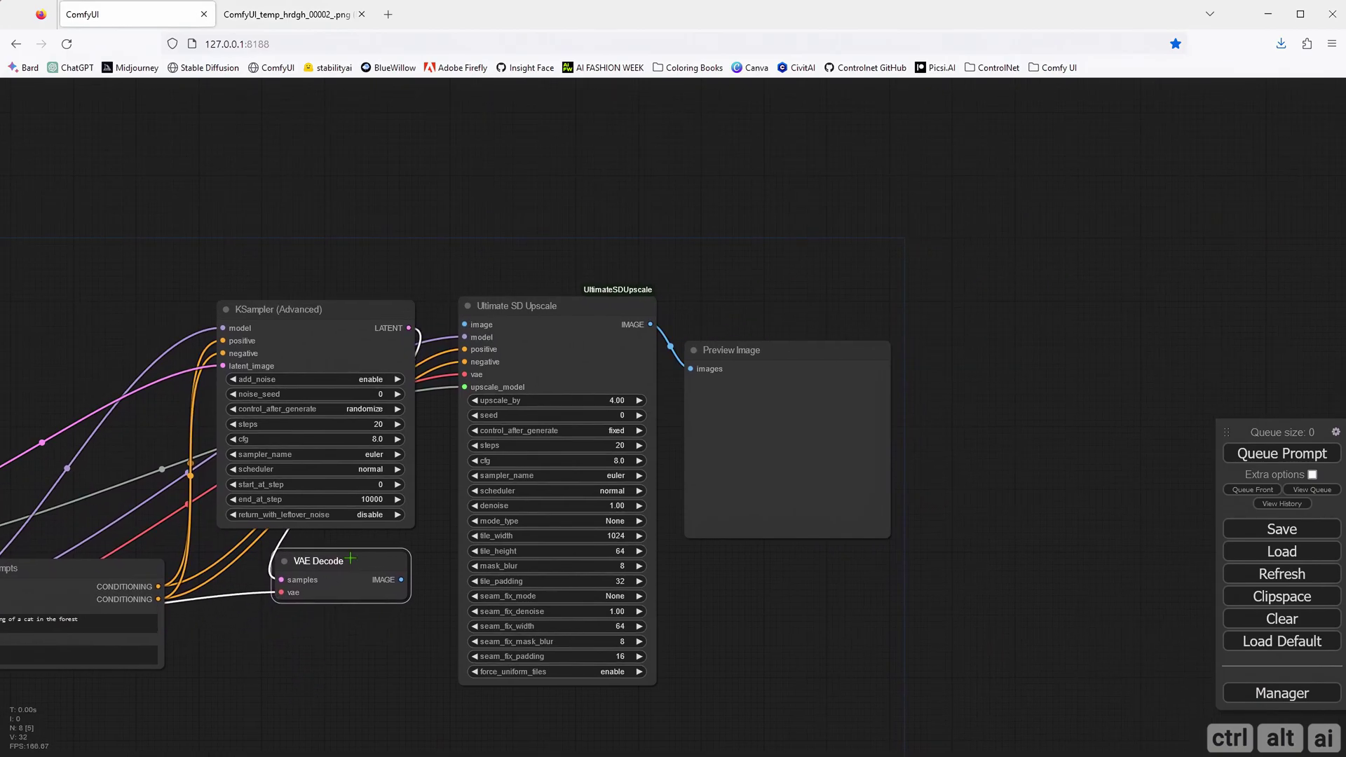
pyautogui.moveTo(409, 629); pyautogui.dragTo(292, 696)
pyautogui.moveTo(284, 646); pyautogui.dragTo(344, 419)
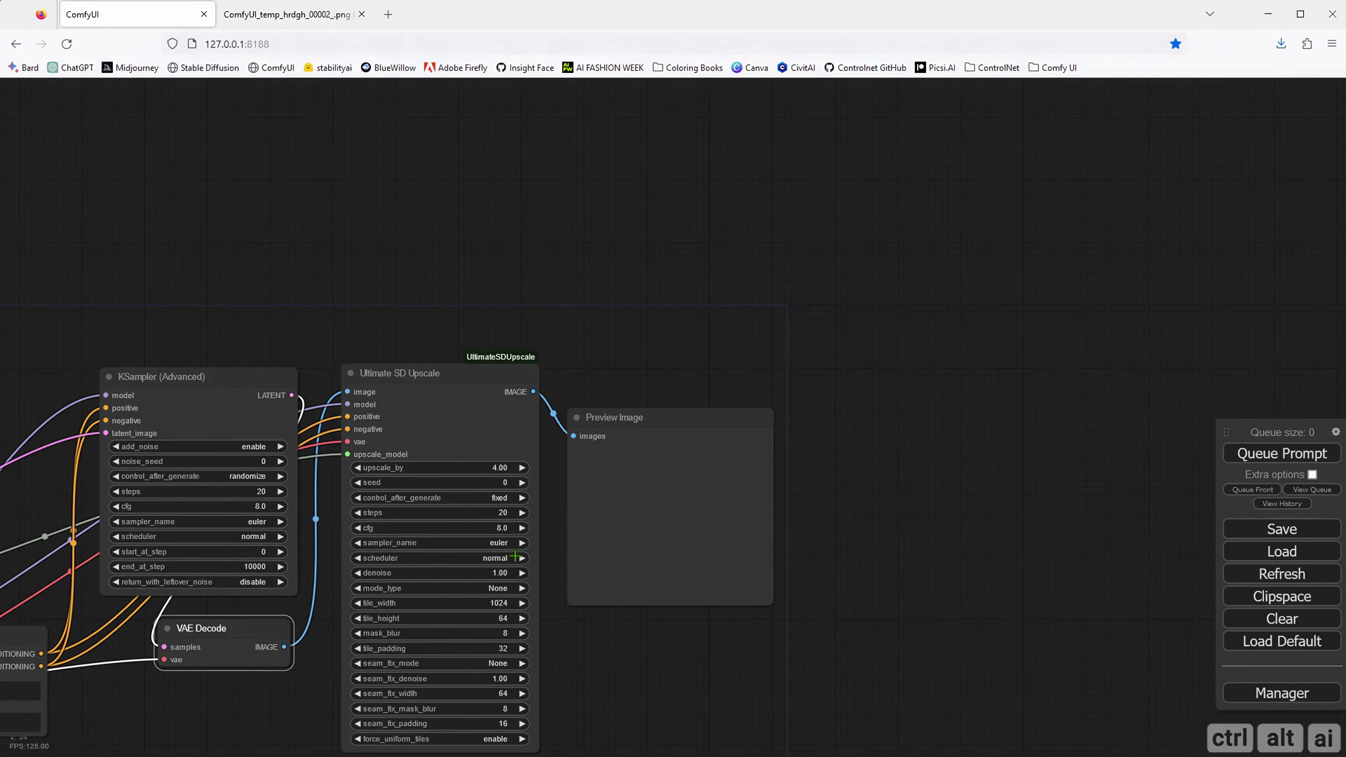
# Set the Ultimate SD Upscale tile_height to 1024.
pyautogui.moveTo(601, 698); pyautogui.dragTo(625, 637)
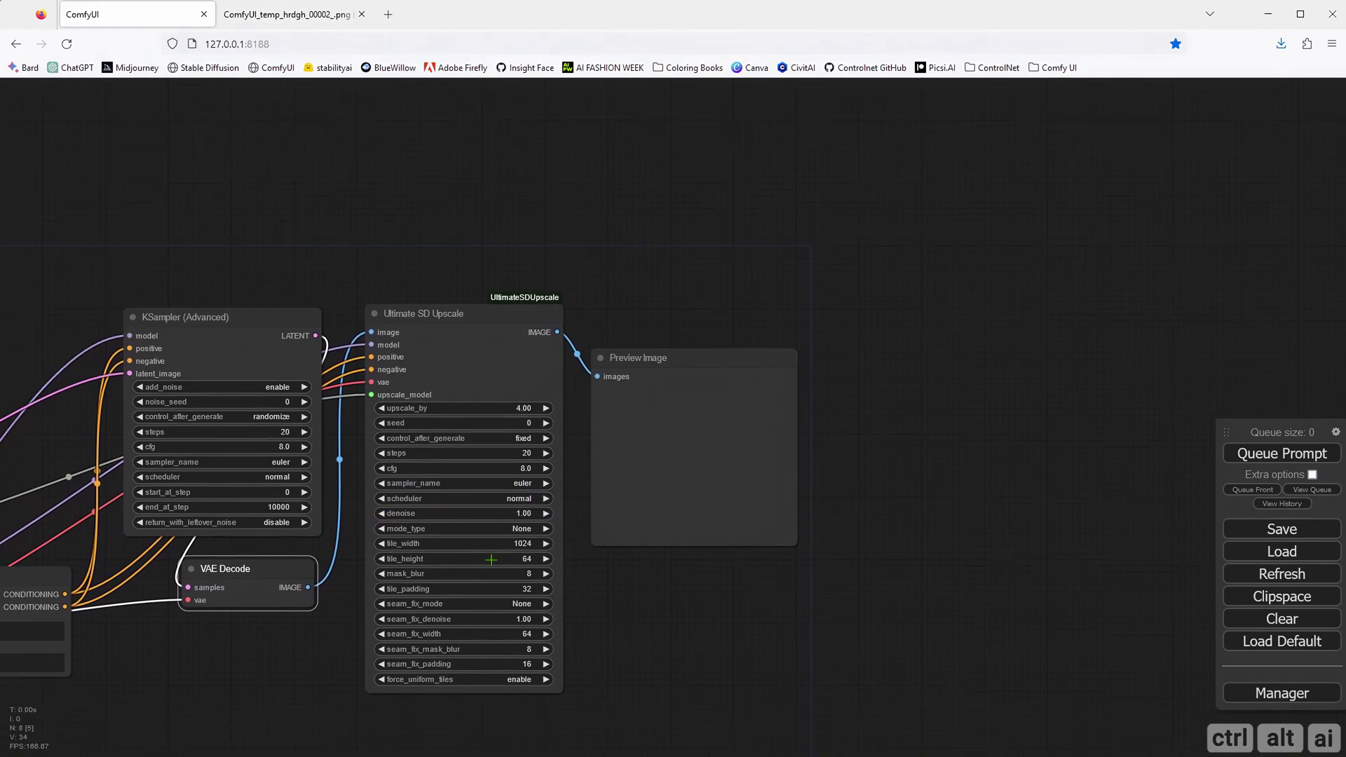
pyautogui.scroll(3, 495, 559)
pyautogui.moveTo(529, 561); pyautogui.dragTo(524, 556)
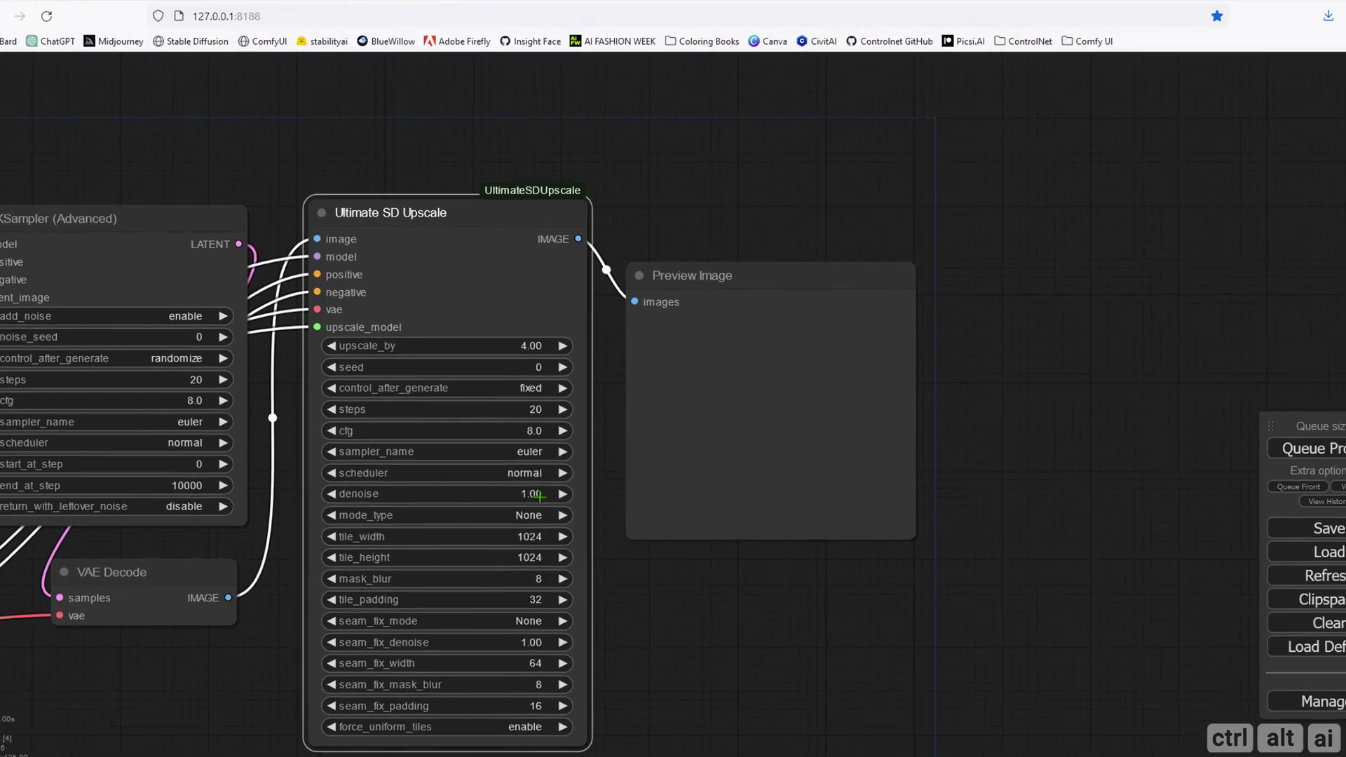
# Set the upscaler's denoise and seam_fix_denoise both to 0.15.
pyautogui.click(499, 496)
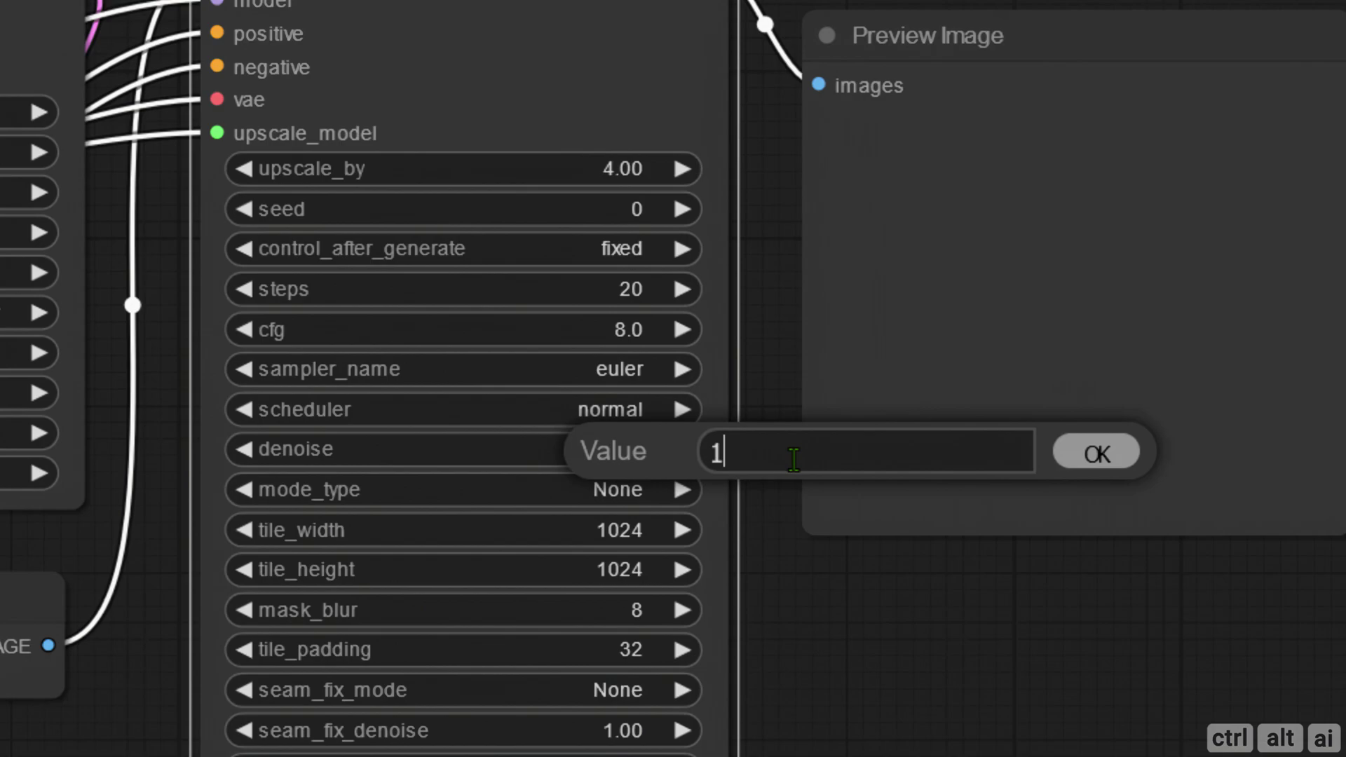
pyautogui.hotkey('ctrl', 'a')
pyautogui.write('0.15')
pyautogui.press('Return')
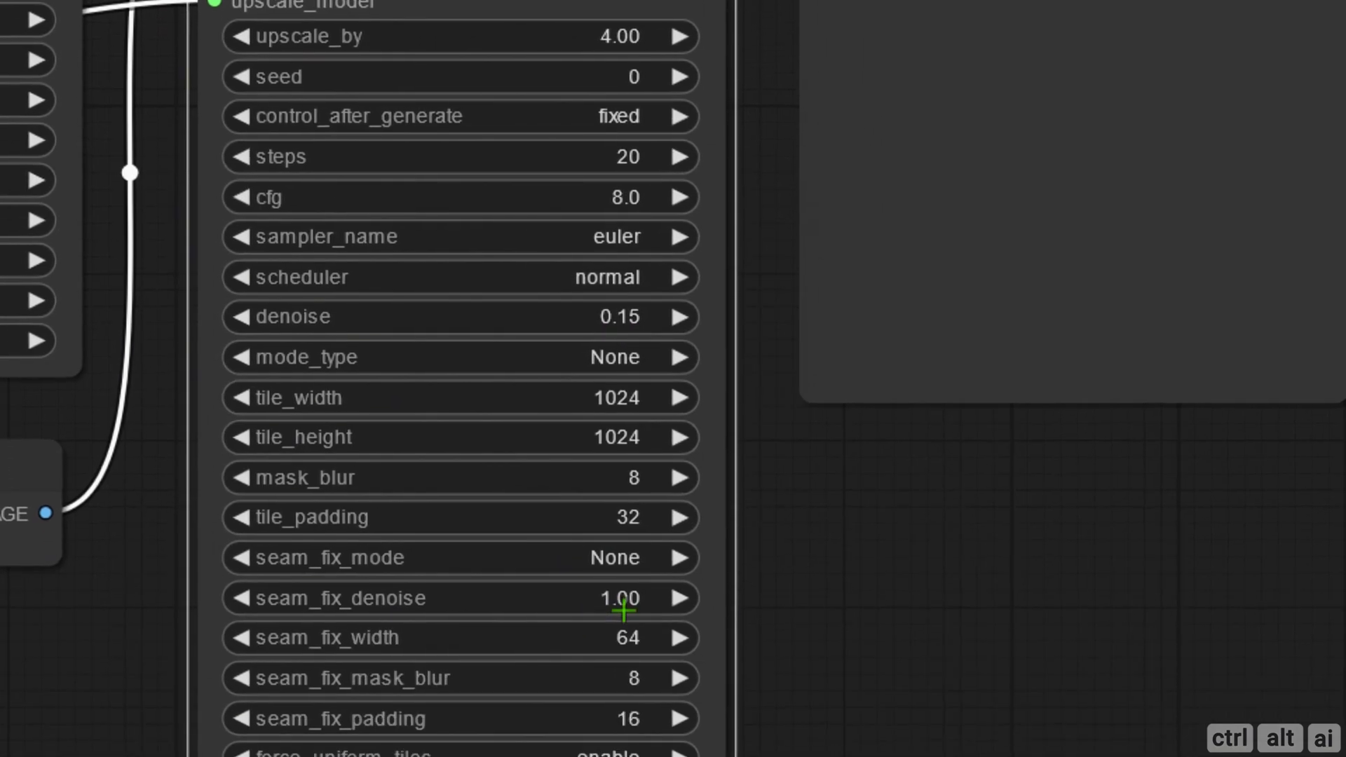
pyautogui.click(623, 715)
pyautogui.hotkey('ctrl', 'a')
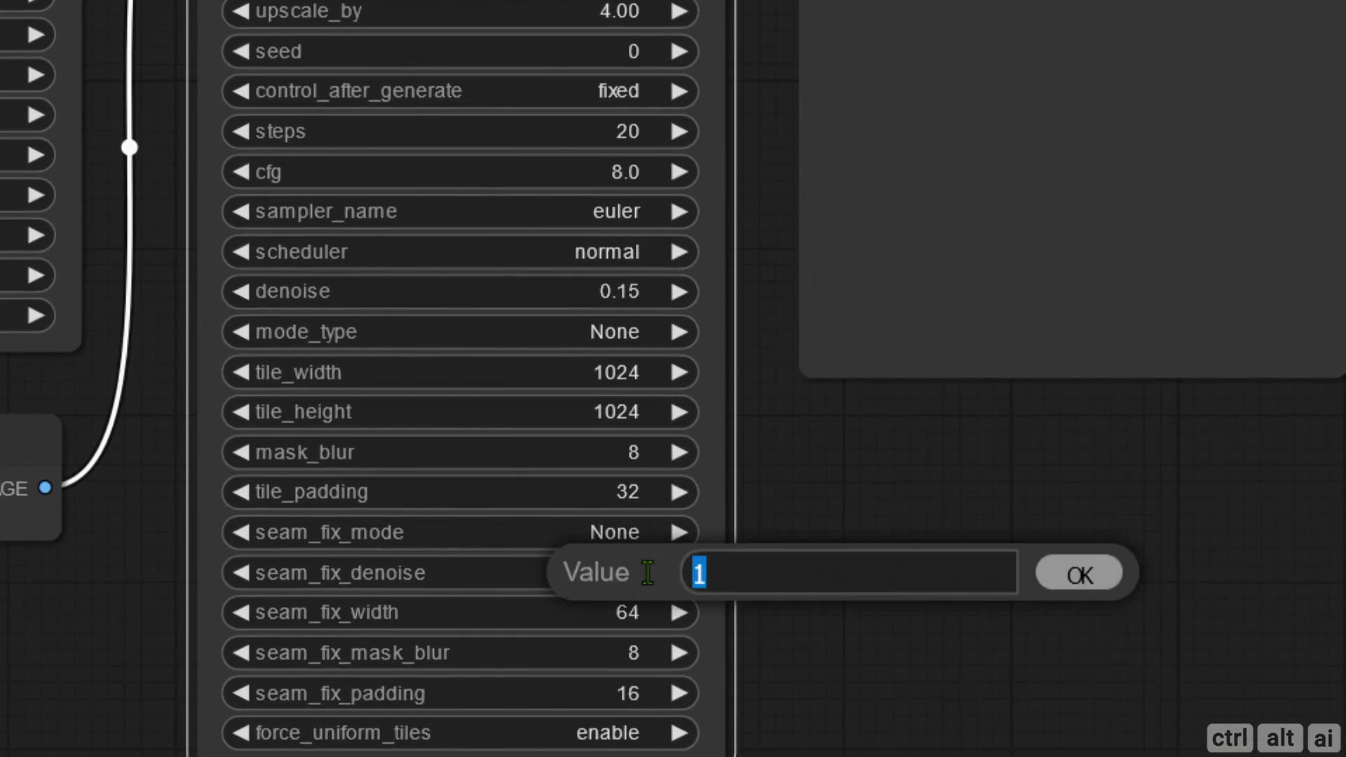
pyautogui.write('0.15')
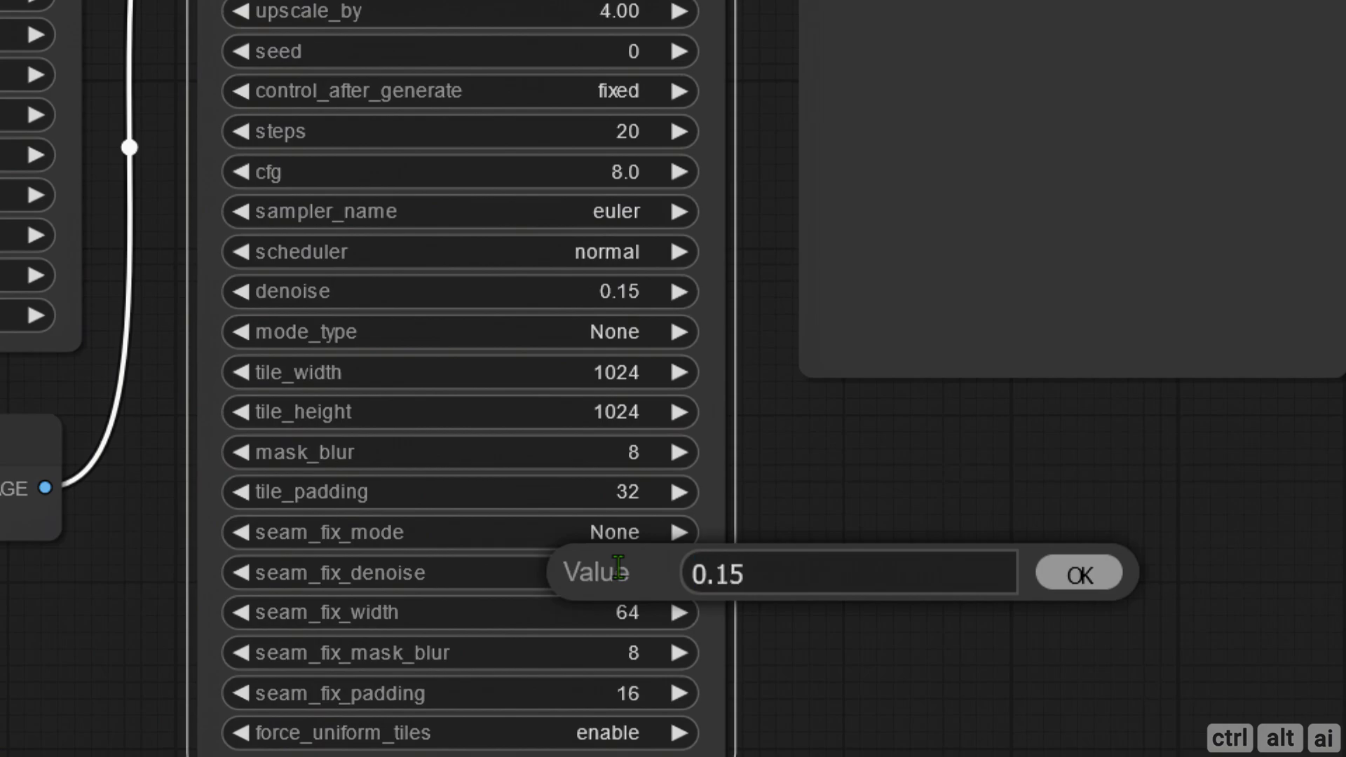
pyautogui.press('Return')
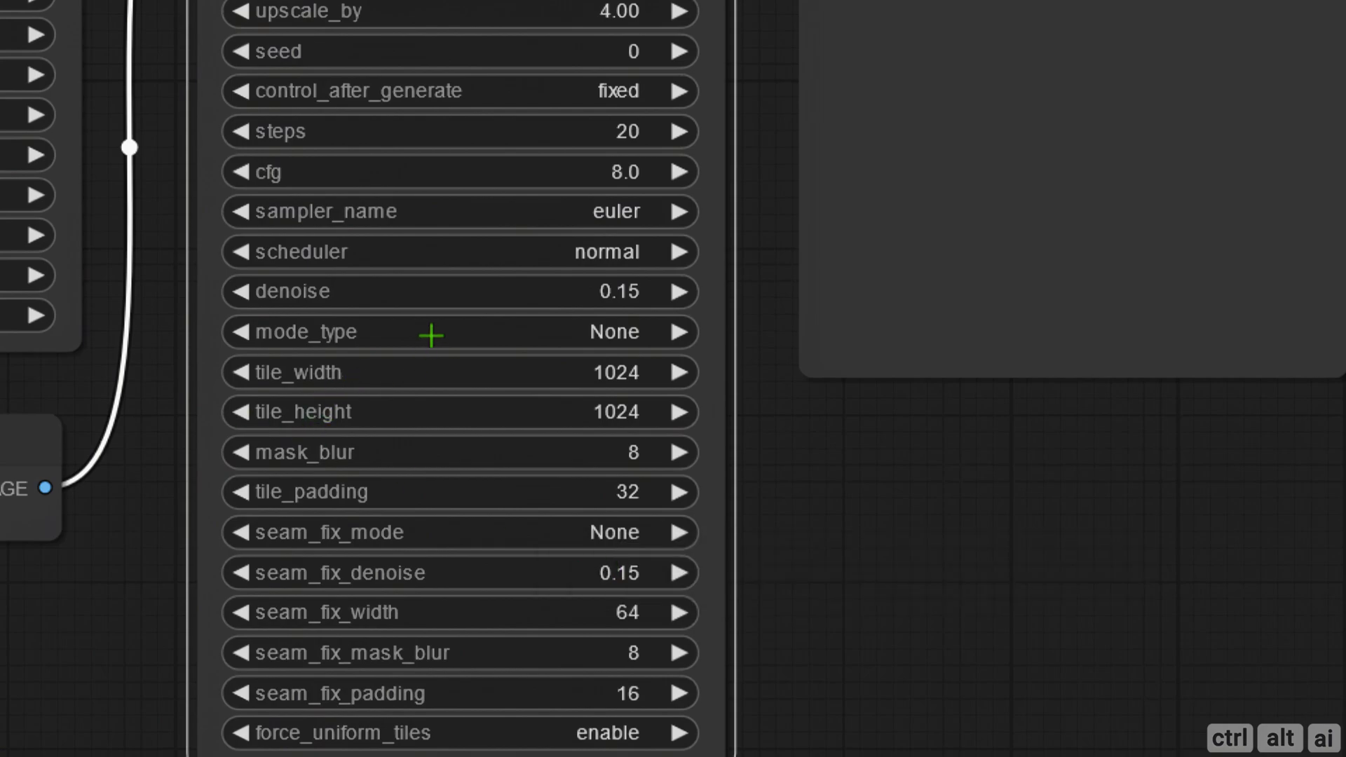
# Set the upscaler mode_type to Linear and scheduler to karras.
pyautogui.click(639, 331)
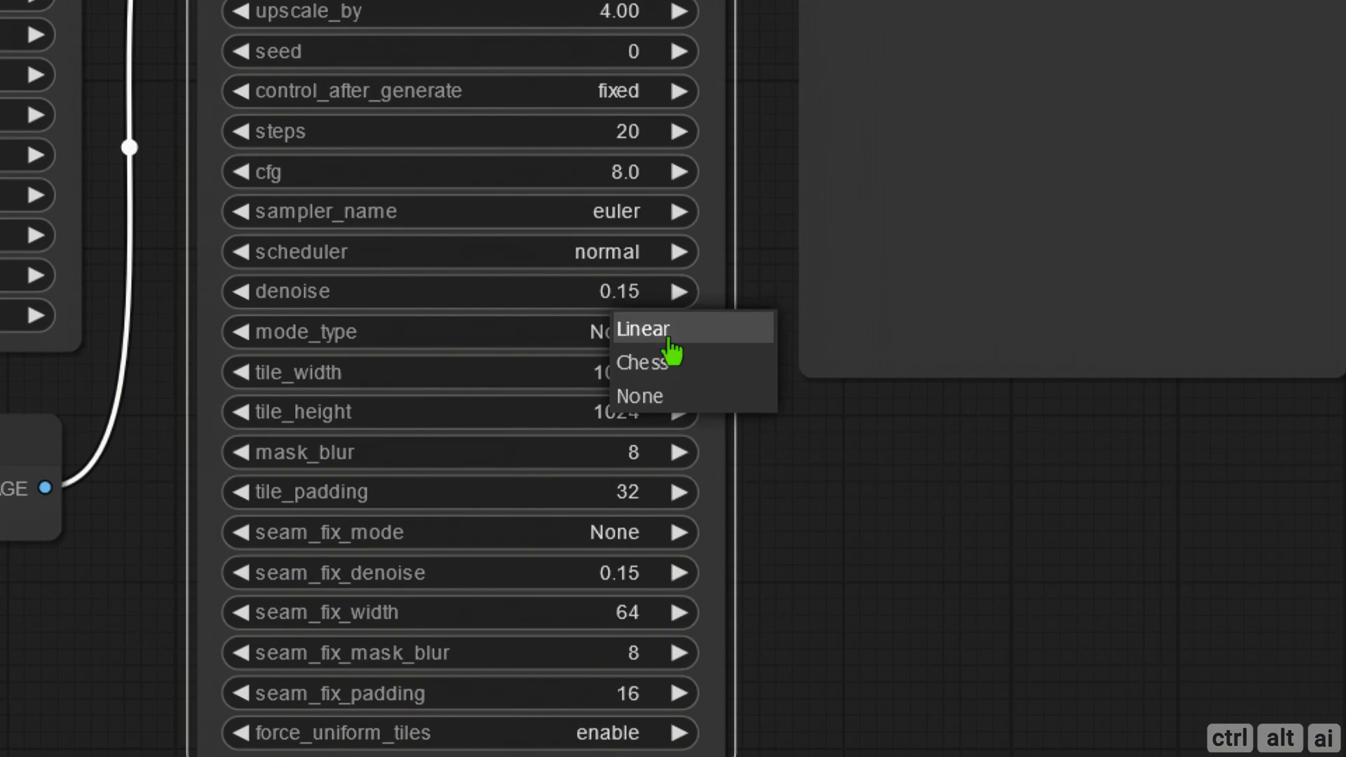
pyautogui.click(682, 338)
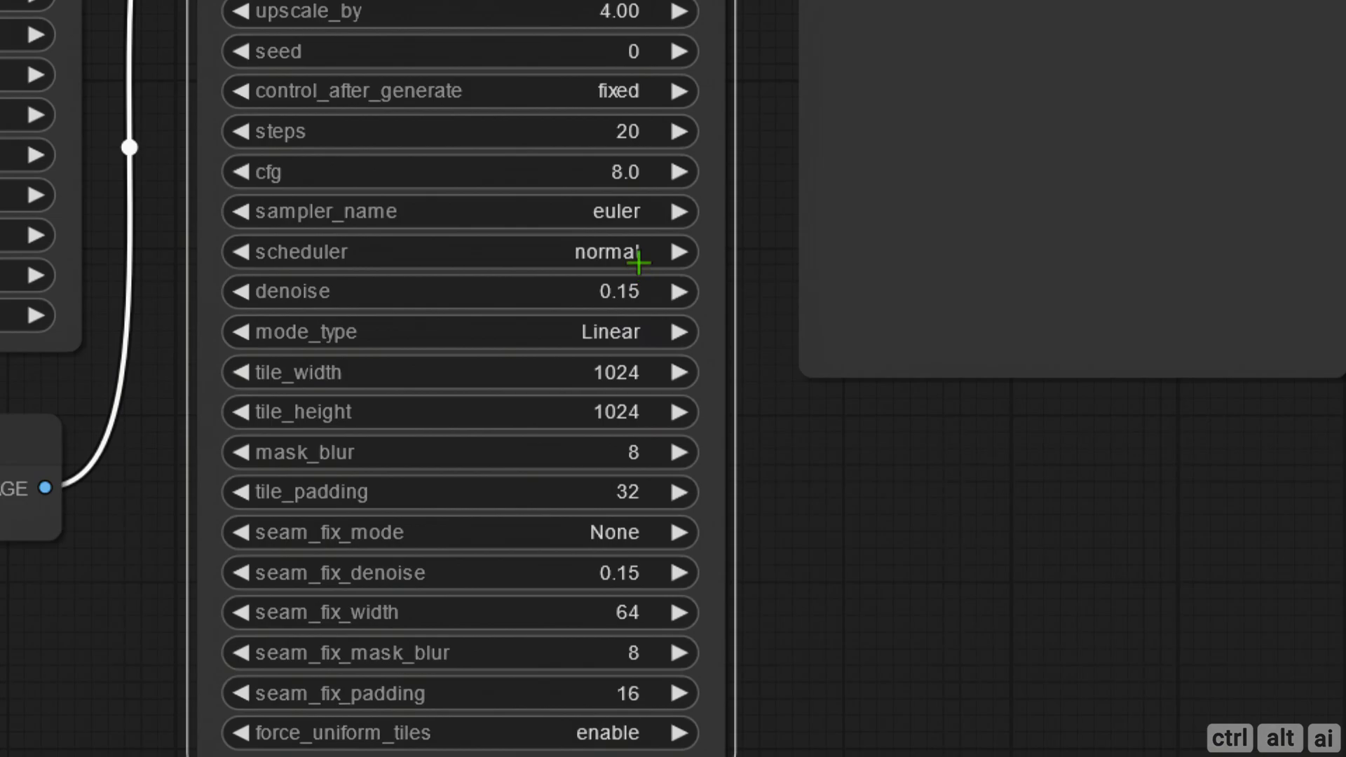
pyautogui.click(639, 263)
pyautogui.click(672, 287)
pyautogui.click(642, 219)
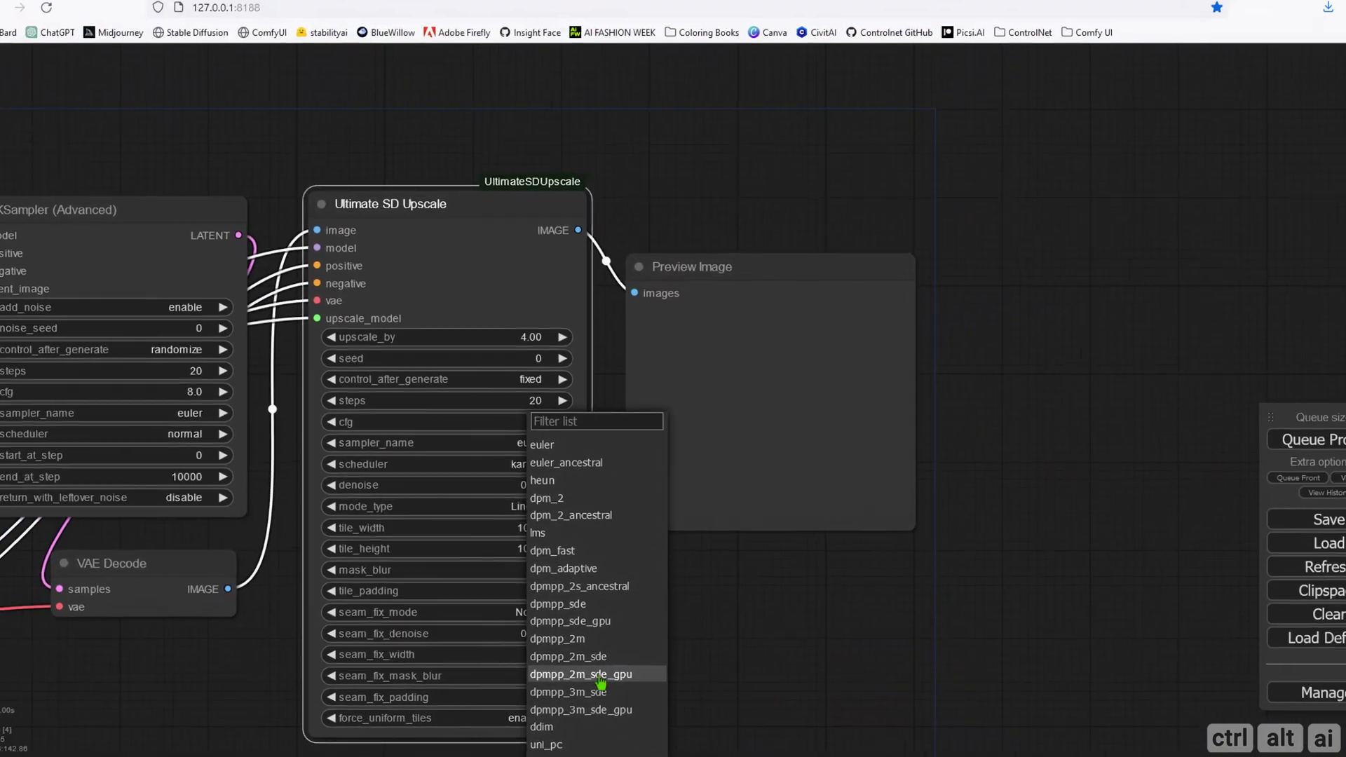
# Use sampler dpmpp_2m_sde_gpu on both upscaler and KSampler, with KSampler scheduler karras.
pyautogui.click(601, 676)
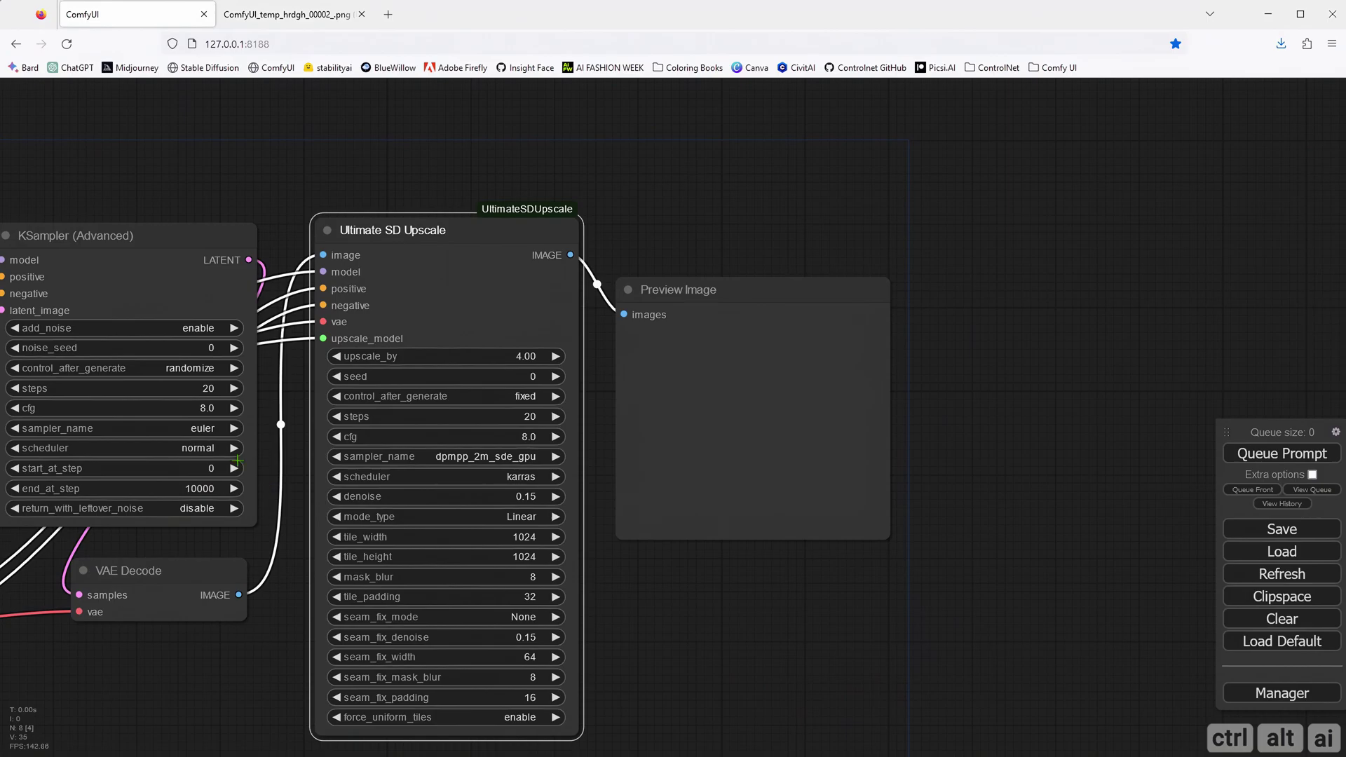
pyautogui.click(214, 429)
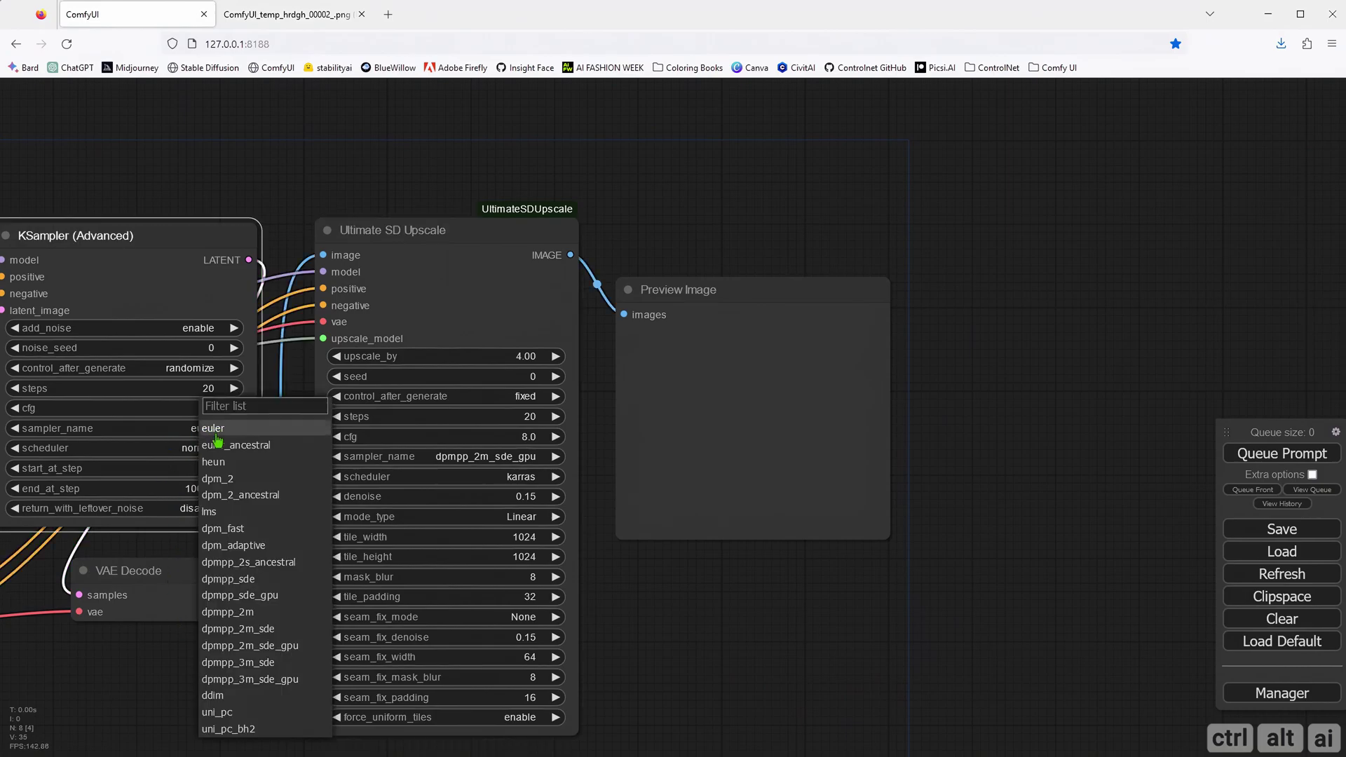
pyautogui.click(284, 646)
pyautogui.click(210, 455)
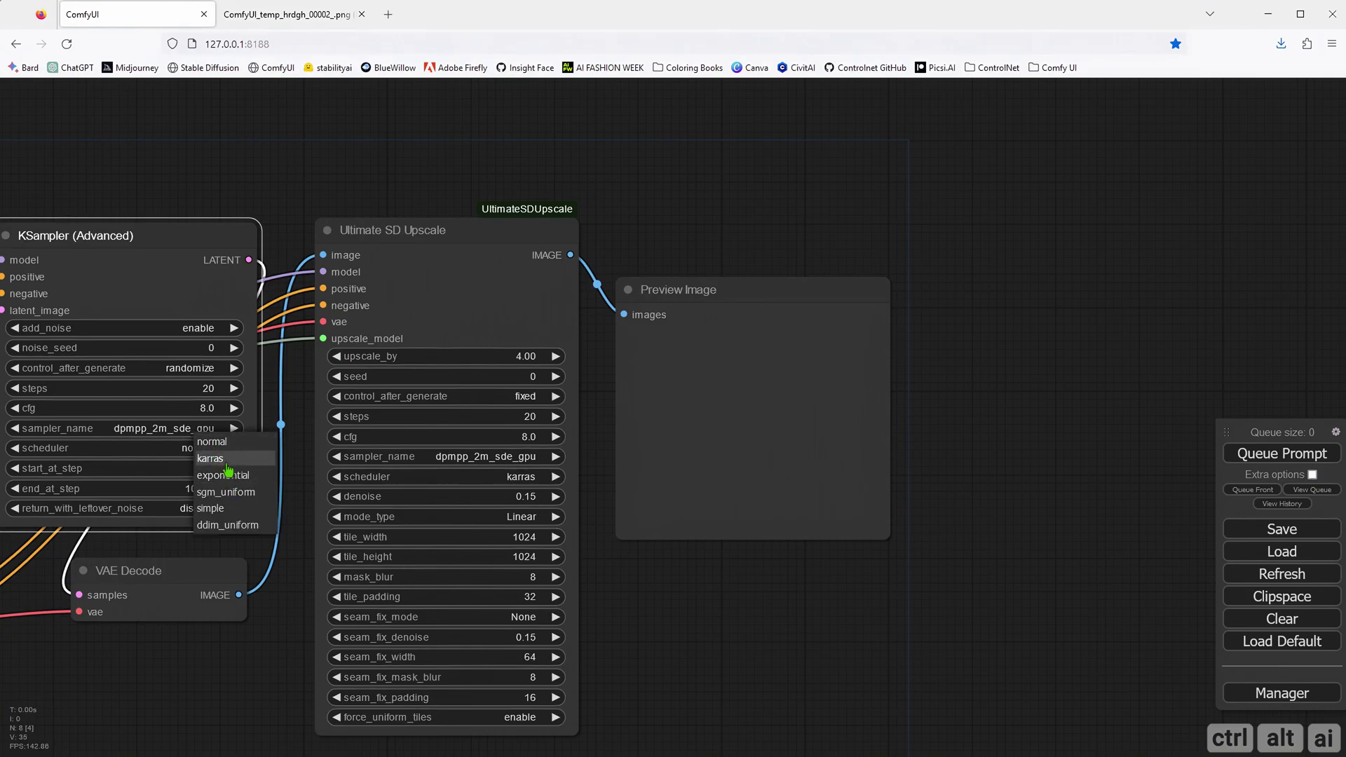
pyautogui.click(228, 471)
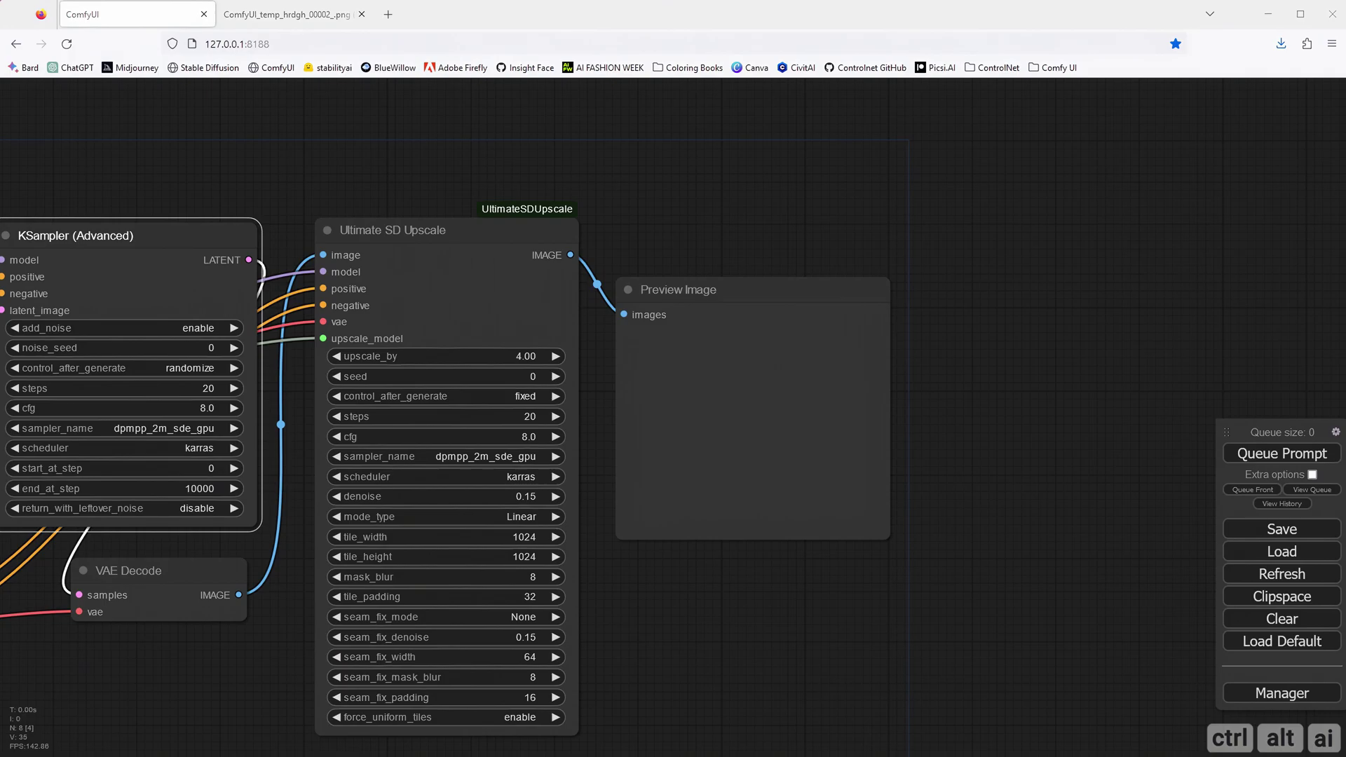
pyautogui.moveTo(199, 691); pyautogui.dragTo(258, 628)
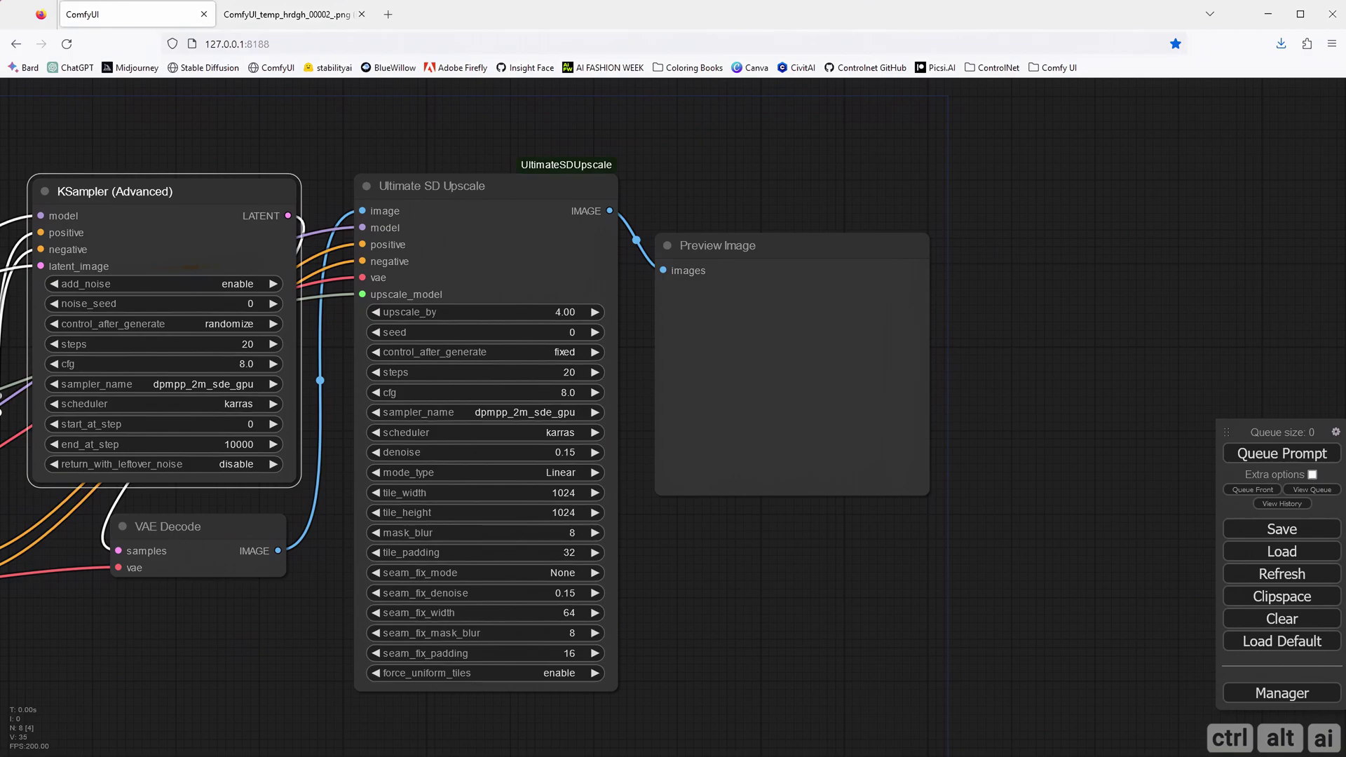
pyautogui.click(242, 307)
pyautogui.hotkey('ctrl', 'a')
pyautogui.hotkey('ctrl', 'v')
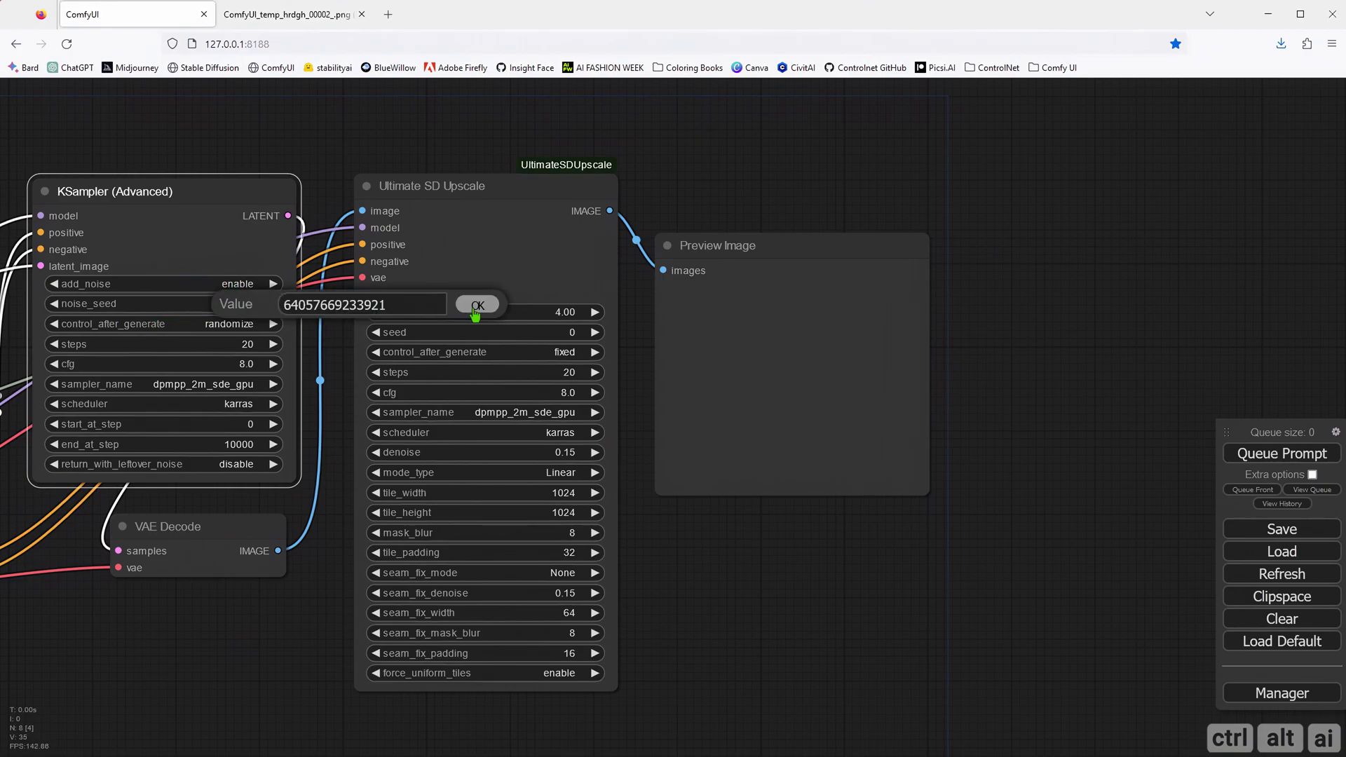
pyautogui.click(478, 306)
pyautogui.click(251, 324)
pyautogui.click(251, 324)
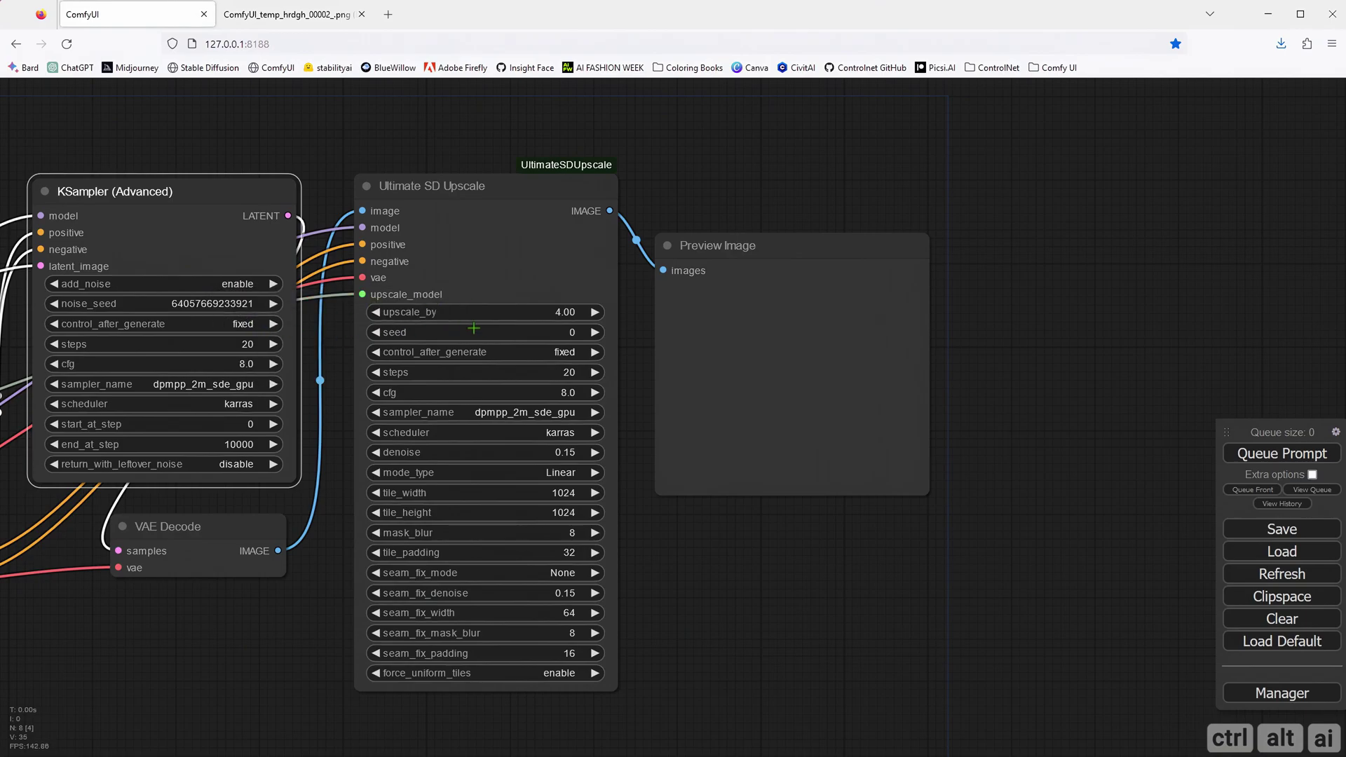
pyautogui.click(493, 352)
pyautogui.click(511, 345)
pyautogui.click(572, 333)
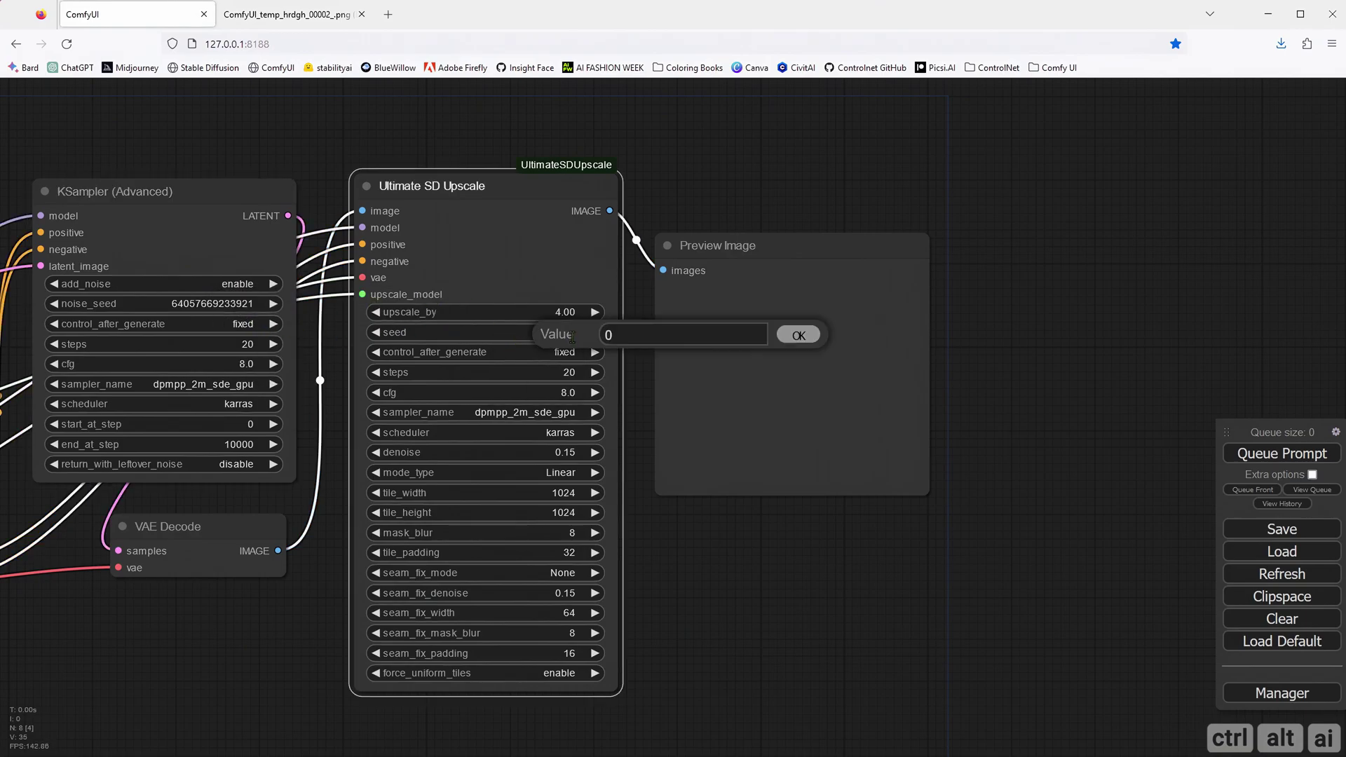
pyautogui.hotkey('ctrl', 'a')
pyautogui.hotkey('ctrl', 'v')
pyautogui.click(793, 337)
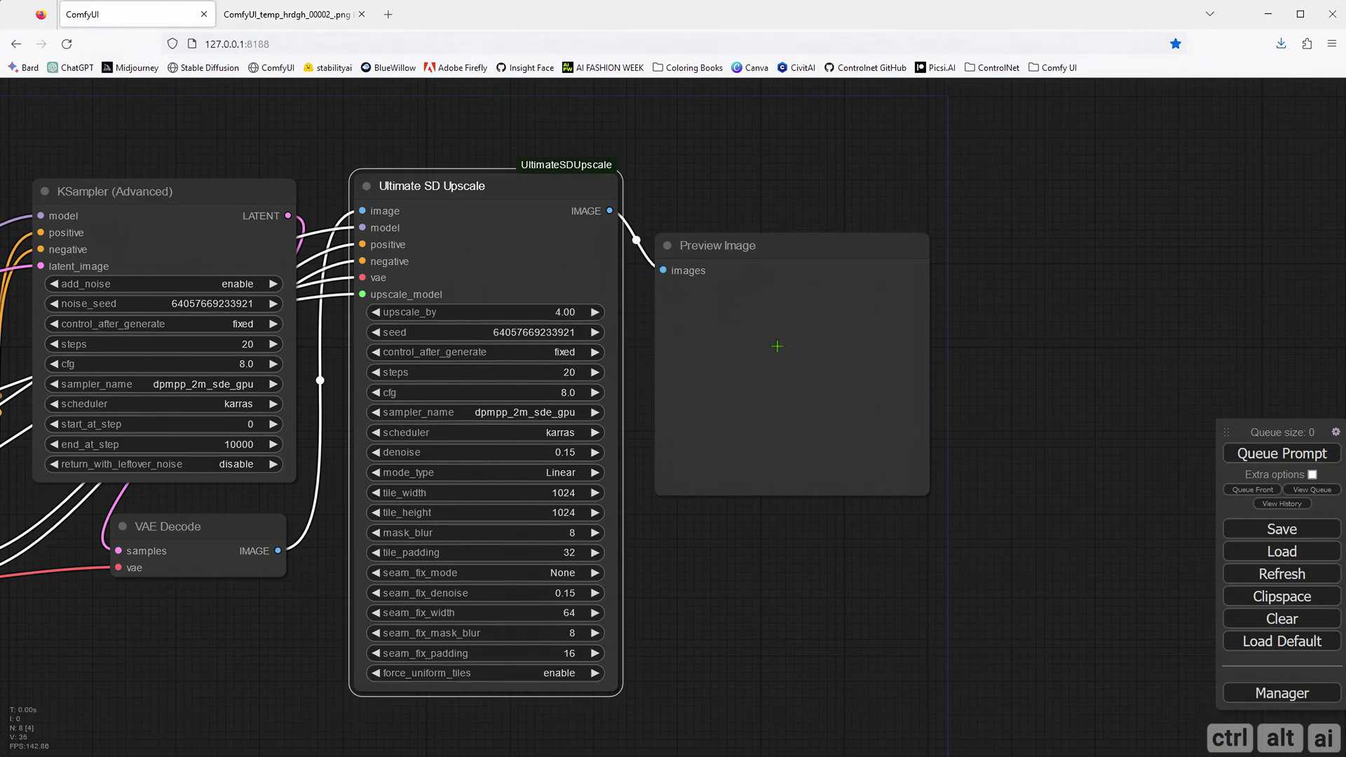
# Zoom out to the whole workflow, then collapse VAE Decode and move it lower.
pyautogui.scroll(-1, 744, 587)
pyautogui.moveTo(744, 587); pyautogui.dragTo(971, 556)
pyautogui.scroll(-3, 400, 610)
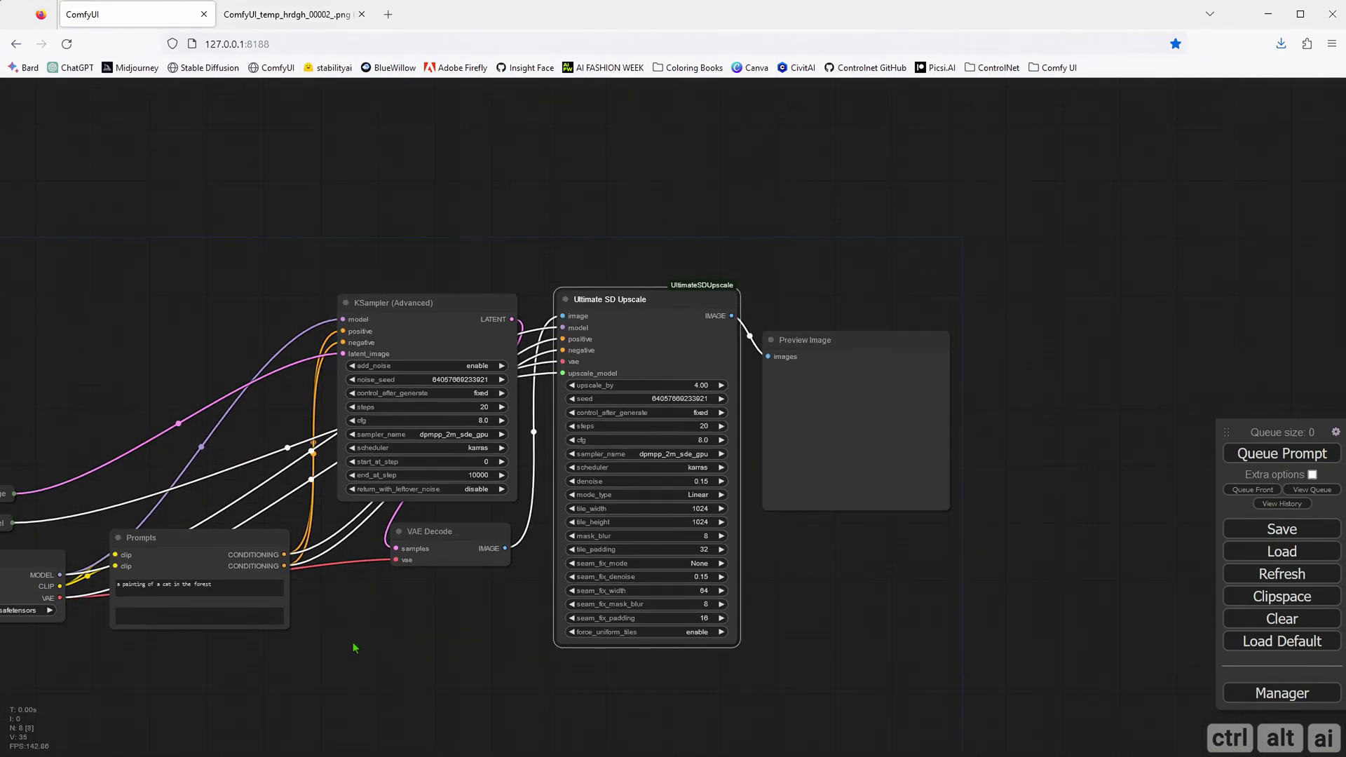
pyautogui.moveTo(355, 643); pyautogui.dragTo(461, 596)
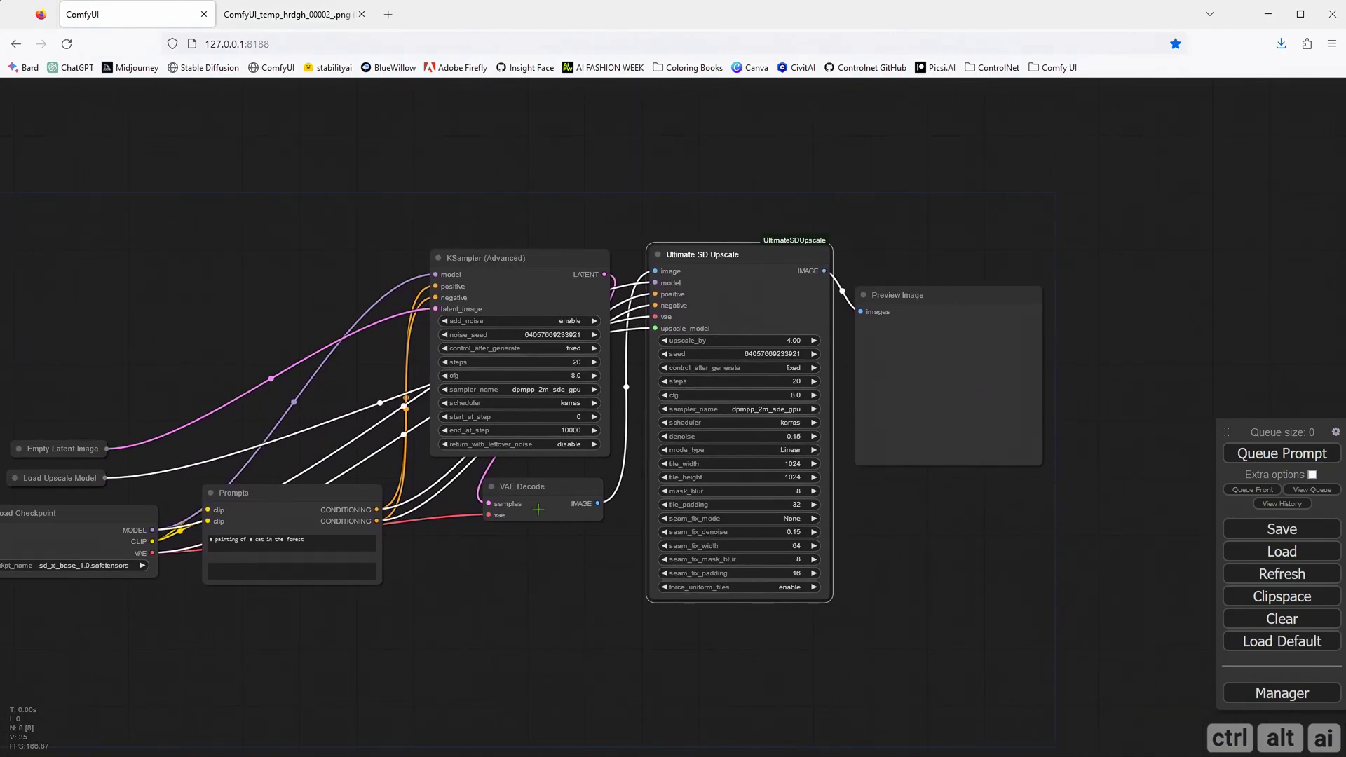
pyautogui.click(491, 486)
pyautogui.moveTo(517, 491); pyautogui.dragTo(519, 576)
# Nudge the KSampler, Ultimate SD Upscale and Preview Image nodes down-left, then queue the prompt.
pyautogui.moveTo(508, 269); pyautogui.dragTo(467, 347)
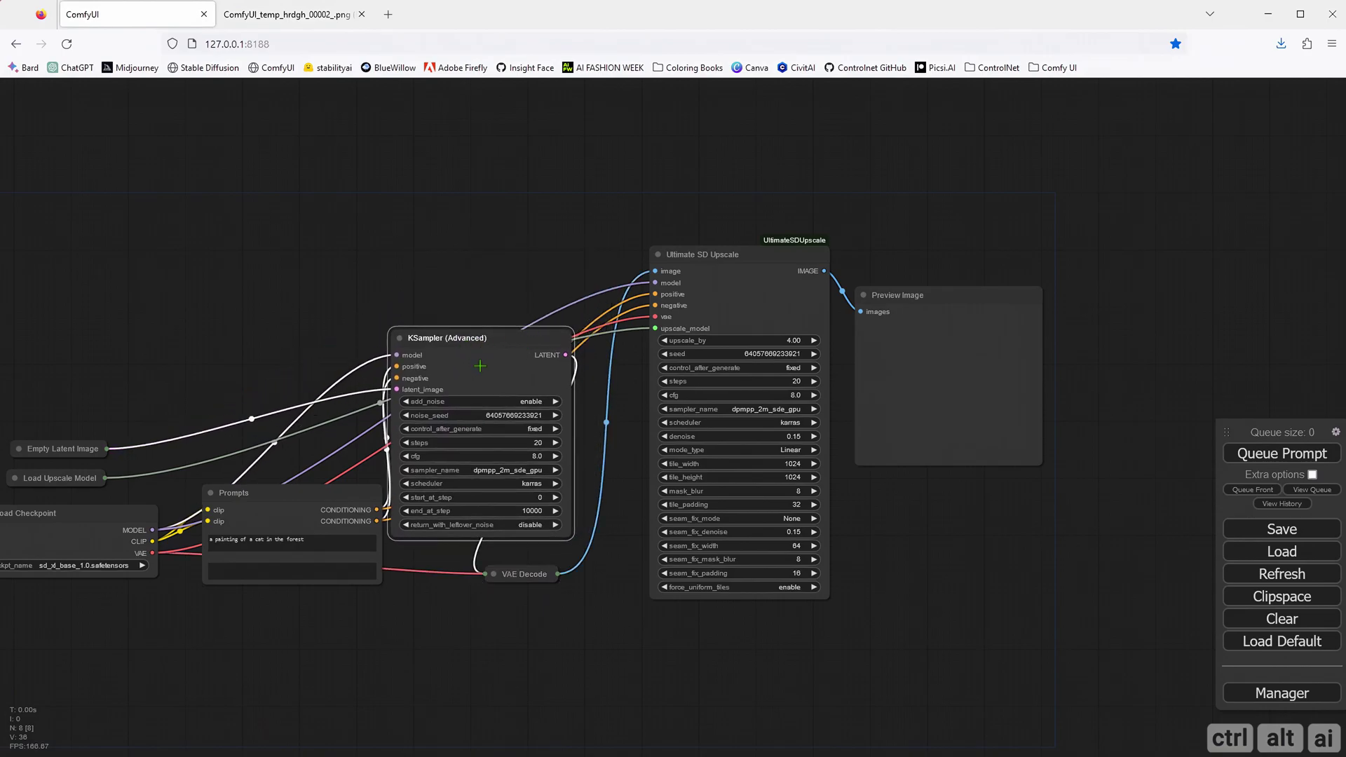
pyautogui.moveTo(710, 265); pyautogui.dragTo(683, 289)
pyautogui.moveTo(882, 297); pyautogui.dragTo(861, 328)
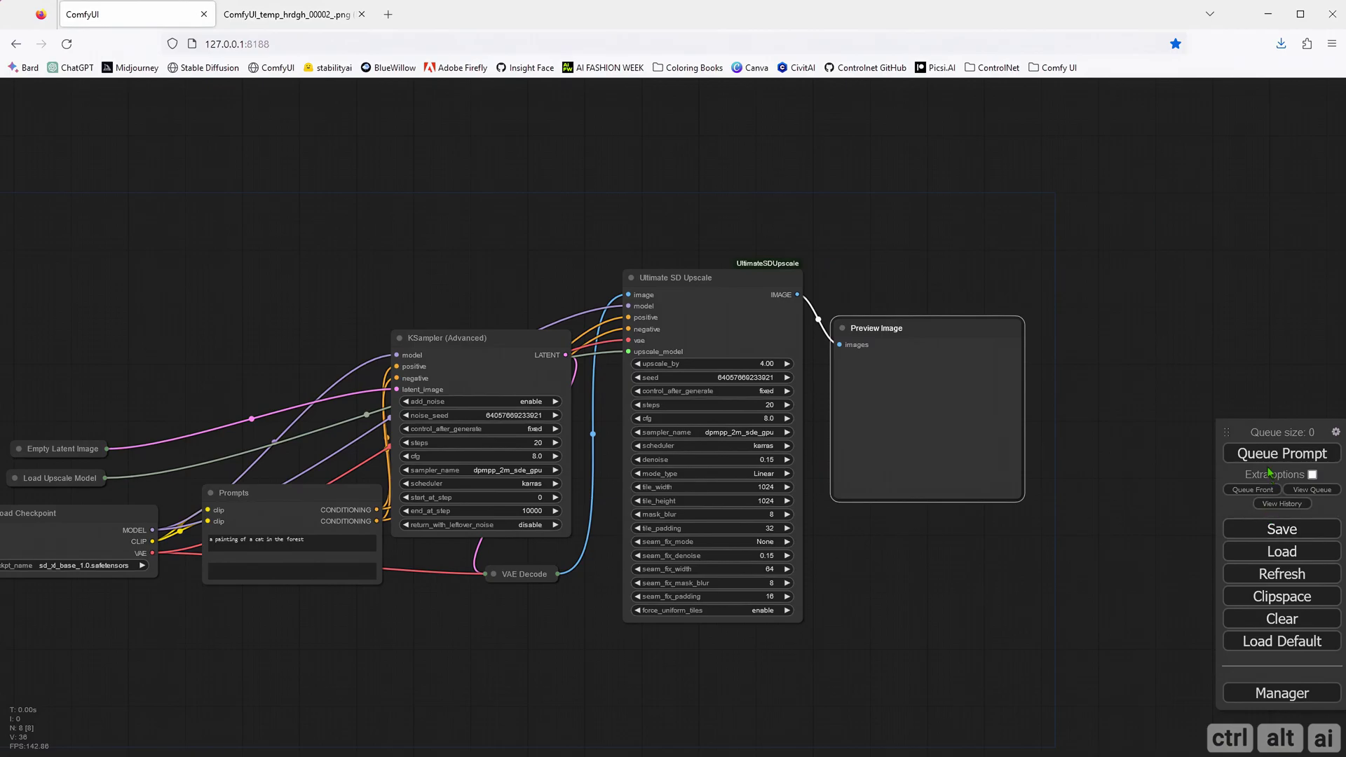
pyautogui.click(1282, 454)
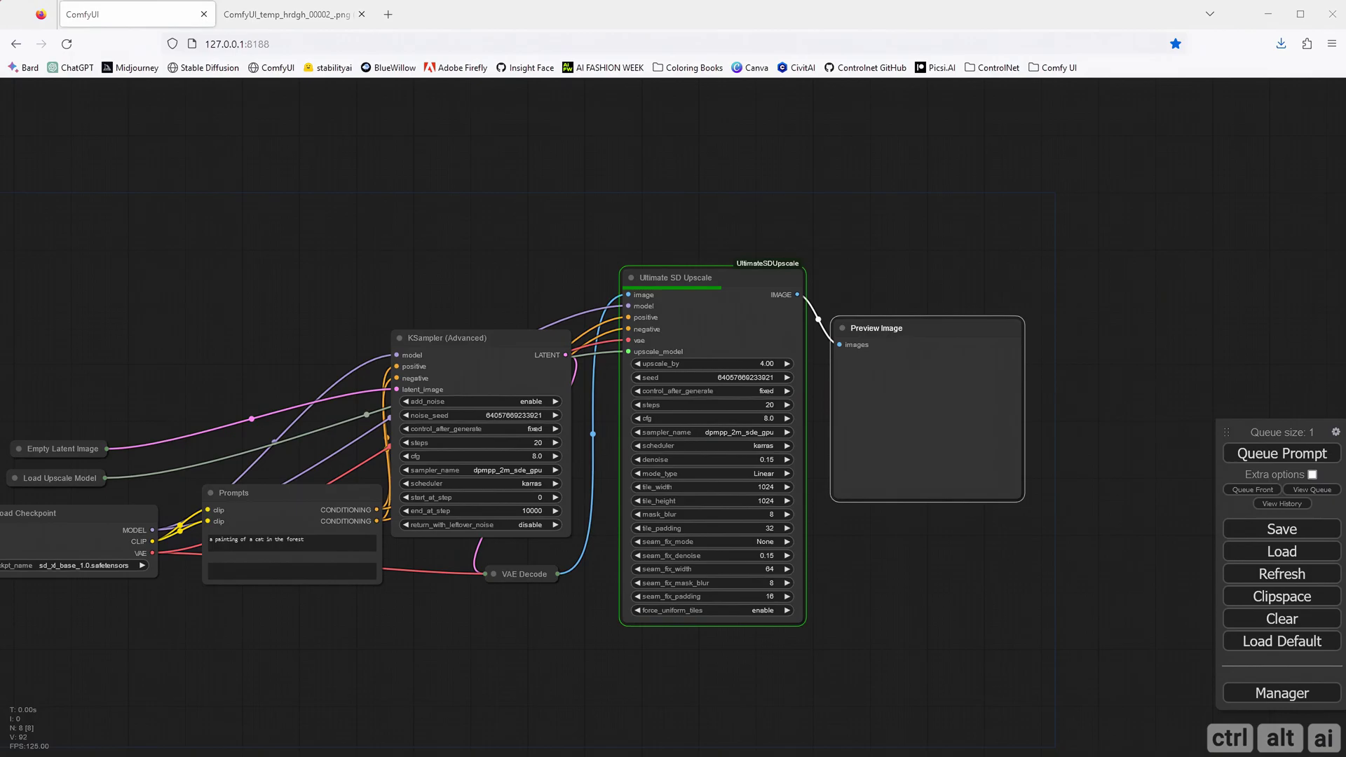
# In the console log, highlight the 4096x4096 canvas and image size lines.
pyautogui.hotkey('alt', 'Tab')
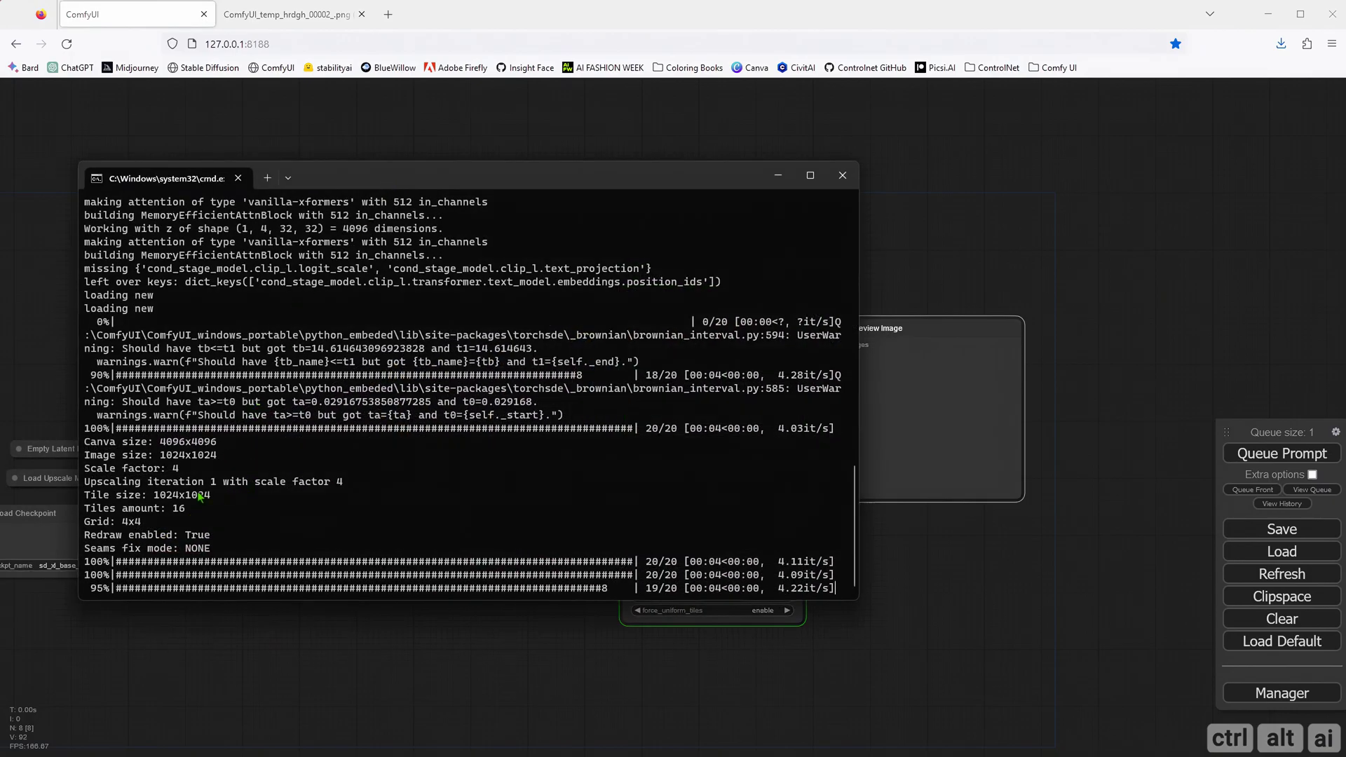
pyautogui.moveTo(218, 429); pyautogui.dragTo(85, 433)
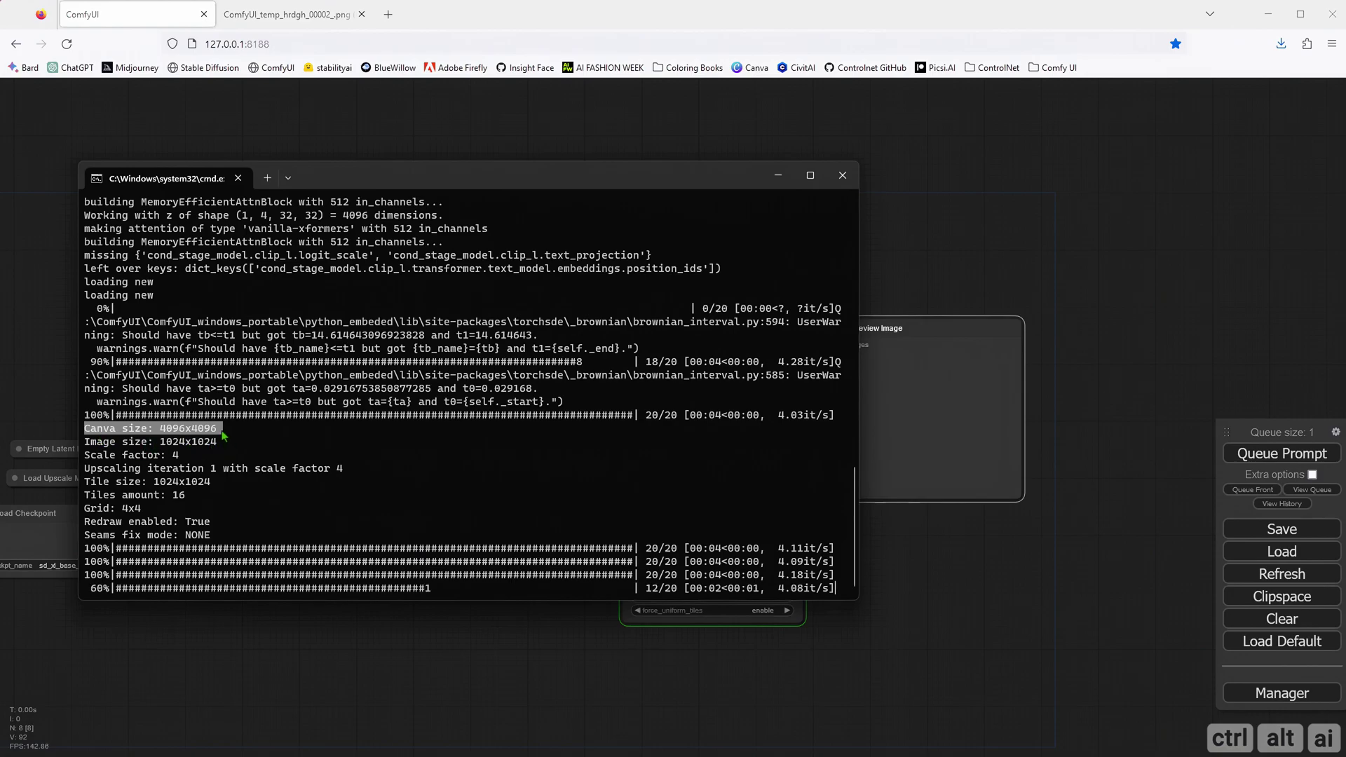
pyautogui.moveTo(228, 442); pyautogui.dragTo(162, 444)
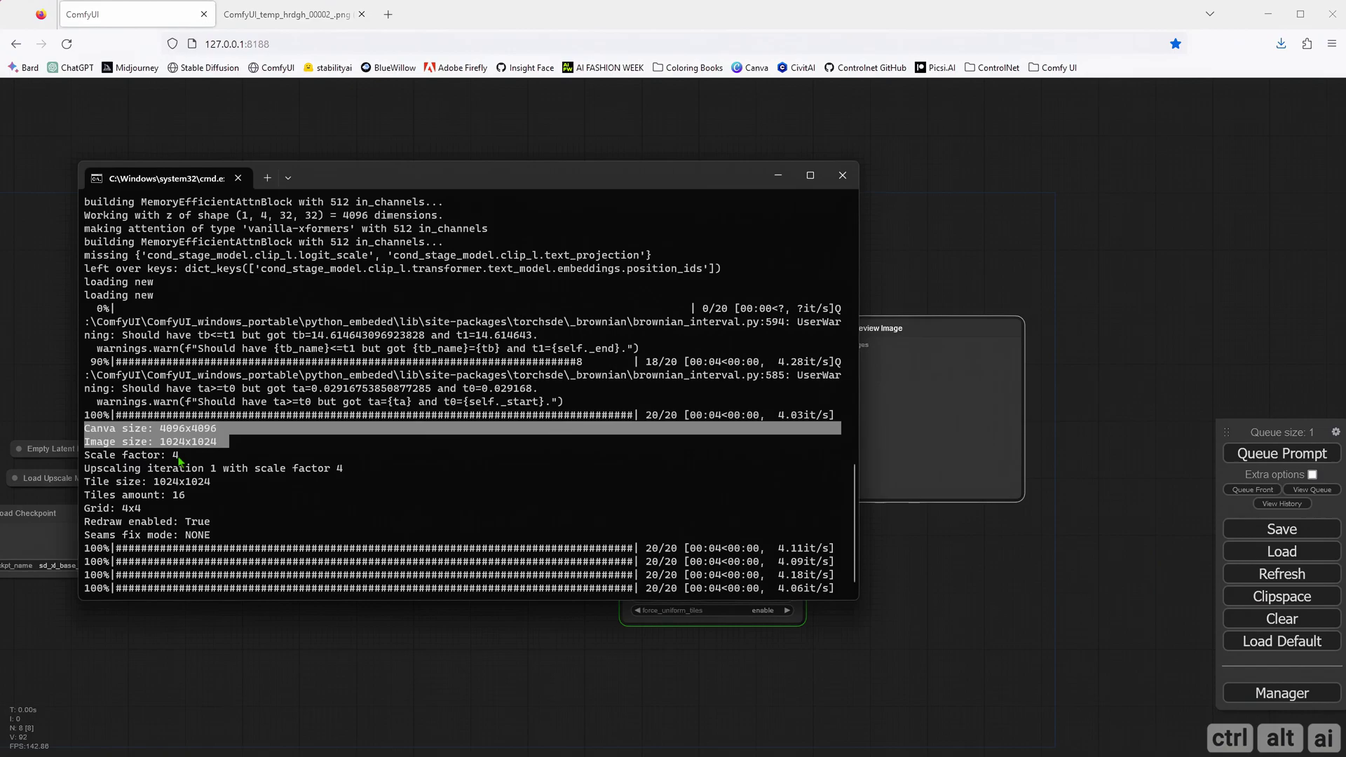
pyautogui.click(181, 462)
# Highlight the 1024x1024 tile size and 16-tile count, then return to the browser.
pyautogui.moveTo(229, 484); pyautogui.dragTo(86, 497)
pyautogui.click(229, 490)
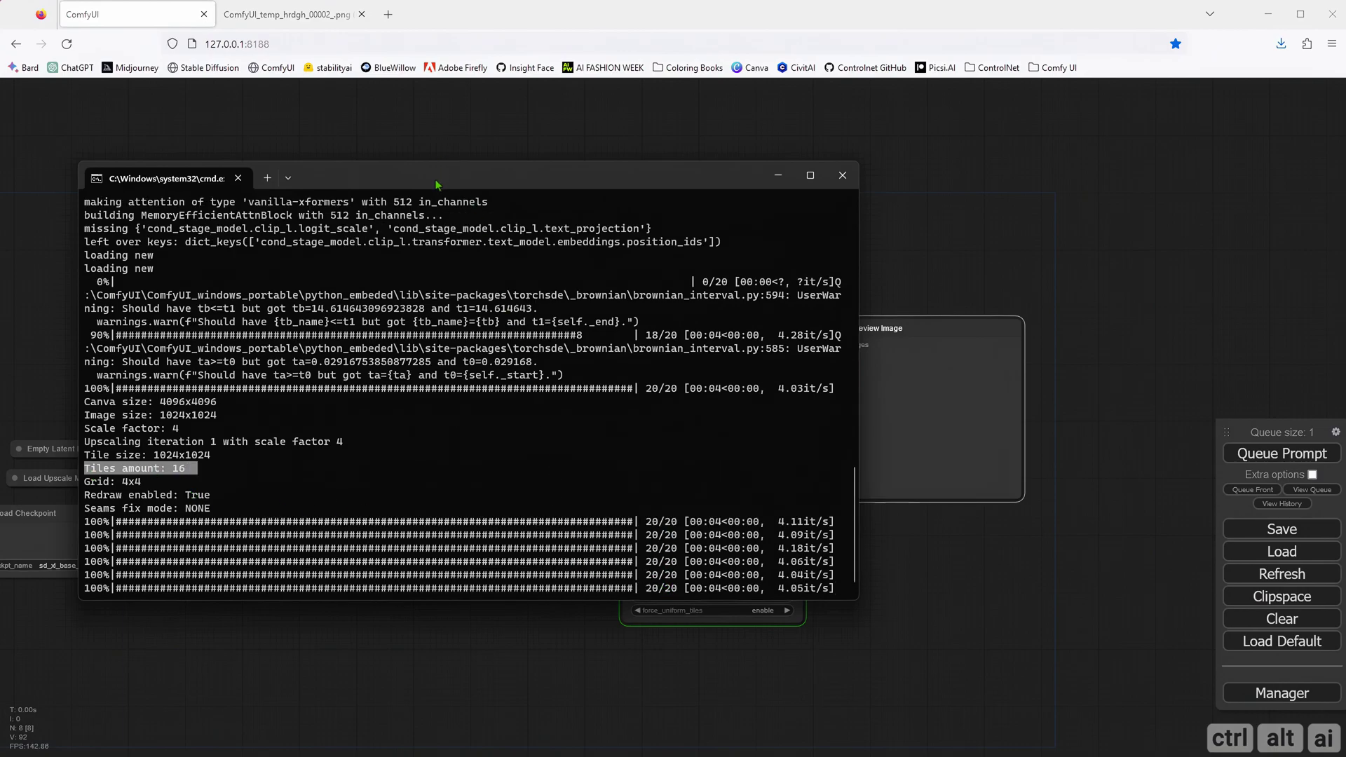
pyautogui.moveTo(434, 187); pyautogui.dragTo(0, 190)
pyautogui.click(469, 660)
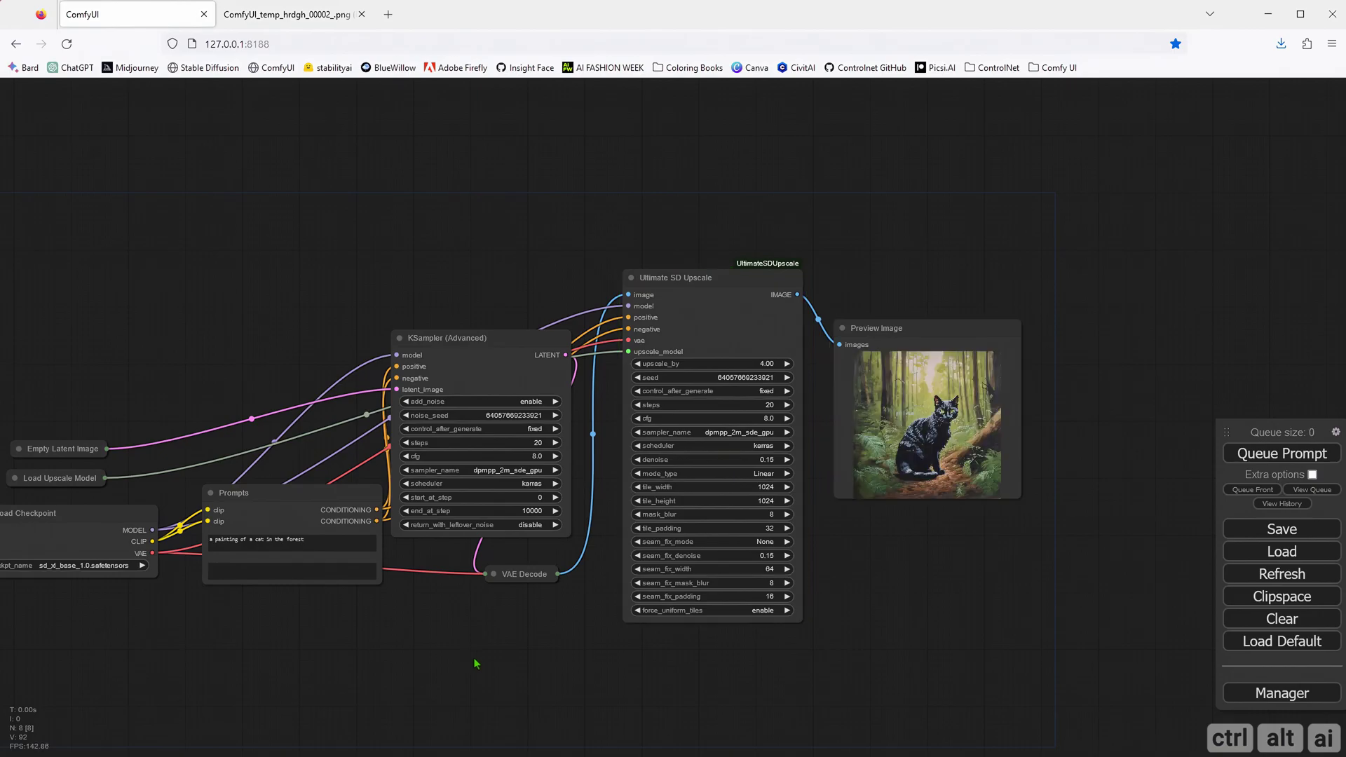
# Zoom into Preview Image and use Open Image to view the upscaled cat in a new tab.
pyautogui.click(915, 425)
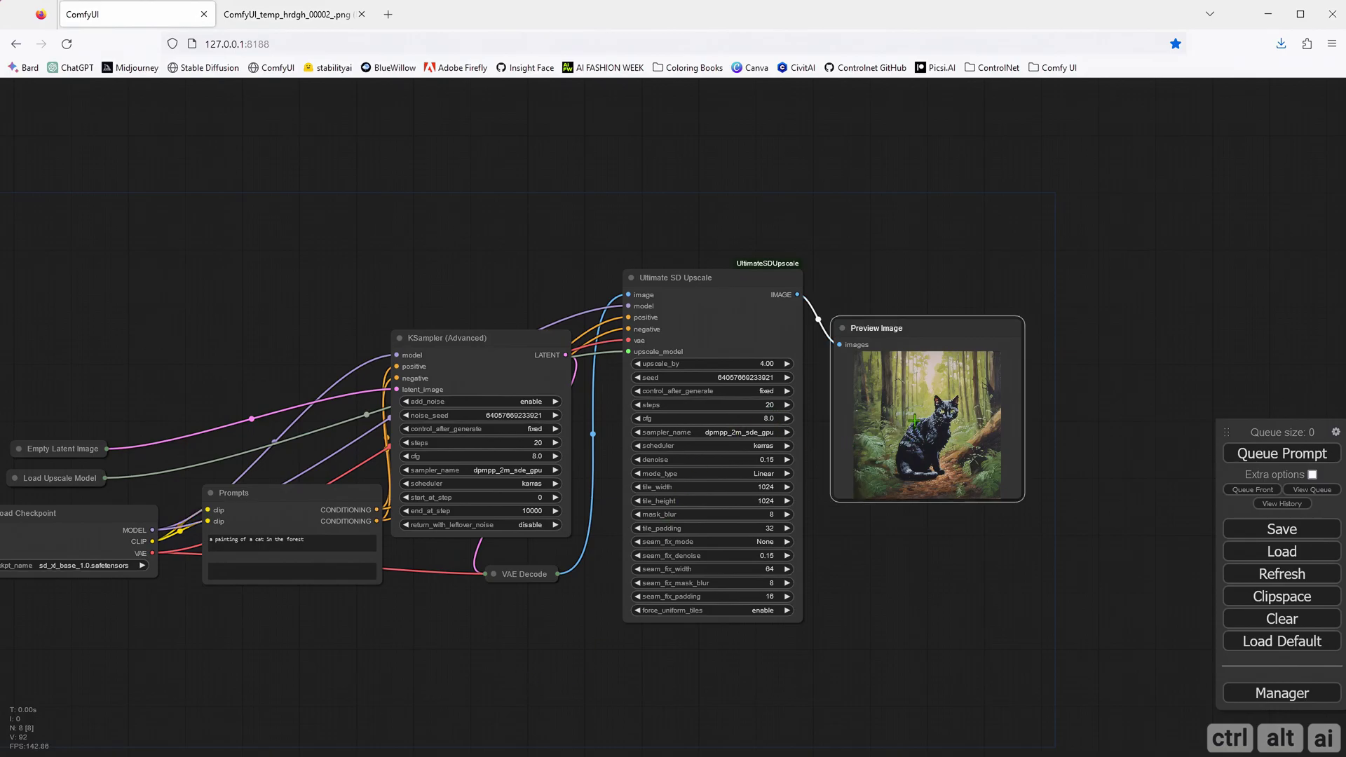
pyautogui.rightClick(916, 420)
pyautogui.click(877, 554)
pyautogui.scroll(3, 971, 477)
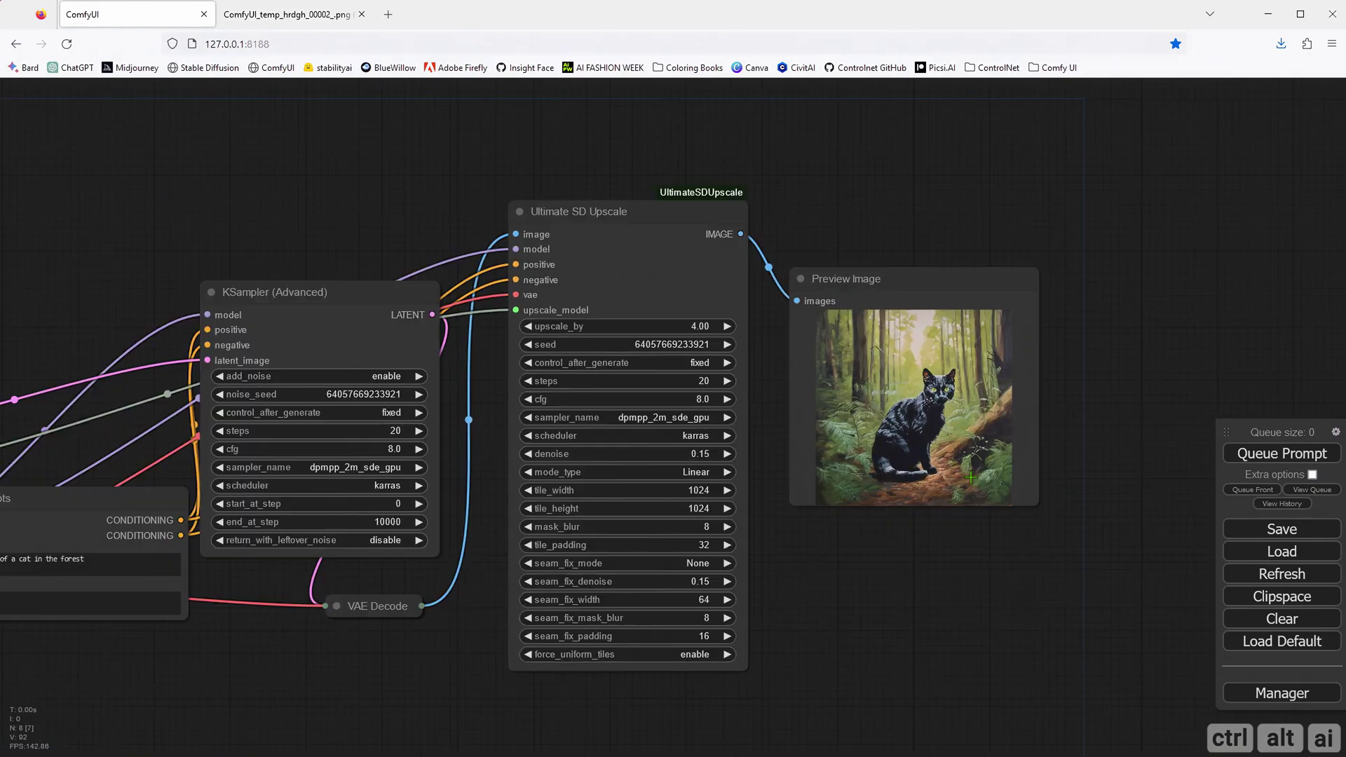
pyautogui.scroll(6, 970, 477)
pyautogui.moveTo(927, 496); pyautogui.dragTo(930, 597)
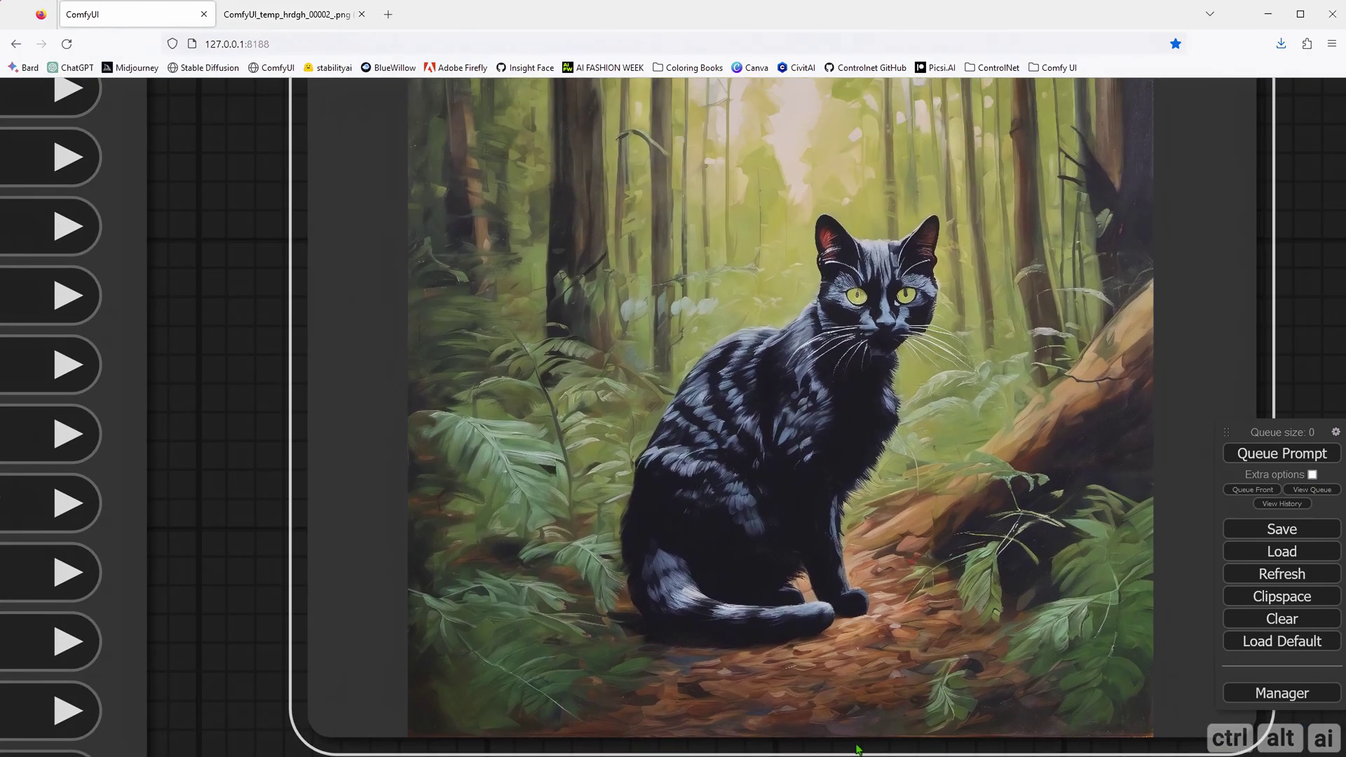
pyautogui.rightClick(799, 494)
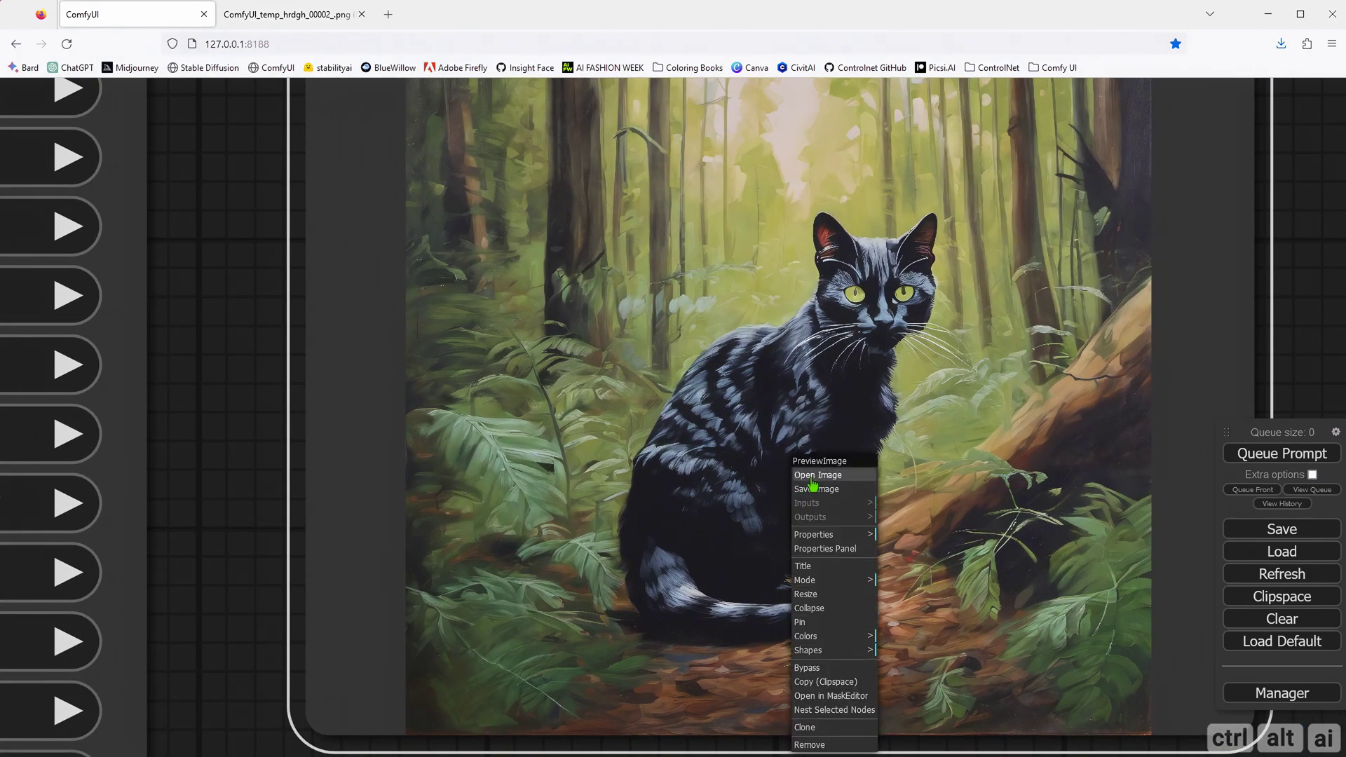
pyautogui.click(815, 475)
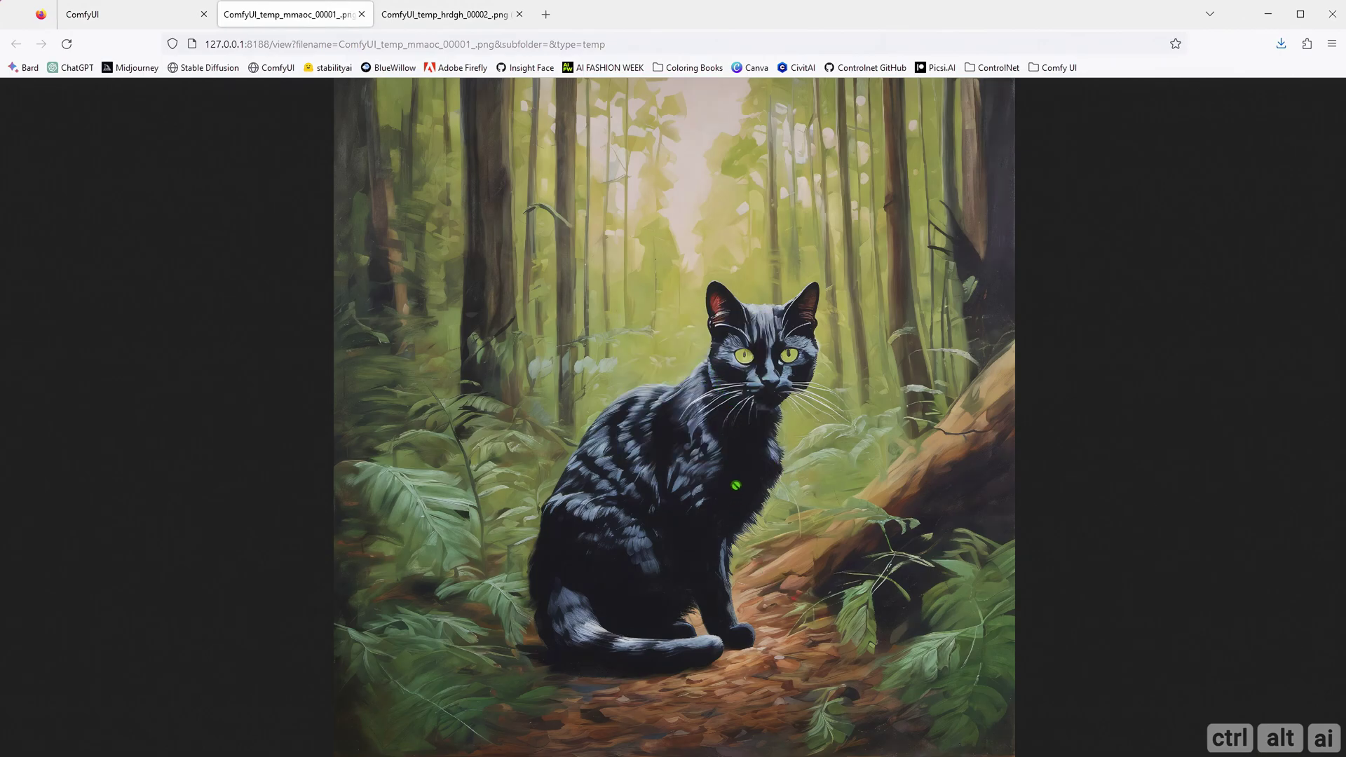
pyautogui.click(737, 485)
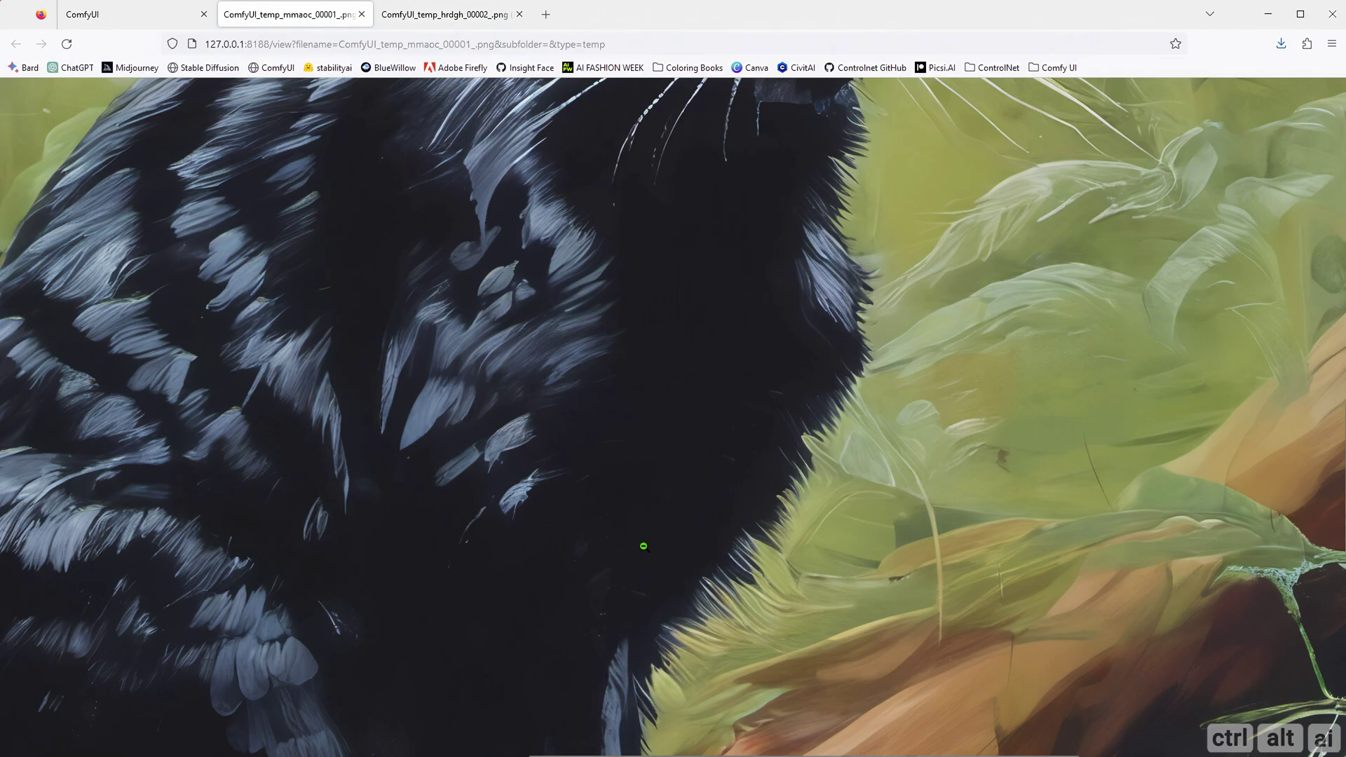
pyautogui.scroll(-5, 643, 544)
pyautogui.scroll(-1, 642, 544)
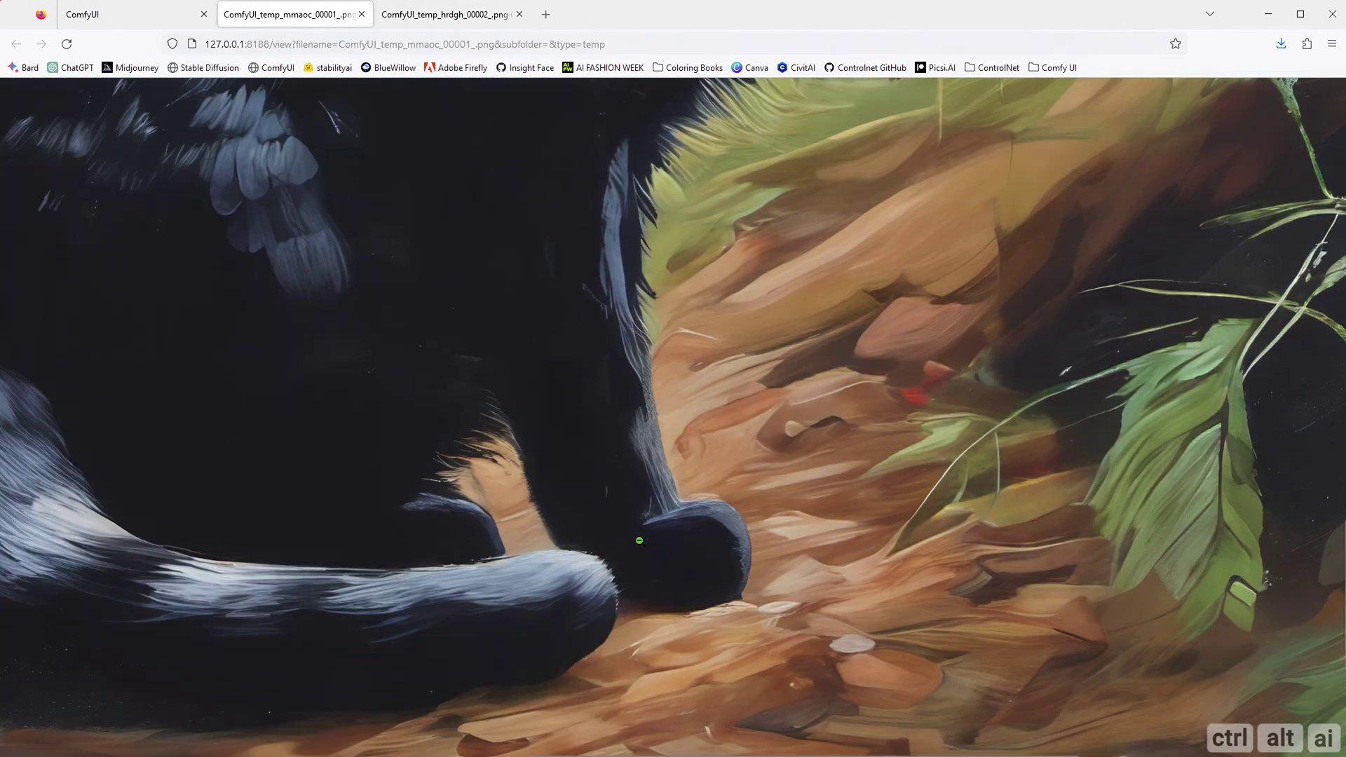
pyautogui.scroll(5, 639, 539)
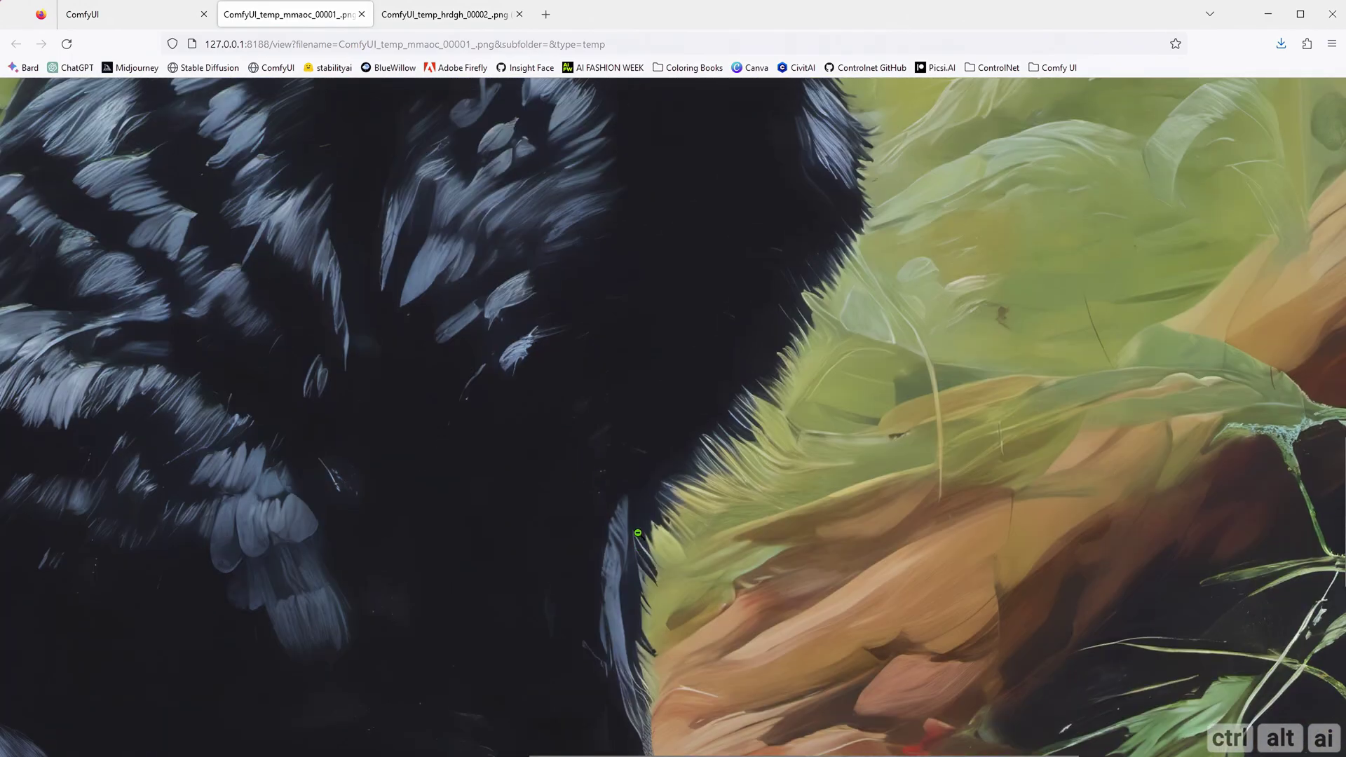
pyautogui.scroll(15, 637, 533)
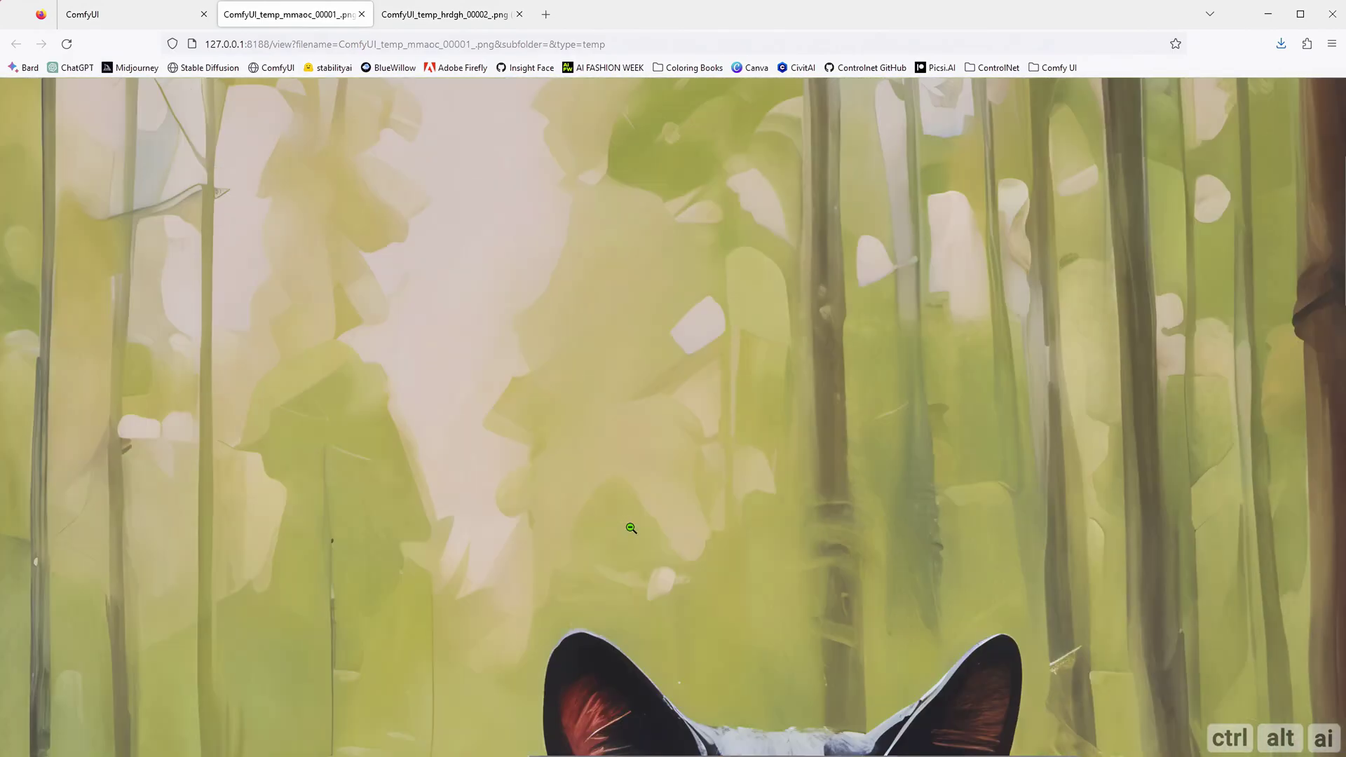
pyautogui.scroll(3, 617, 527)
pyautogui.scroll(-4, 519, 484)
pyautogui.click(341, 397)
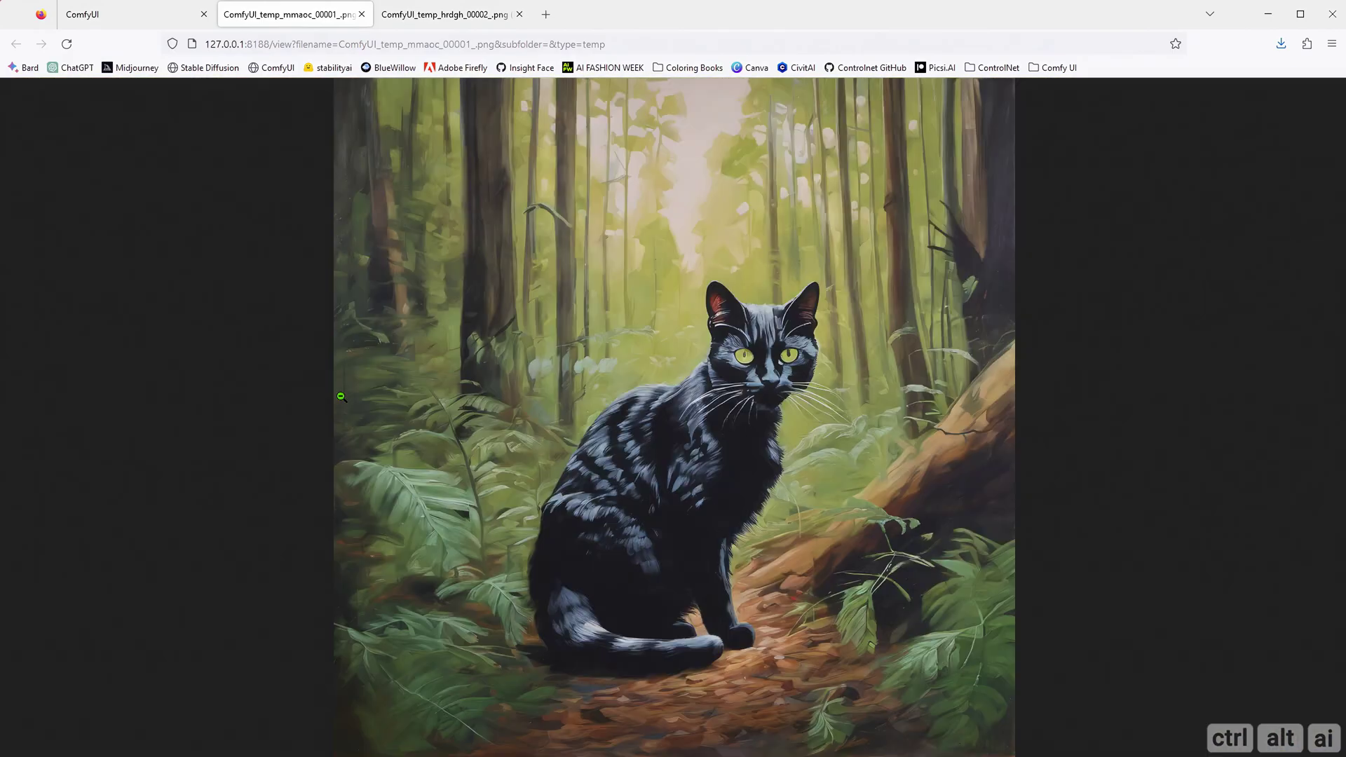